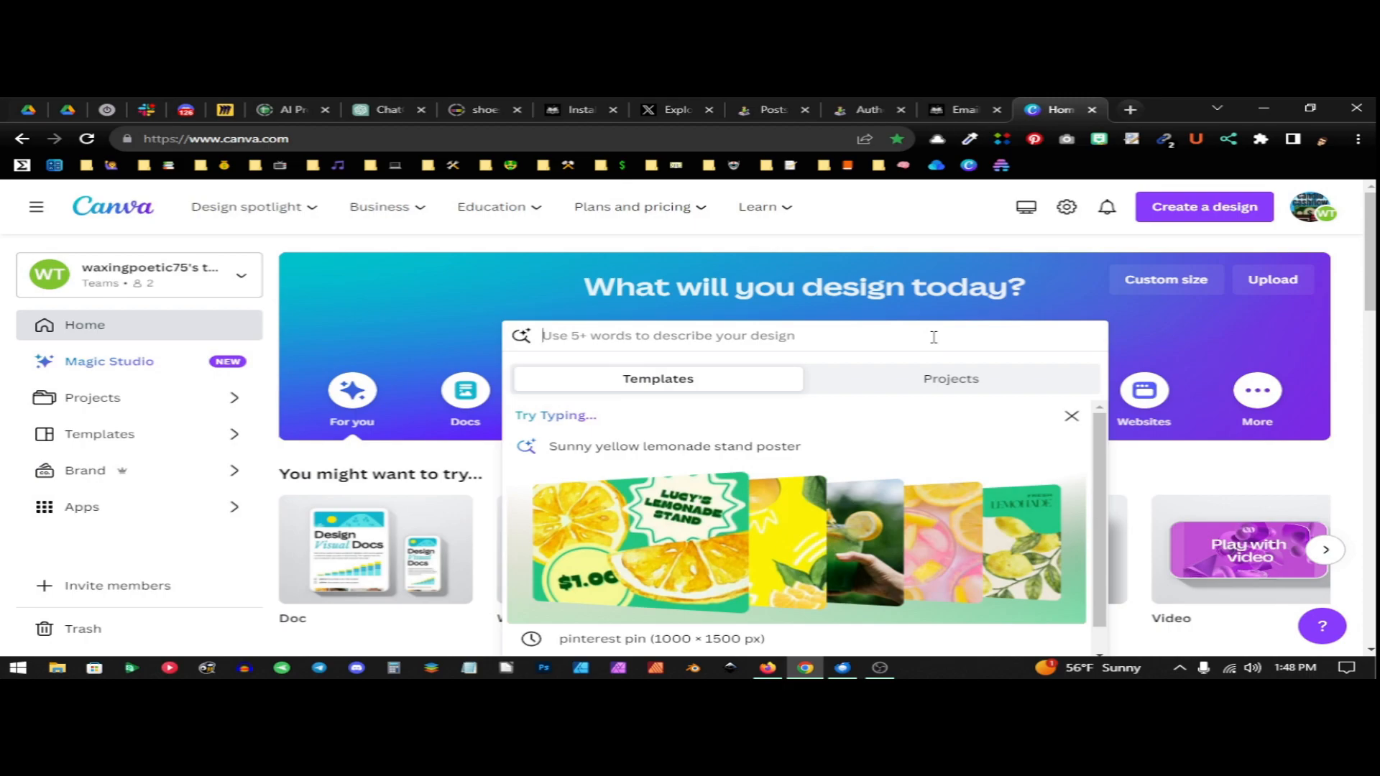
Search for Pinterest Pin and open the Pinterest Pin (1000 × 1500 px) templates
{"action": "type", "text": "est Pin"}
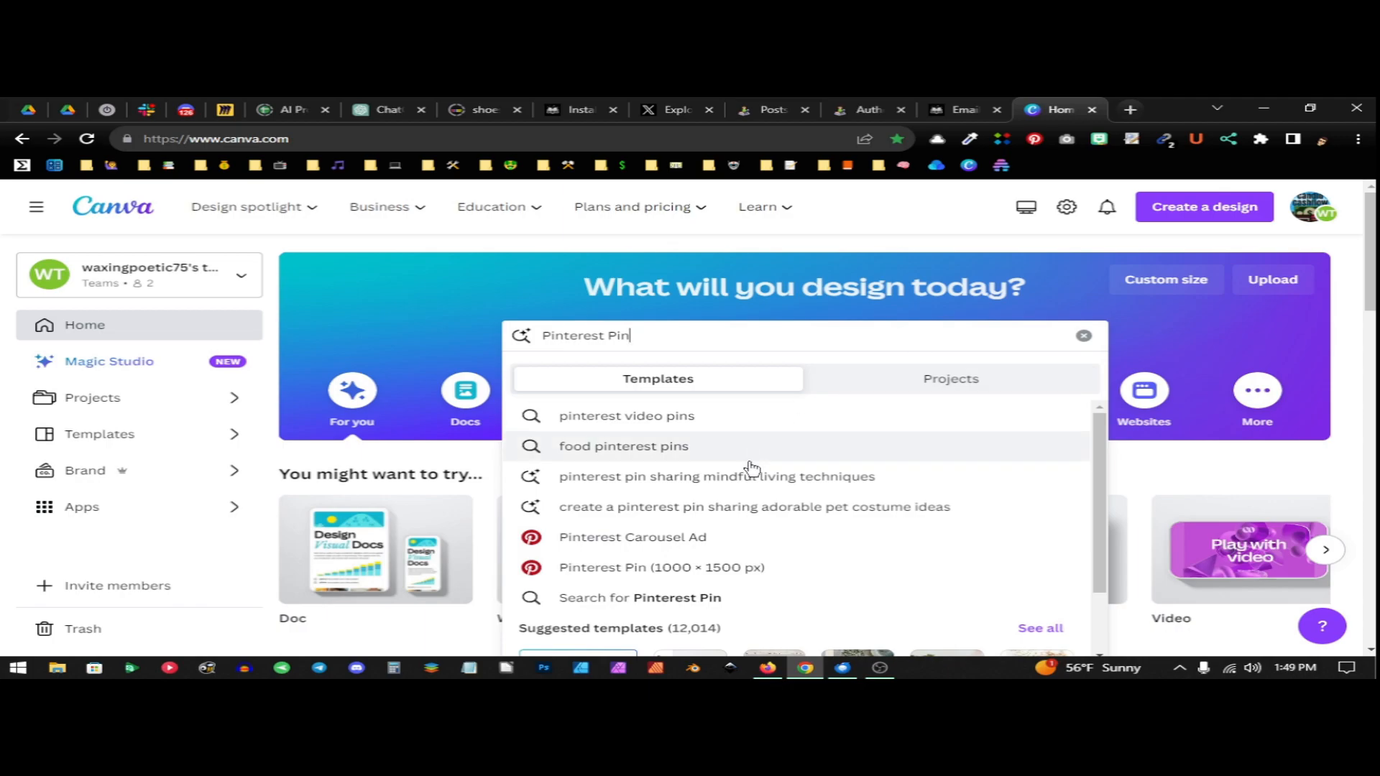
{"action": "left_click", "coordinate": [643, 578]}
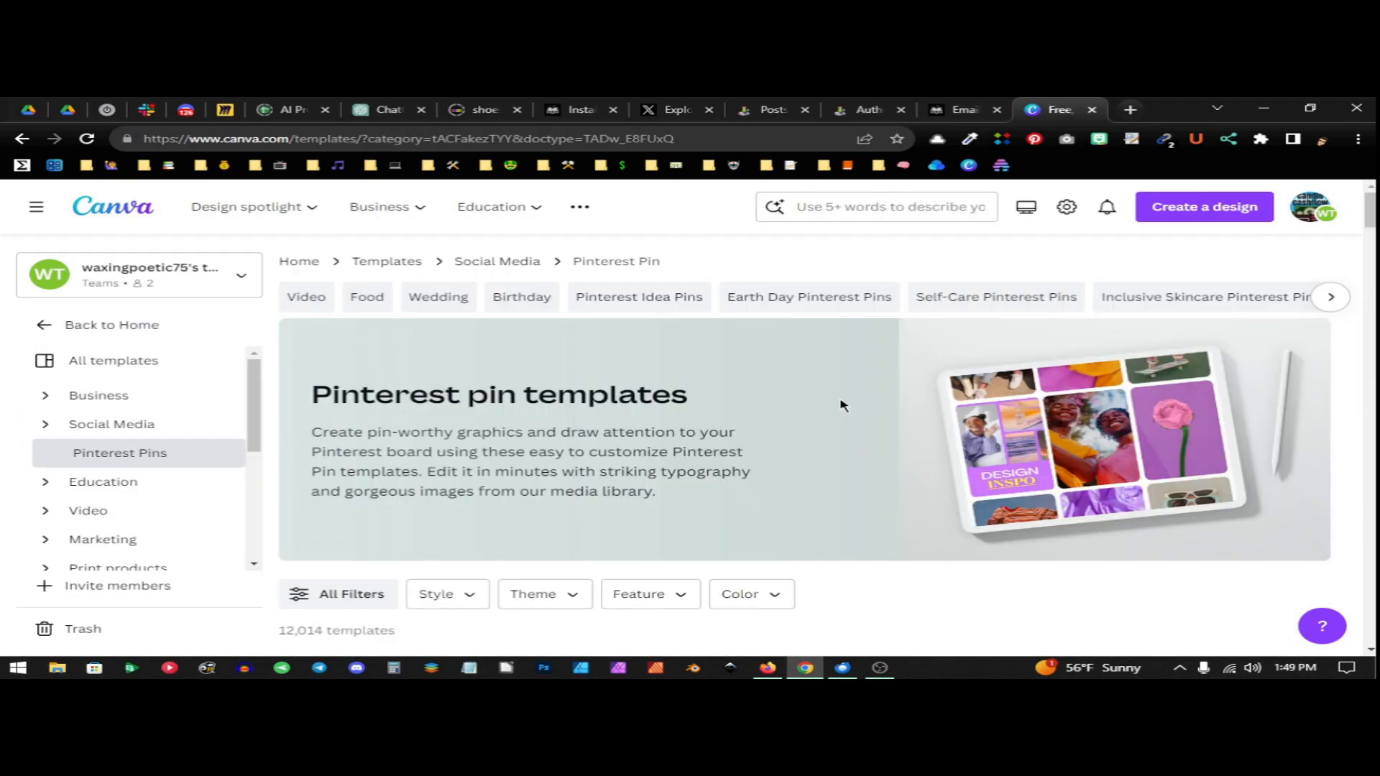
Browse the Pinterest pin templates and open the brown and beige "10 Ways to Increase Website Traffic" template for customizing
{"action": "scroll", "coordinate": [839, 406], "scroll_direction": "down", "scroll_amount": 12}
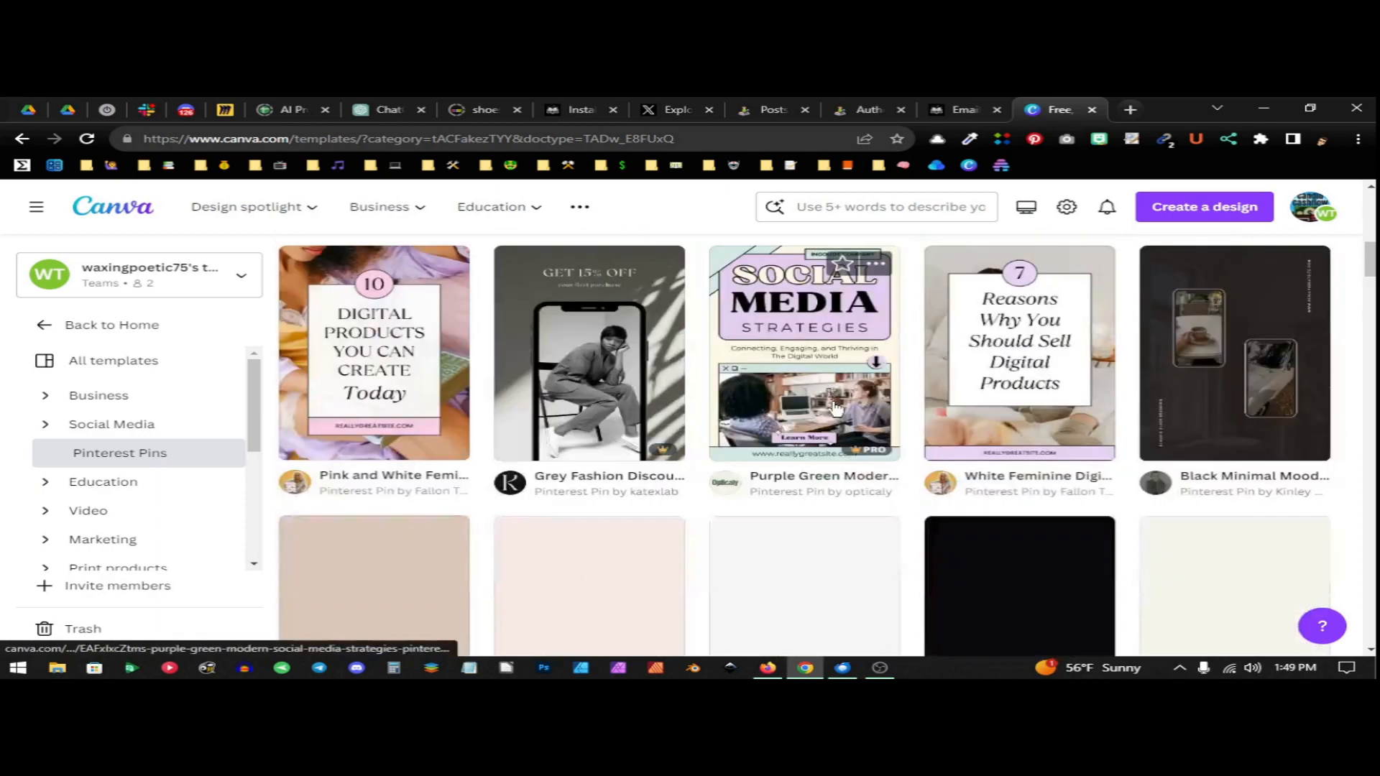
{"action": "scroll", "coordinate": [839, 429], "scroll_direction": "down", "scroll_amount": 5}
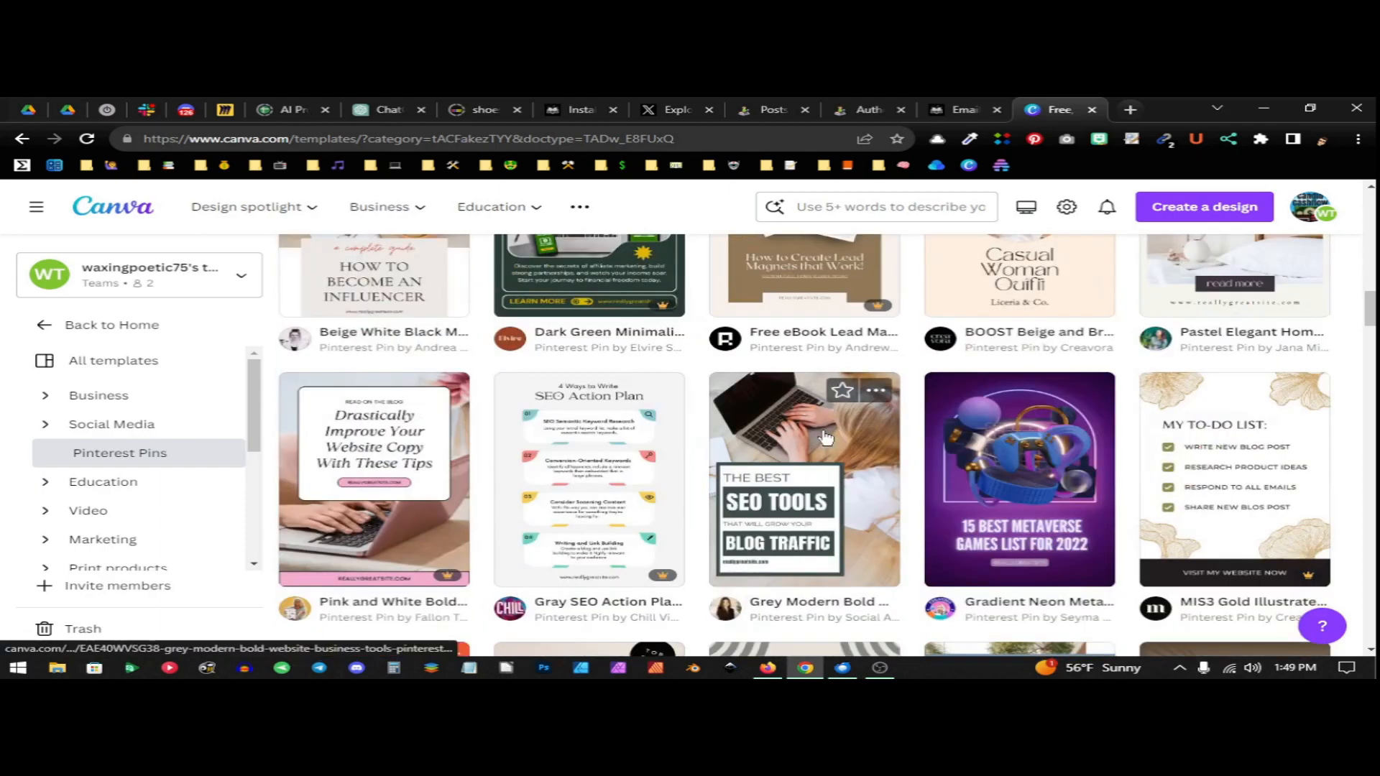
{"action": "scroll", "coordinate": [824, 440], "scroll_direction": "down", "scroll_amount": 10}
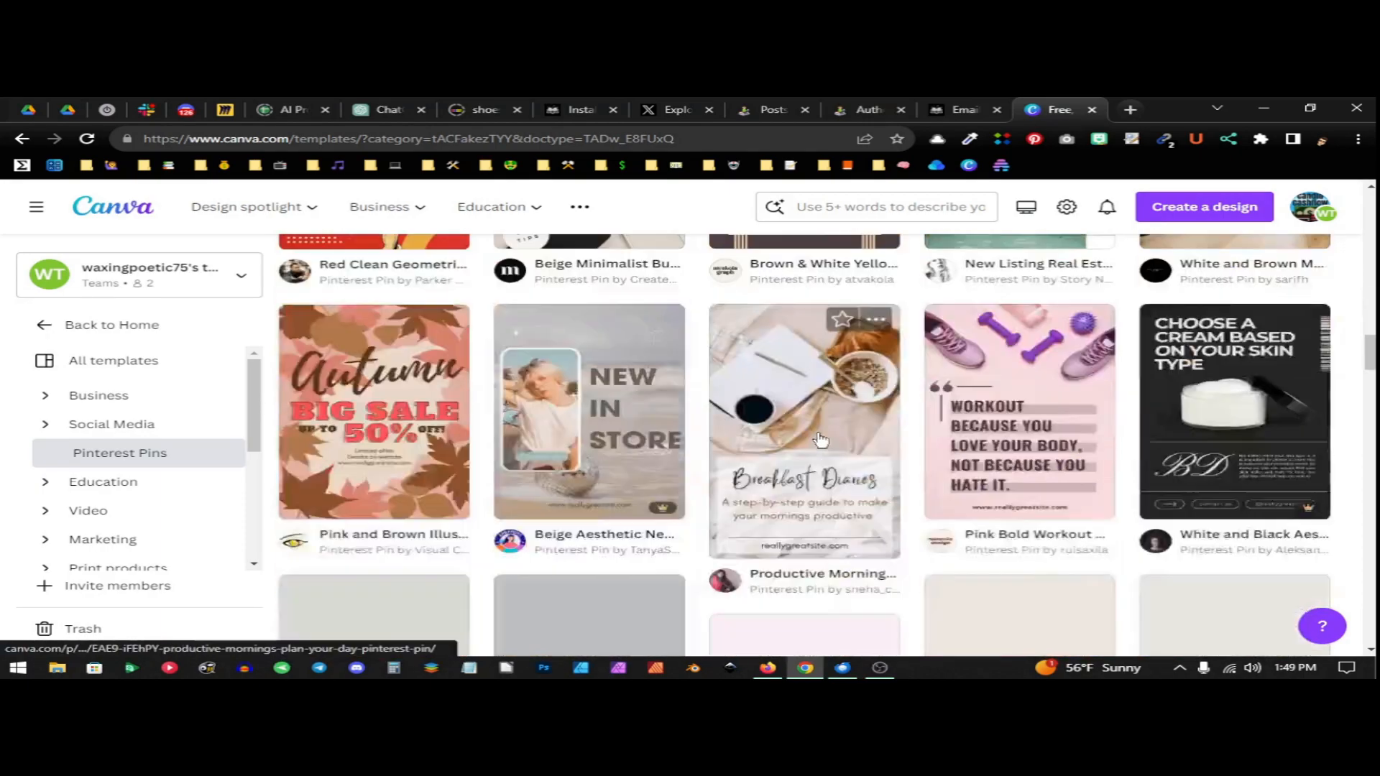
{"action": "scroll", "coordinate": [820, 440], "scroll_direction": "down", "scroll_amount": 10}
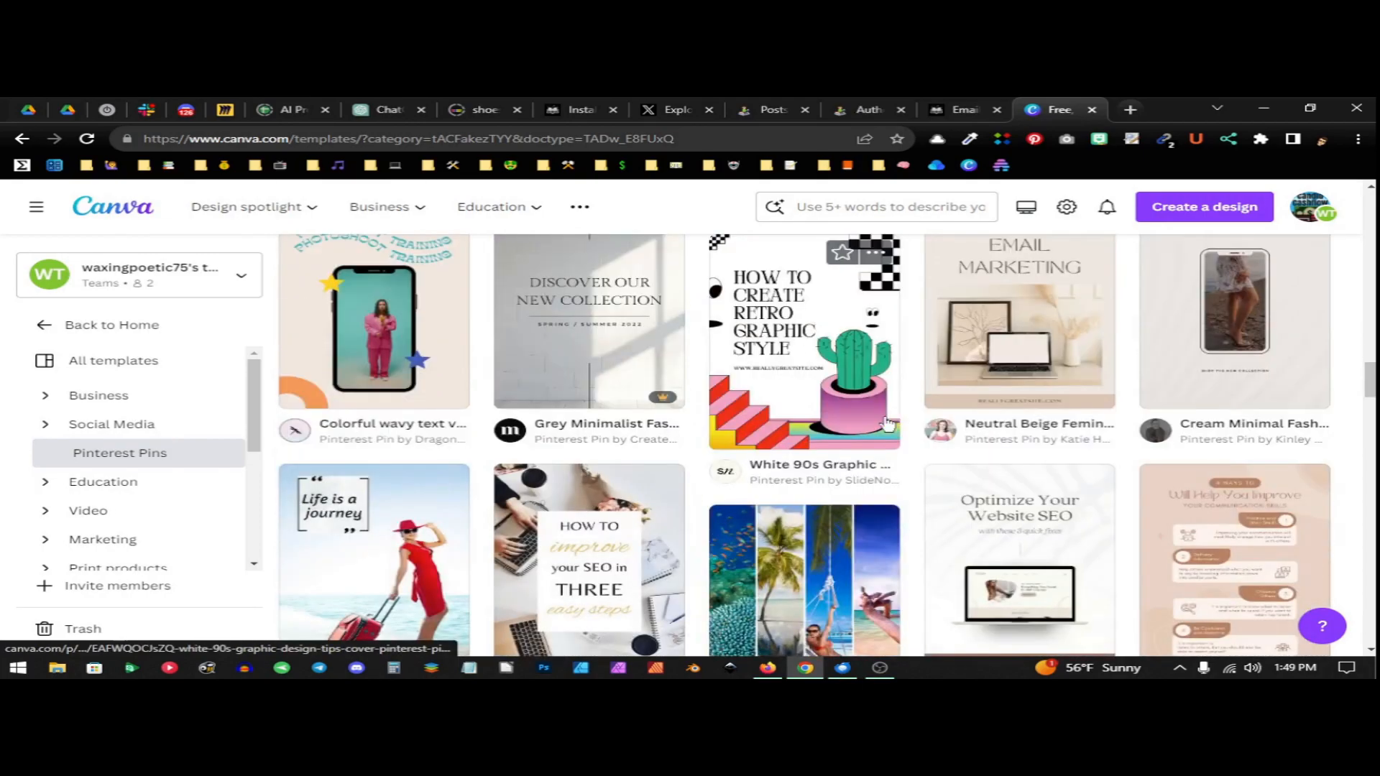
{"action": "scroll", "coordinate": [889, 423], "scroll_direction": "up", "scroll_amount": 20}
{"action": "scroll", "coordinate": [856, 428], "scroll_direction": "down", "scroll_amount": 5}
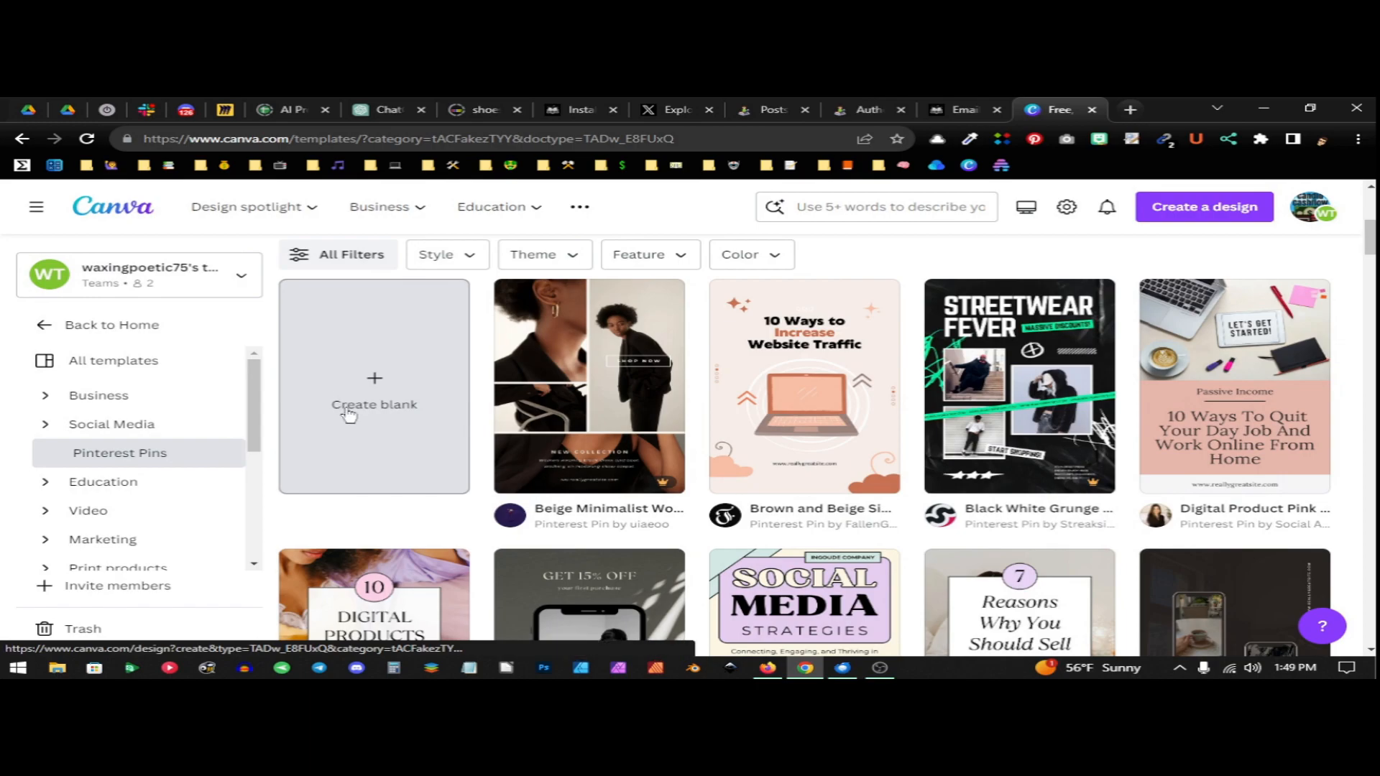
{"action": "left_click", "coordinate": [828, 359]}
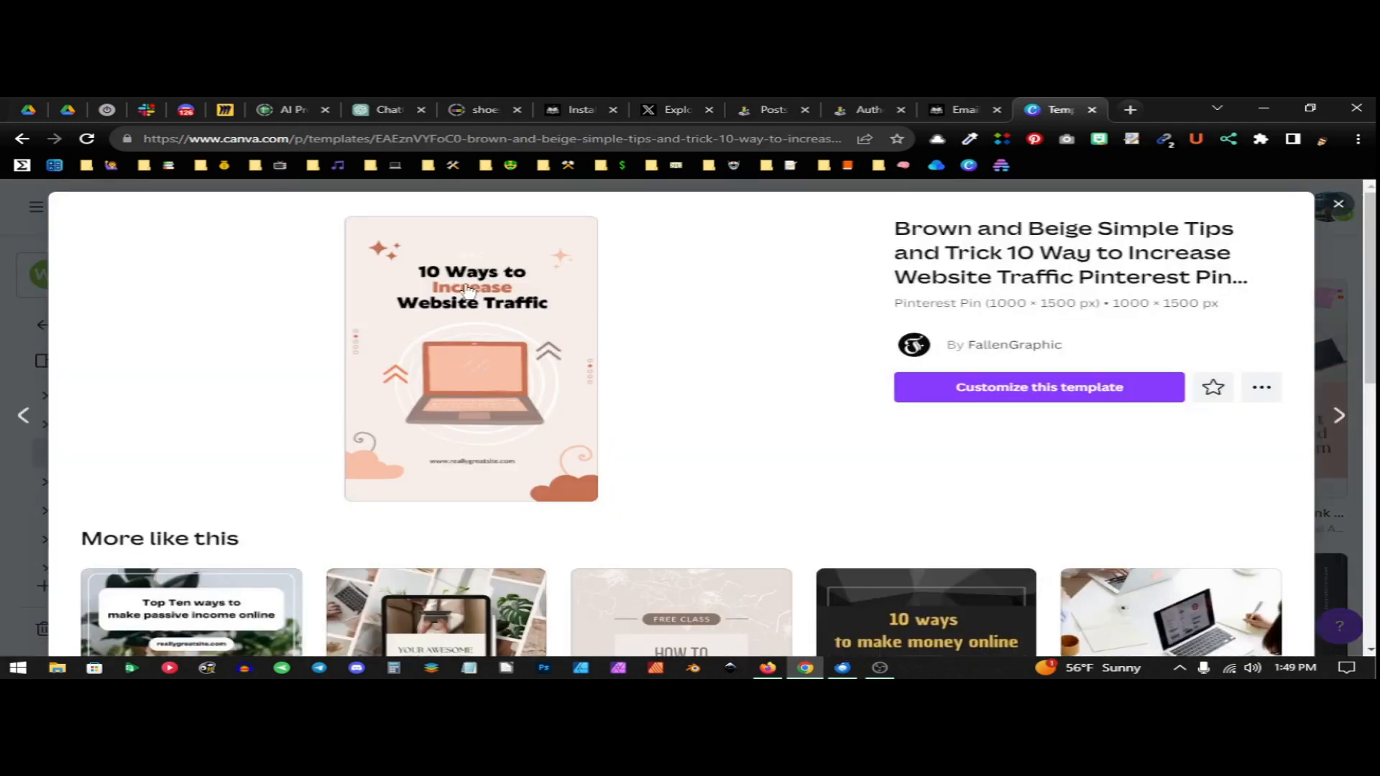
{"action": "left_click", "coordinate": [505, 291]}
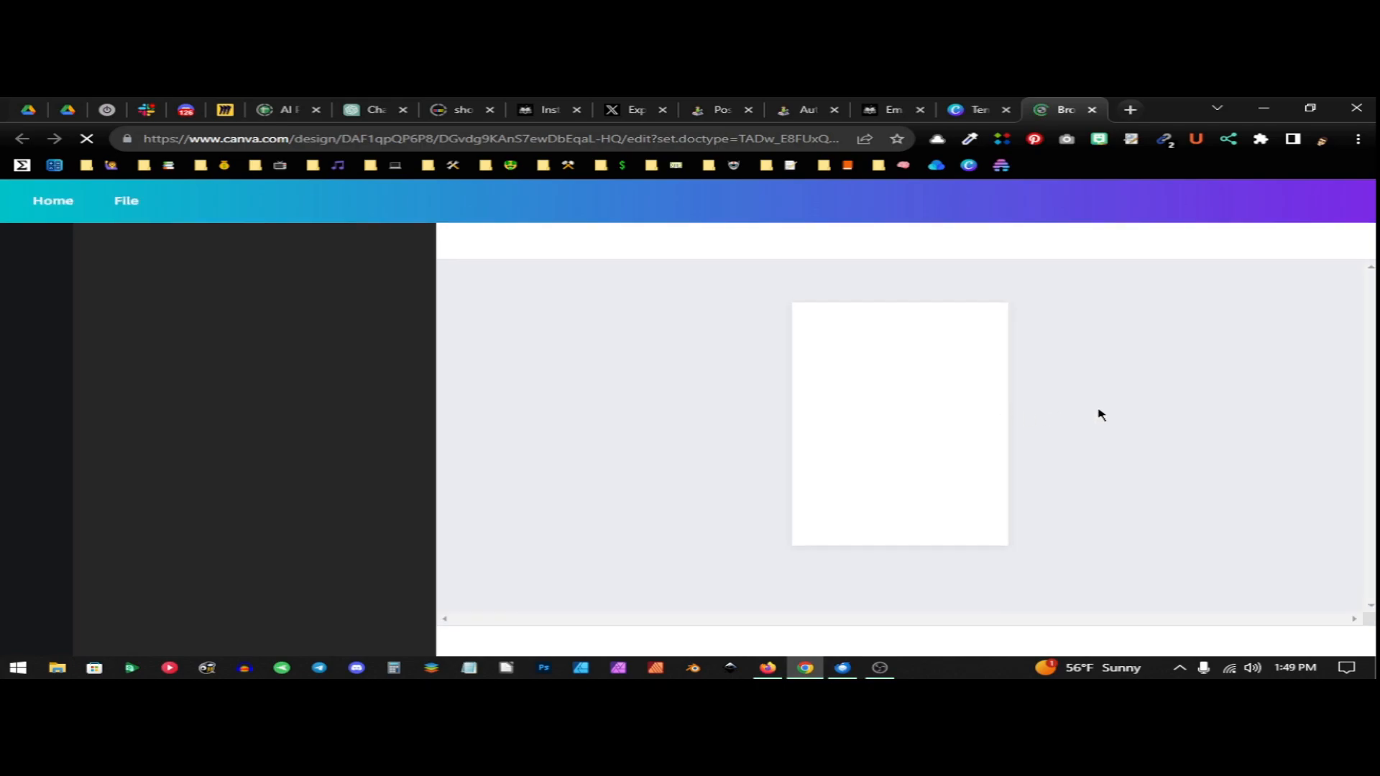
Replace the heading's first line, "10 Ways to", with "How To Create"
{"action": "left_click", "coordinate": [860, 351]}
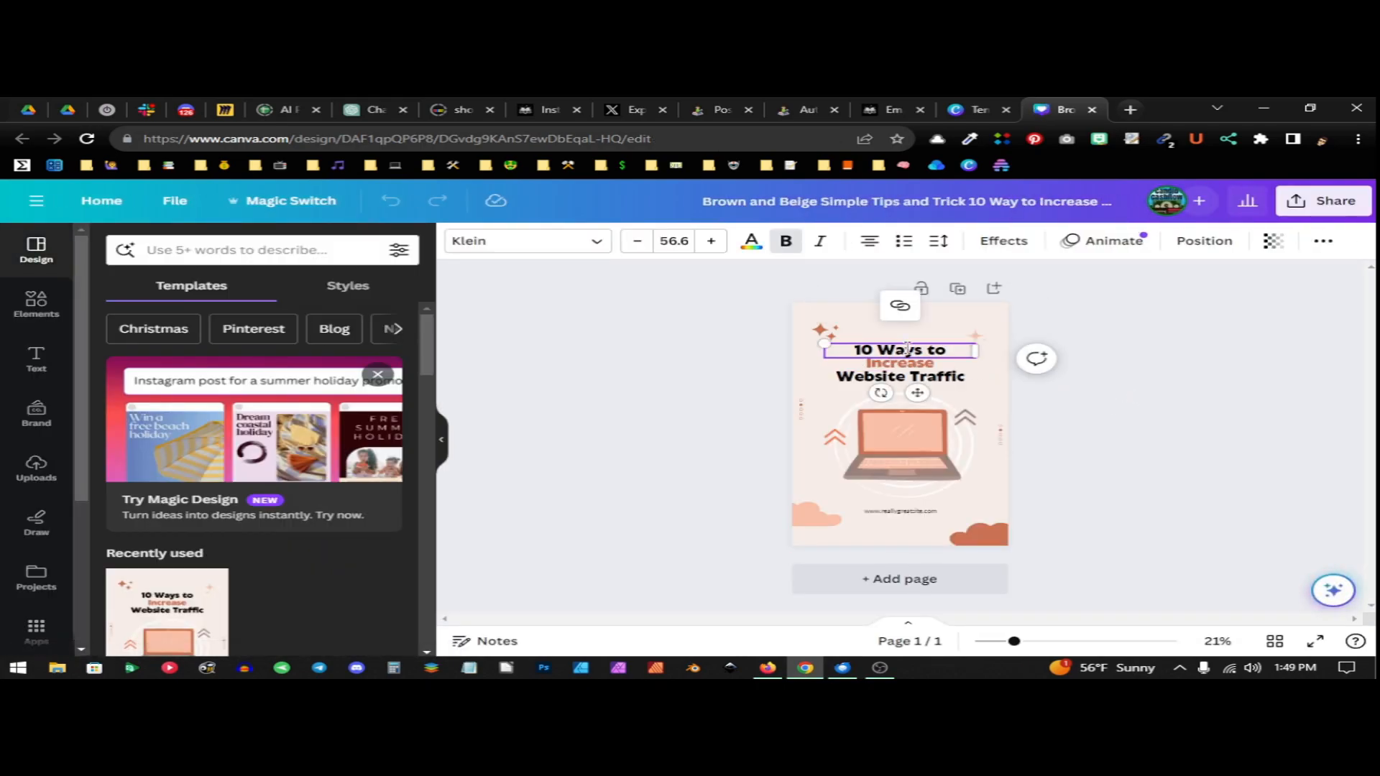
{"action": "left_click_drag", "start_coordinate": [946, 353], "coordinate": [848, 347]}
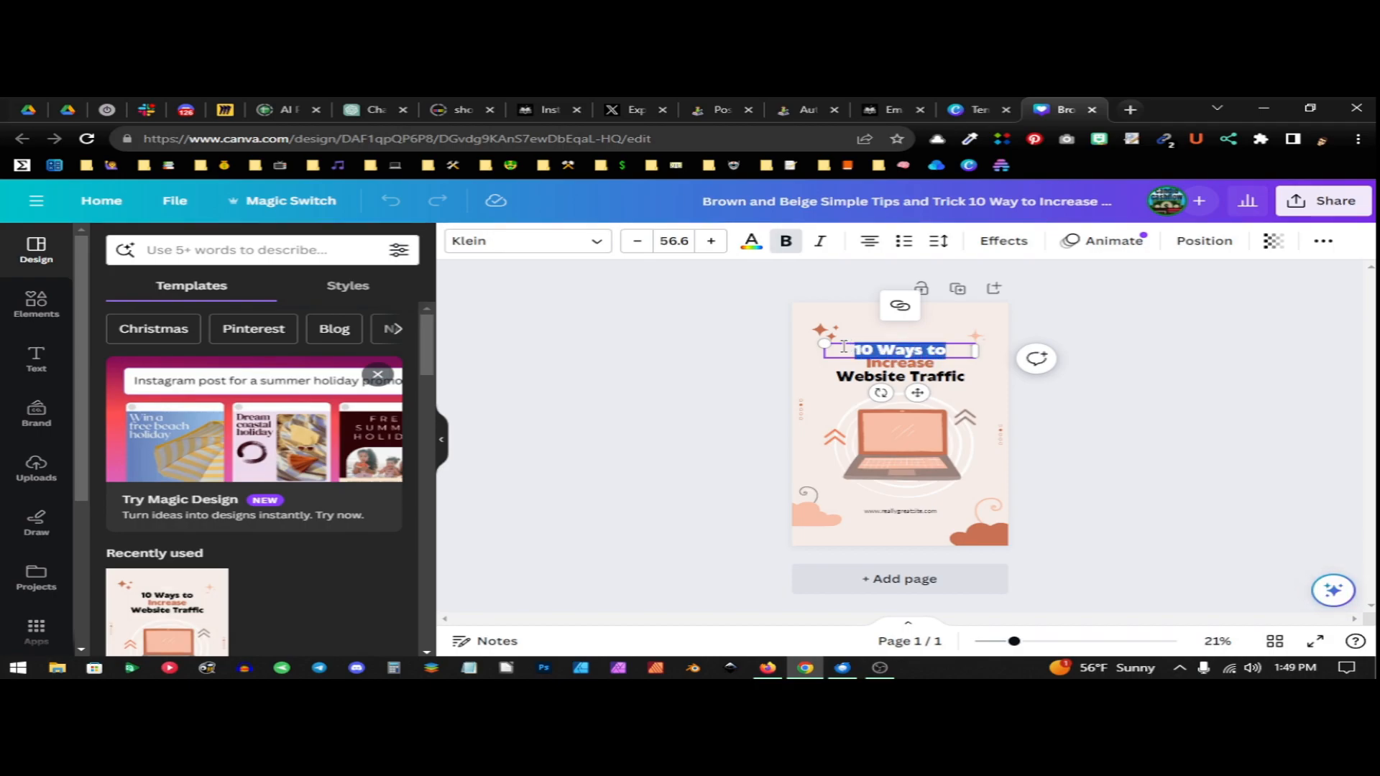
{"action": "type", "text": "How To Create"}
Change the heading's second line to "Pinterest Pins" and its third line to "Fast"
{"action": "left_click", "coordinate": [926, 366]}
{"action": "double_click", "coordinate": [938, 362]}
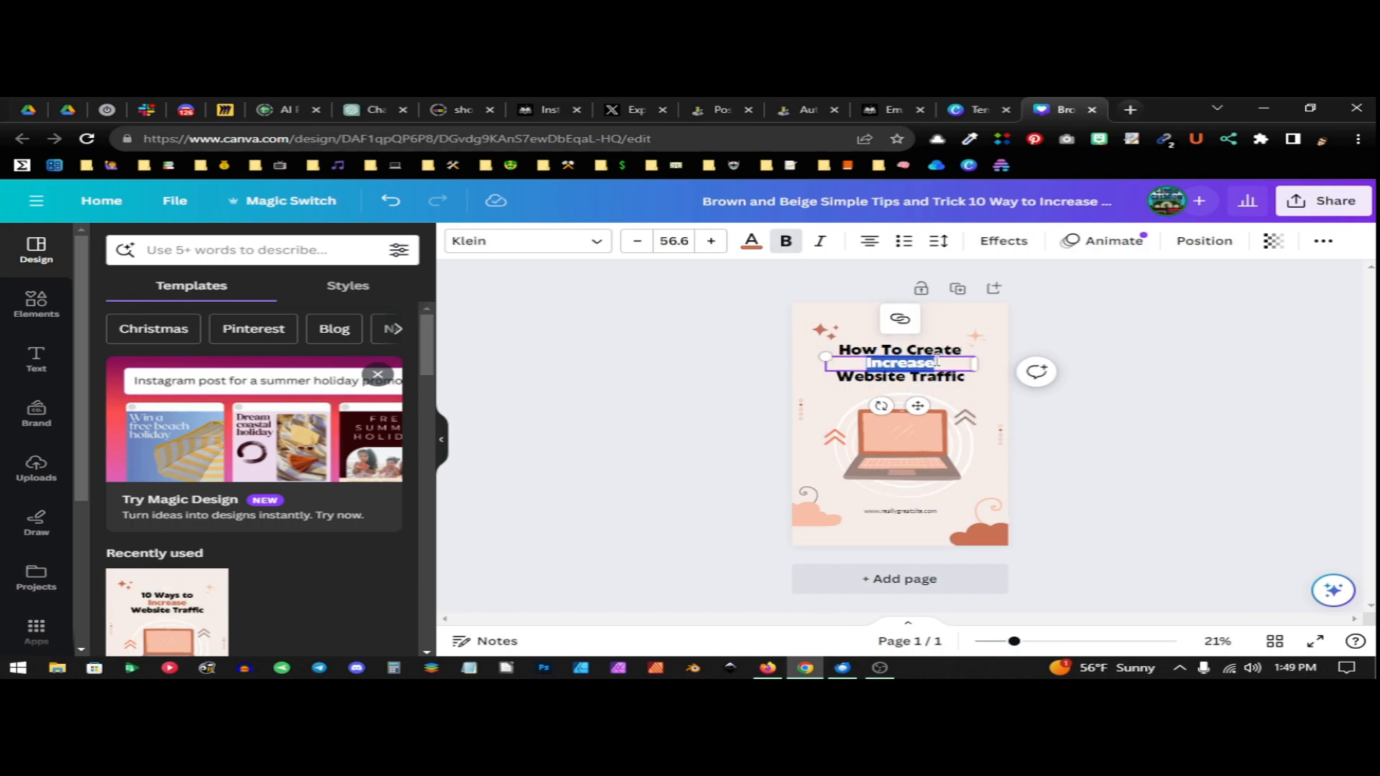
{"action": "type", "text": "P"}
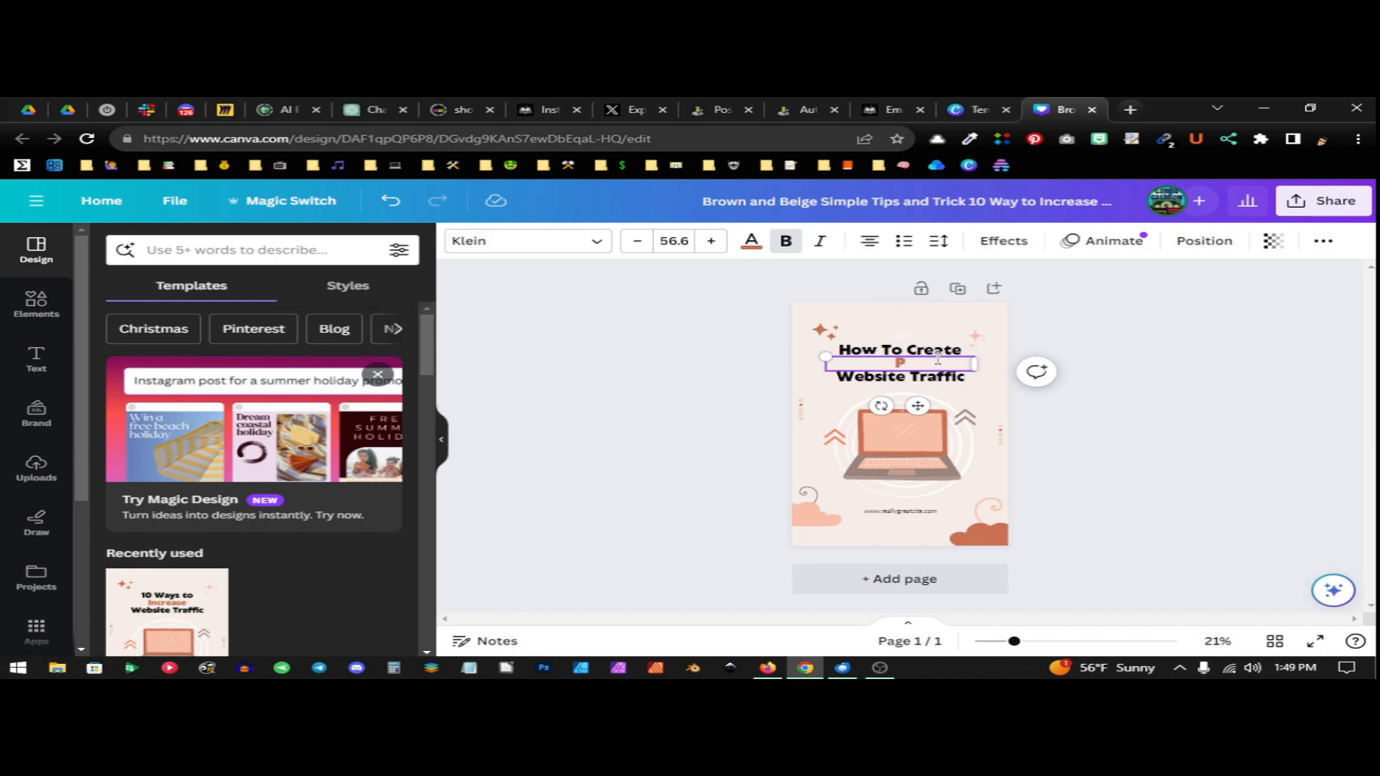
{"action": "type", "text": "interest Pins"}
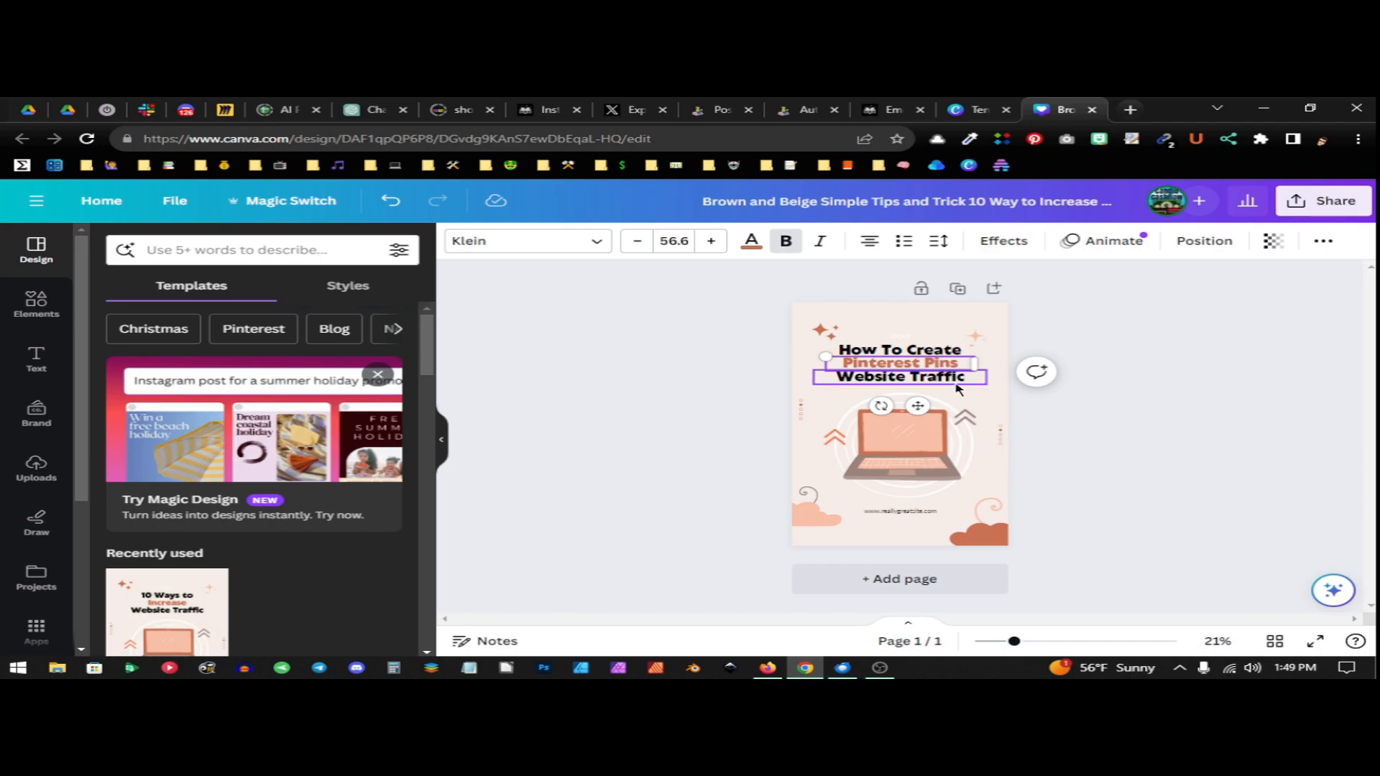
{"action": "left_click", "coordinate": [954, 381]}
{"action": "left_click", "coordinate": [953, 381]}
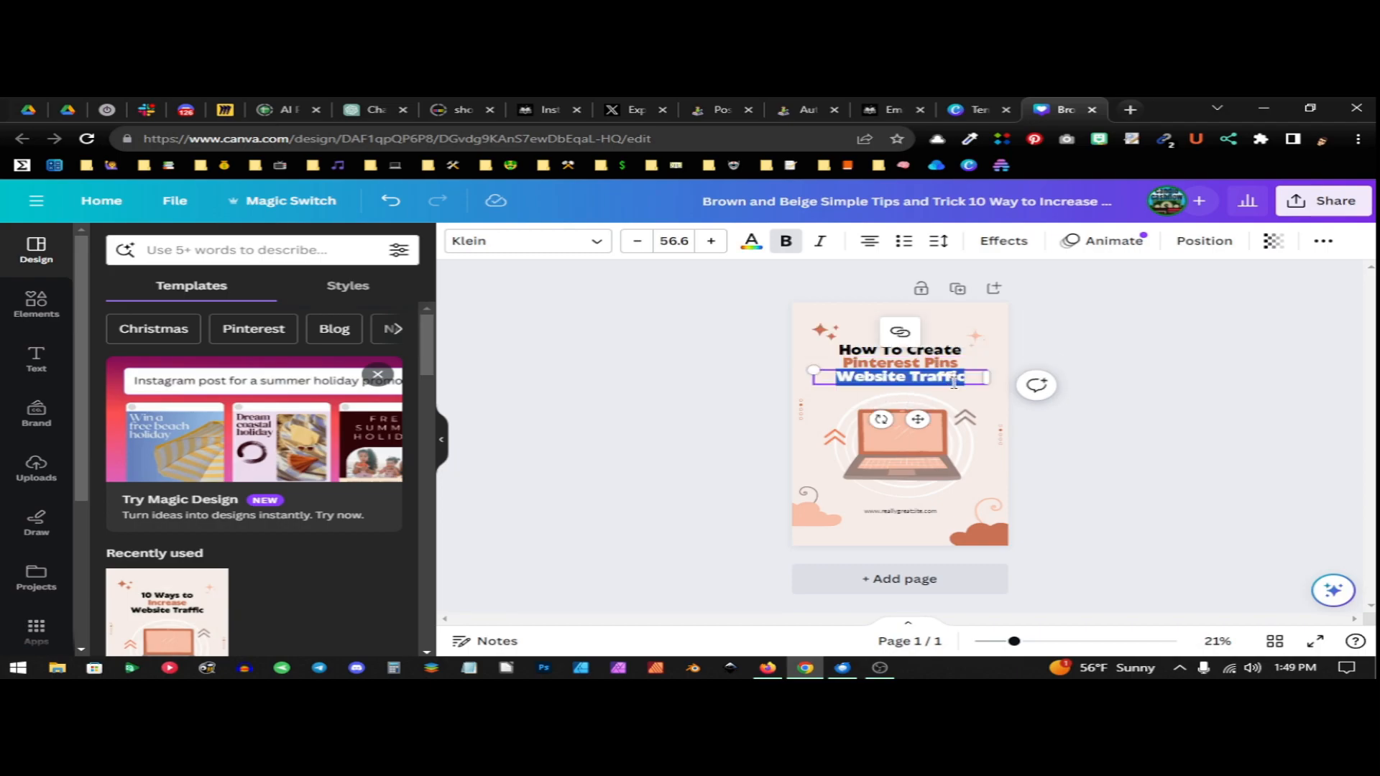
{"action": "type", "text": "Fast"}
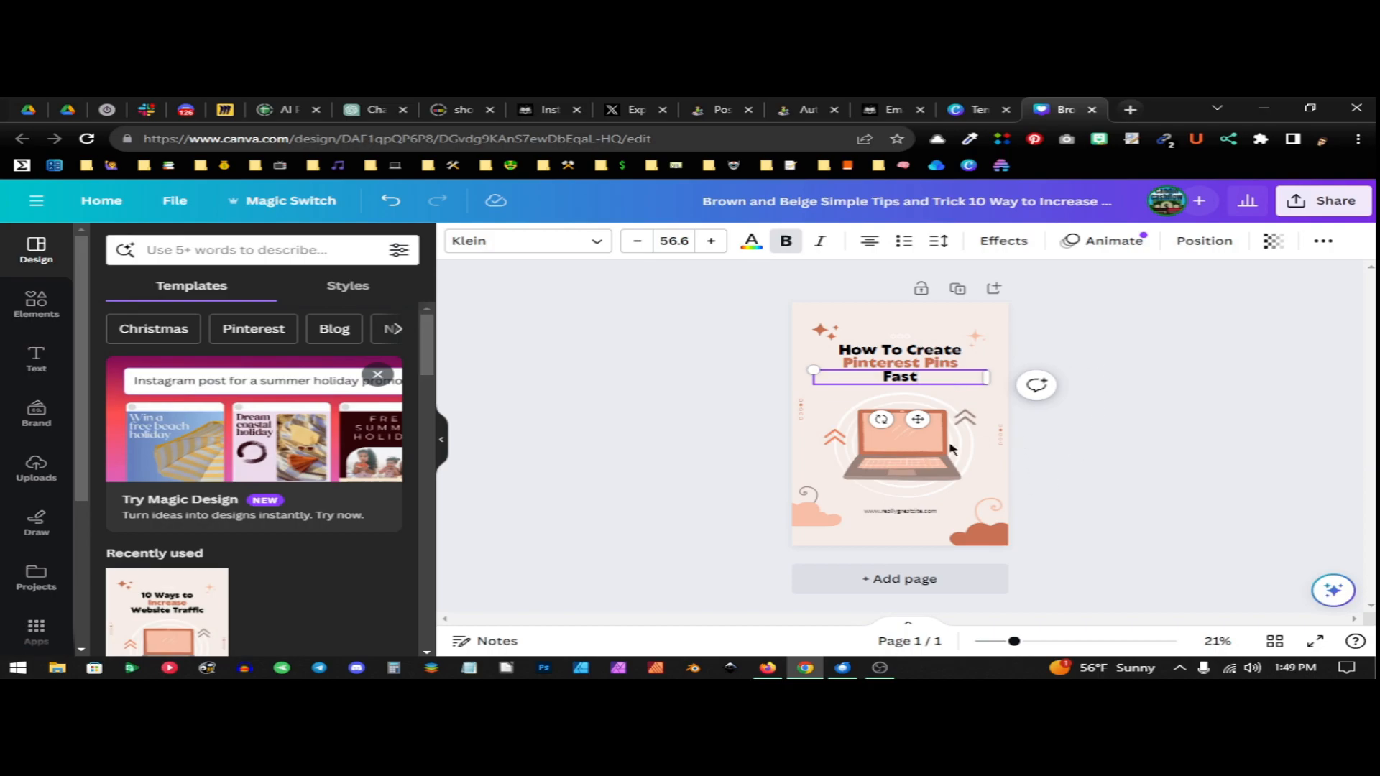
Replace the laptop illustration with the "pinterest" stock photo of a laptop and red phone, placed between the heading and the website text
{"action": "left_click", "coordinate": [913, 458]}
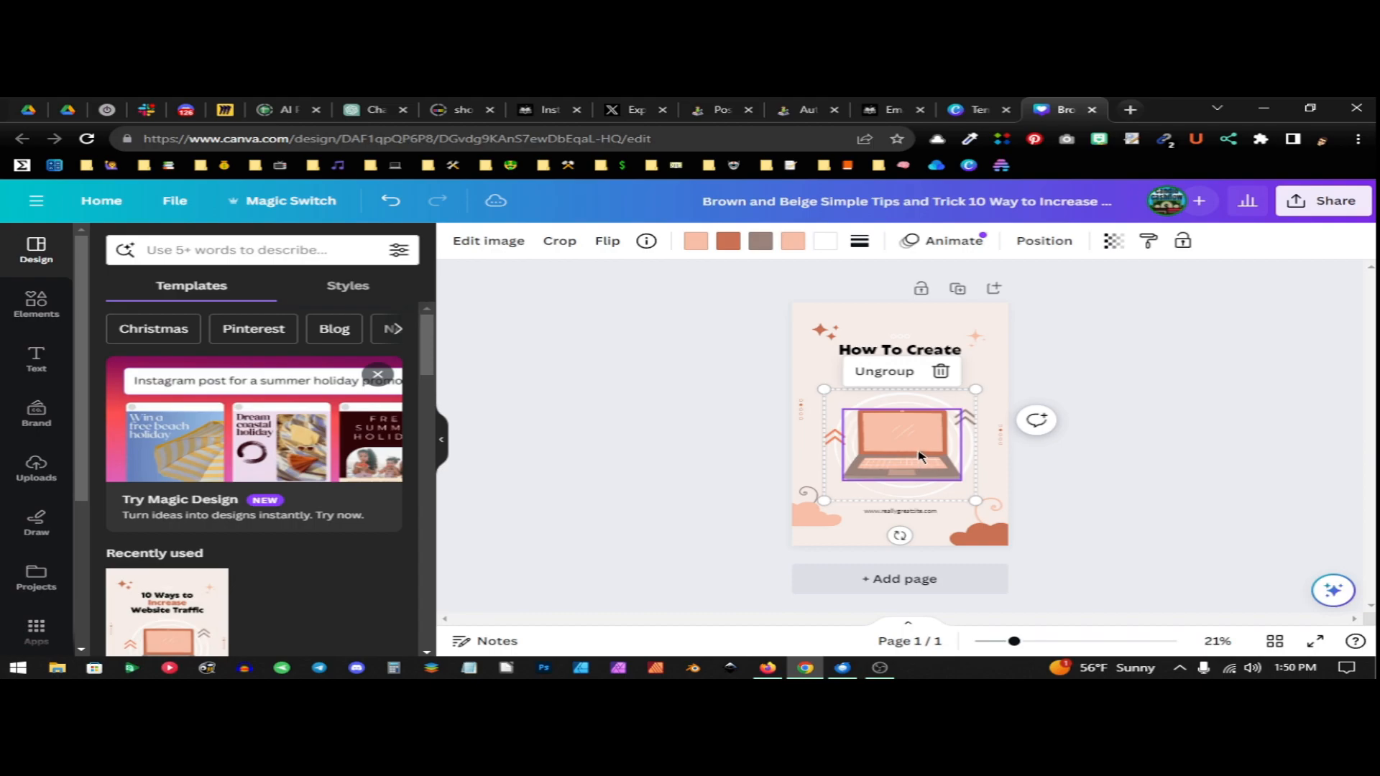
{"action": "left_click", "coordinate": [938, 370]}
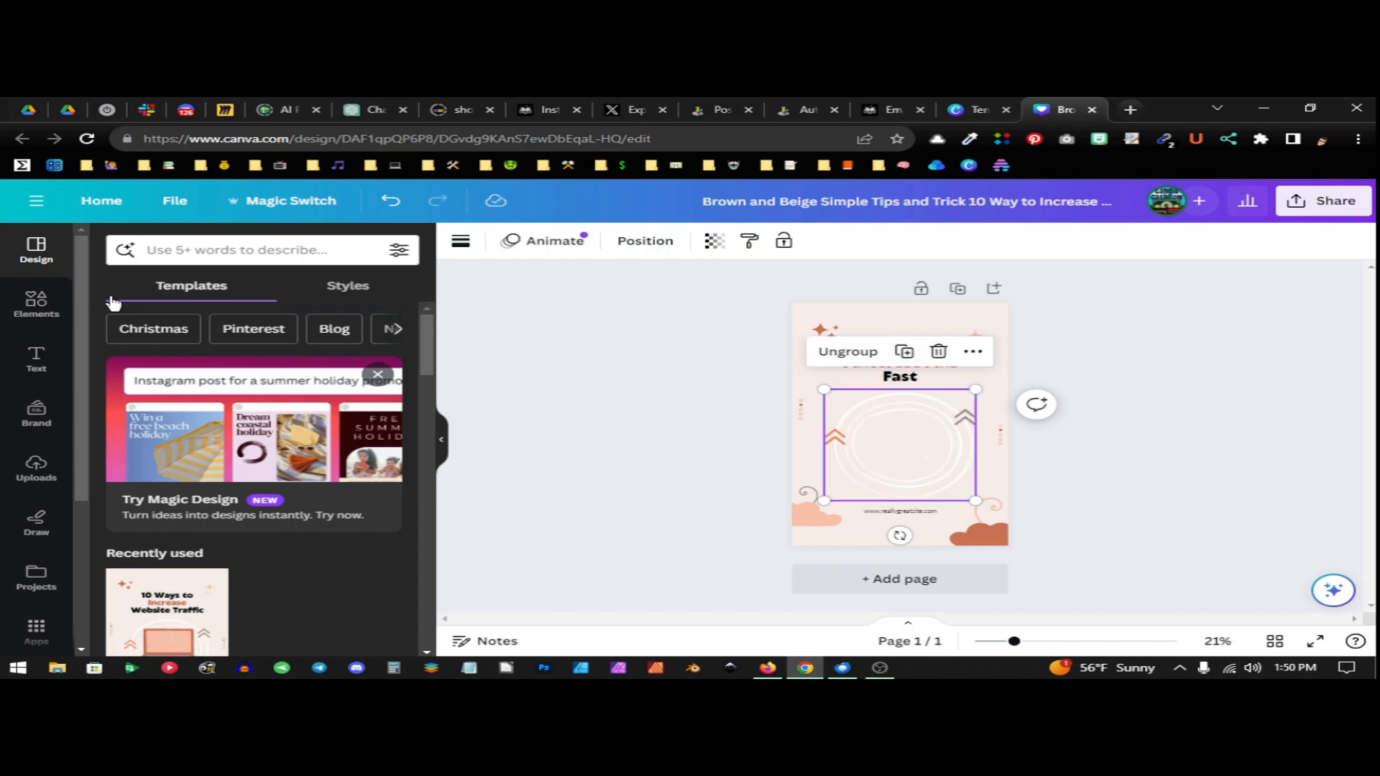
{"action": "left_click", "coordinate": [36, 305]}
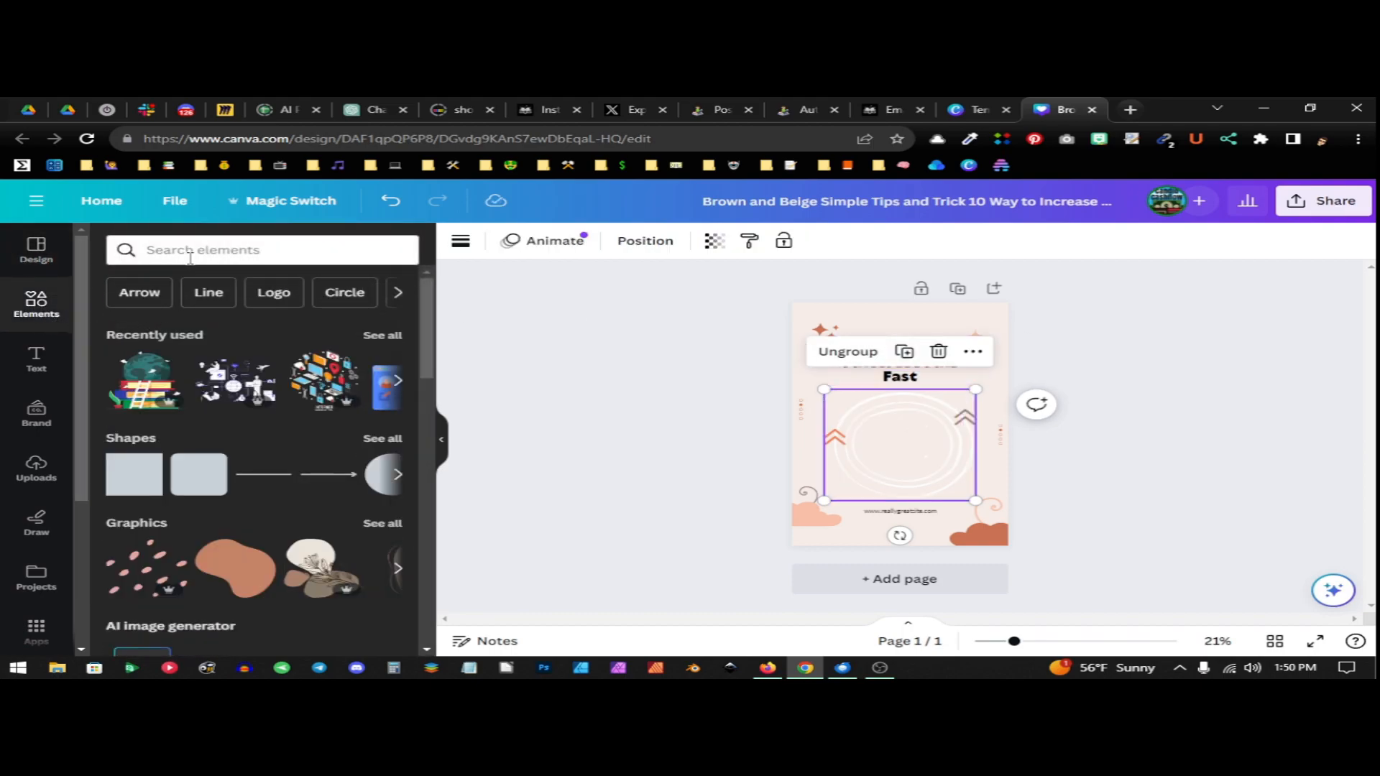
{"action": "left_click", "coordinate": [214, 246]}
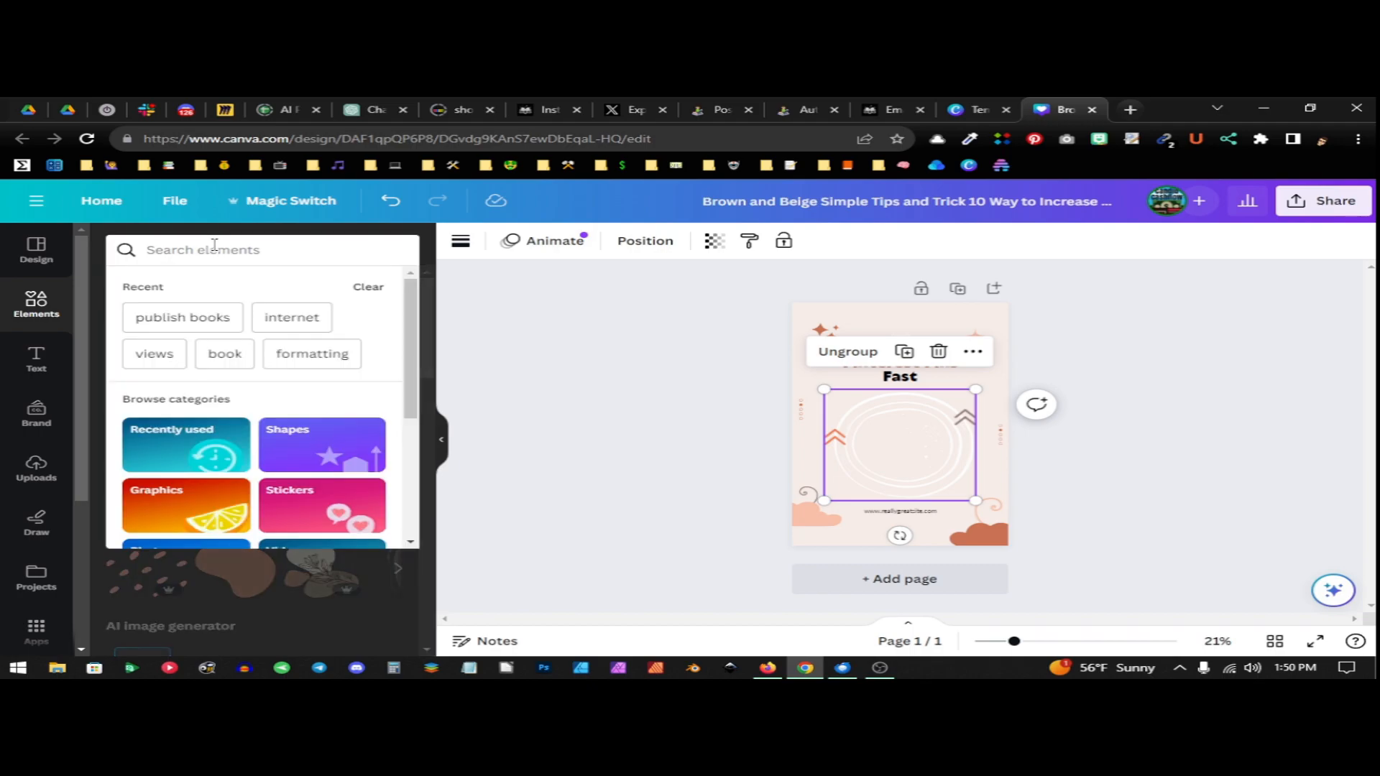
{"action": "type", "text": "pinterest"}
{"action": "key", "text": "Return"}
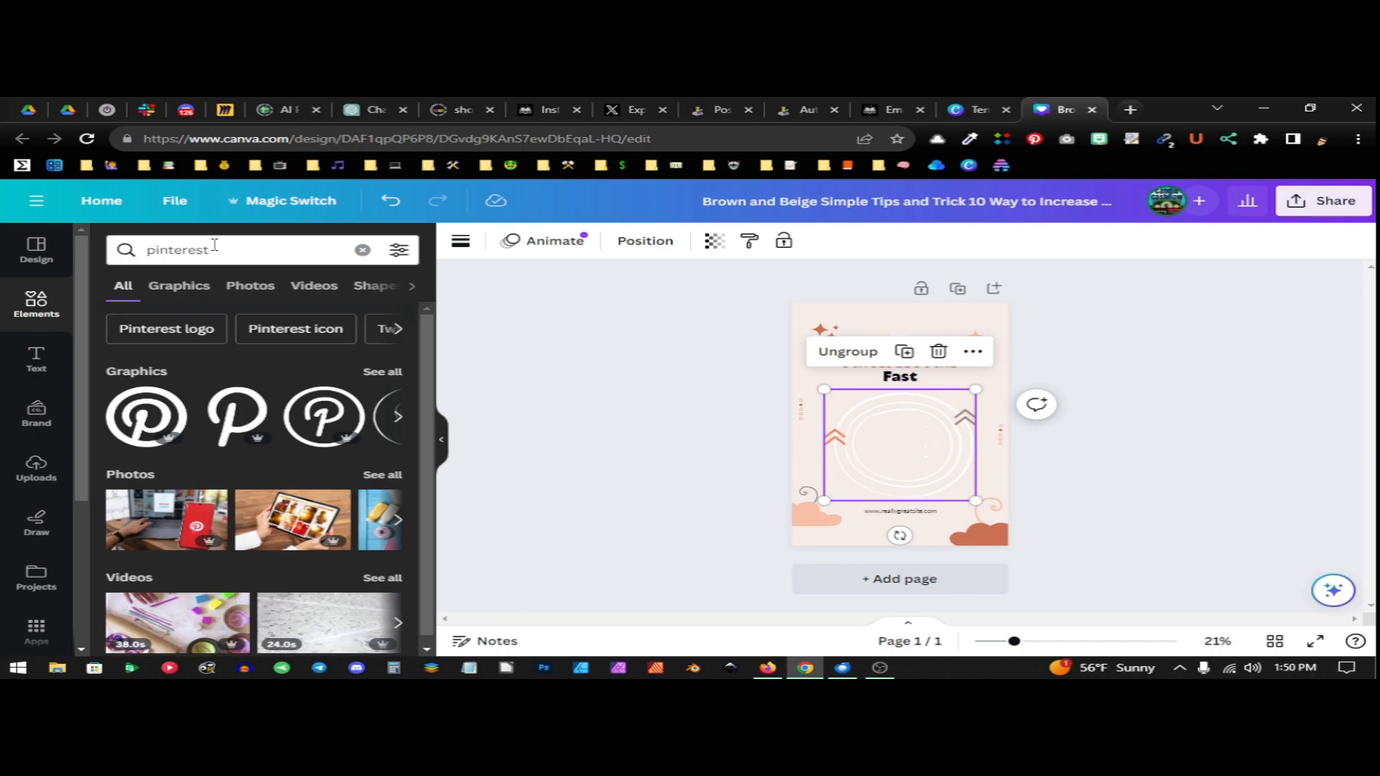
{"action": "scroll", "coordinate": [234, 390], "scroll_direction": "down", "scroll_amount": 1}
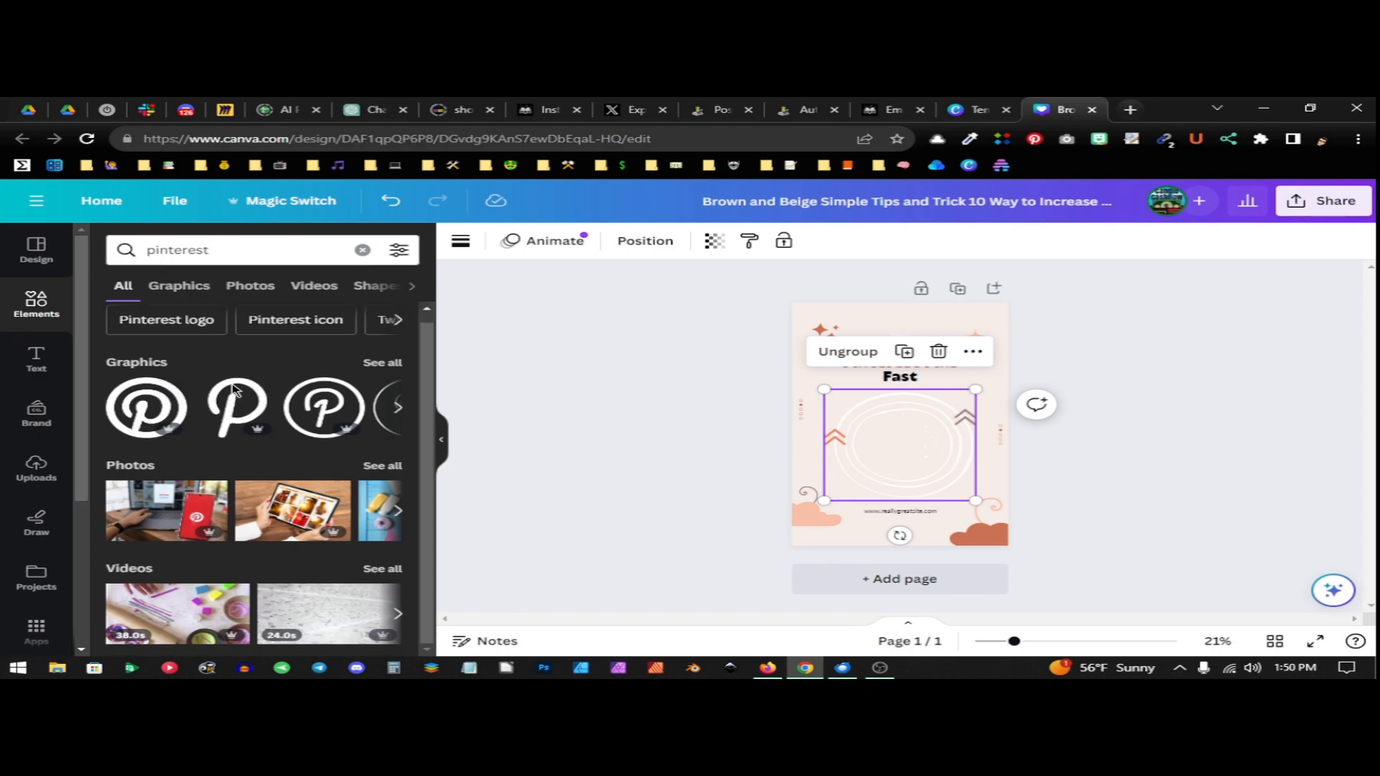
{"action": "left_click", "coordinate": [170, 509]}
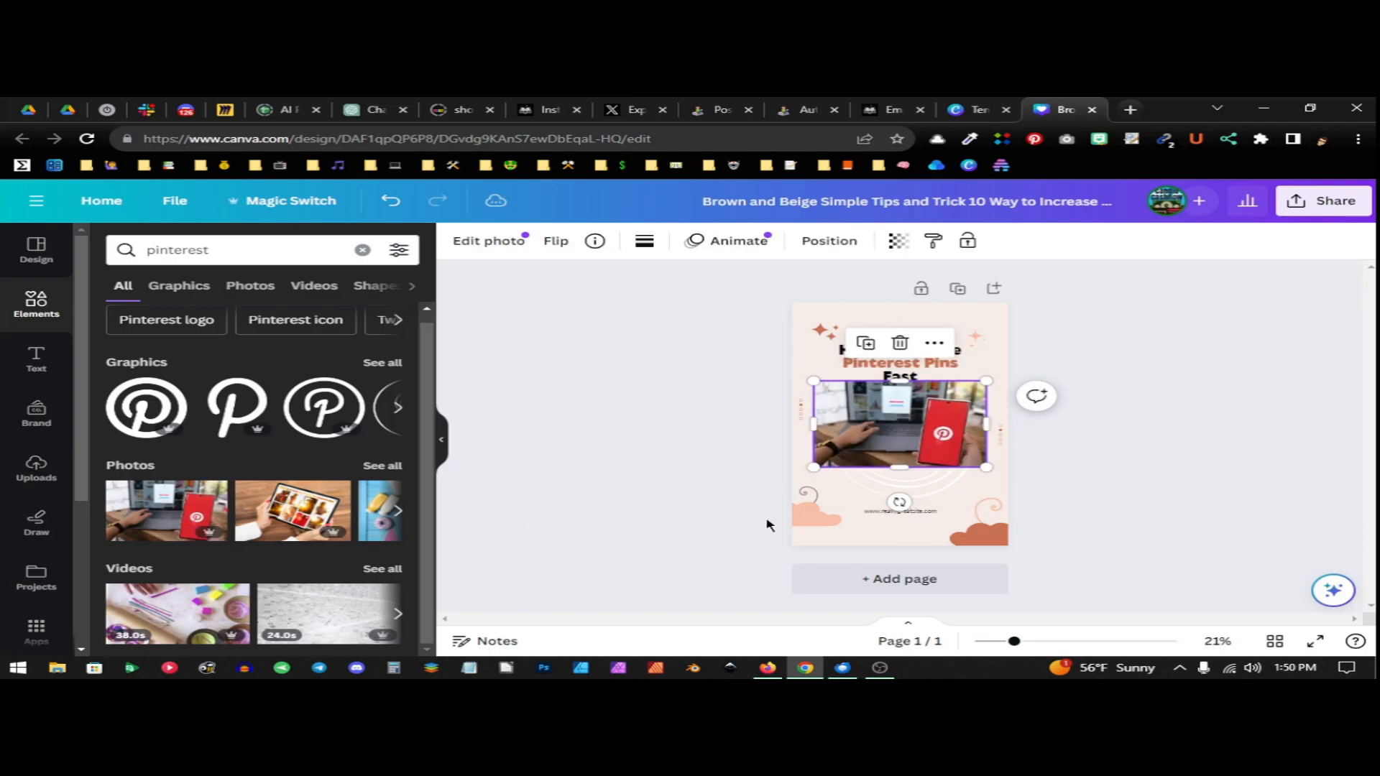
{"action": "left_click_drag", "start_coordinate": [935, 436], "coordinate": [928, 449]}
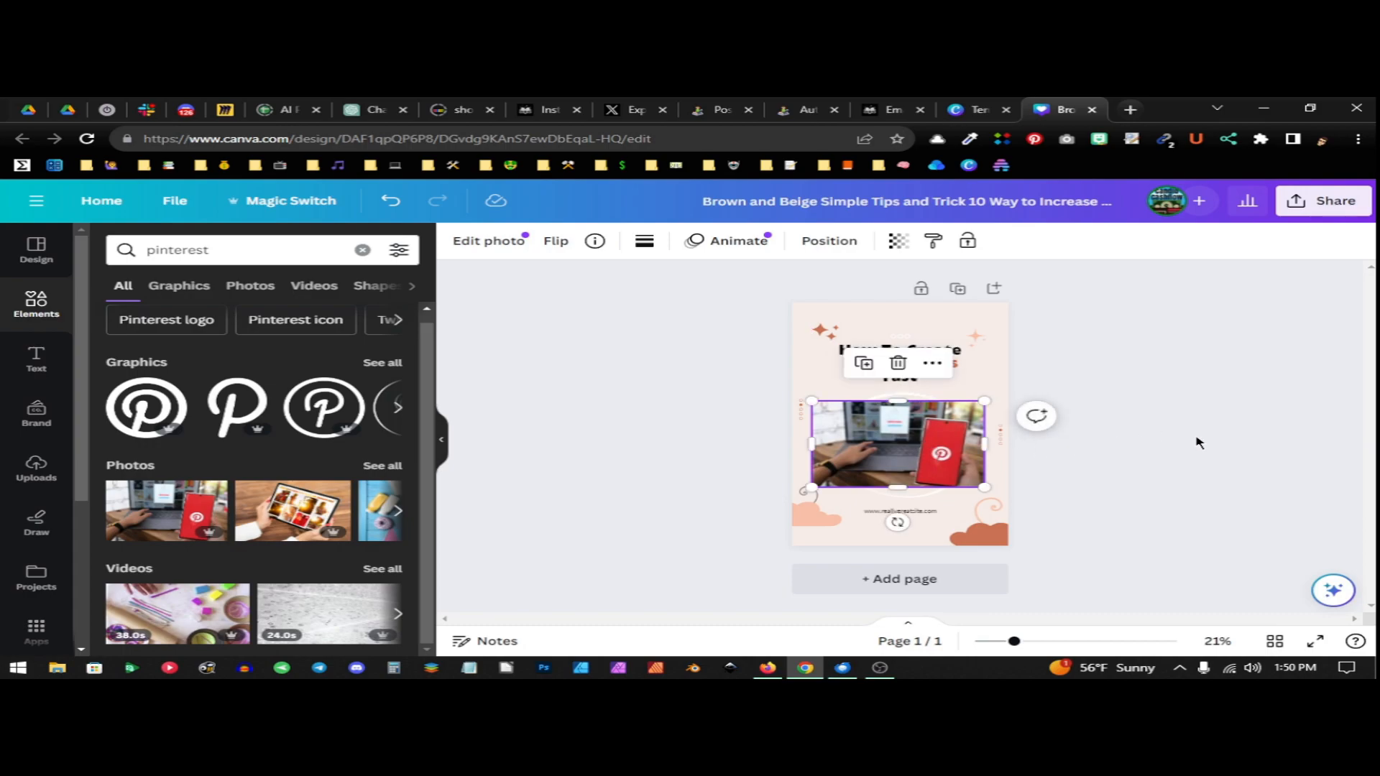
Replace the placeholder website address below the photo with the creator's own website address
{"action": "left_click", "coordinate": [901, 511]}
{"action": "left_click", "coordinate": [900, 511]}
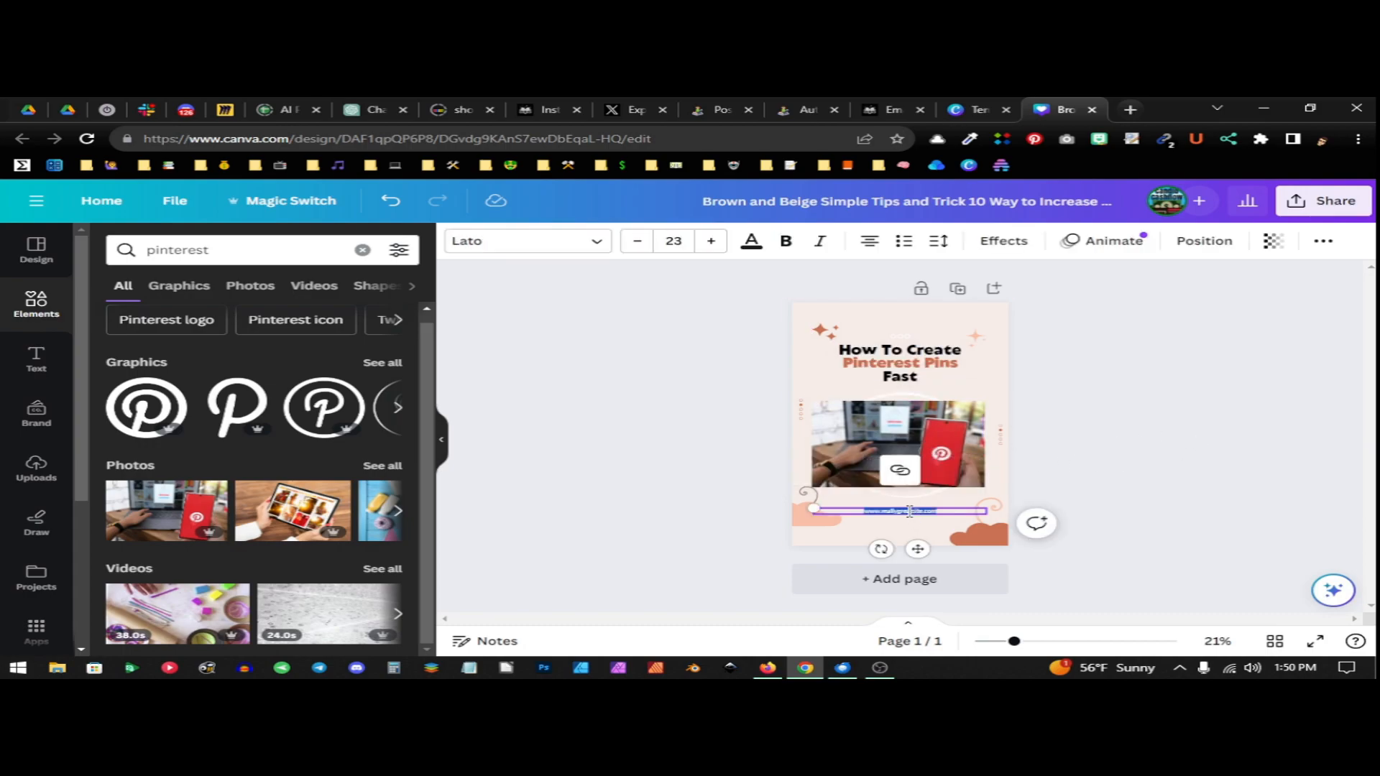
{"action": "key", "text": "BackSpace"}
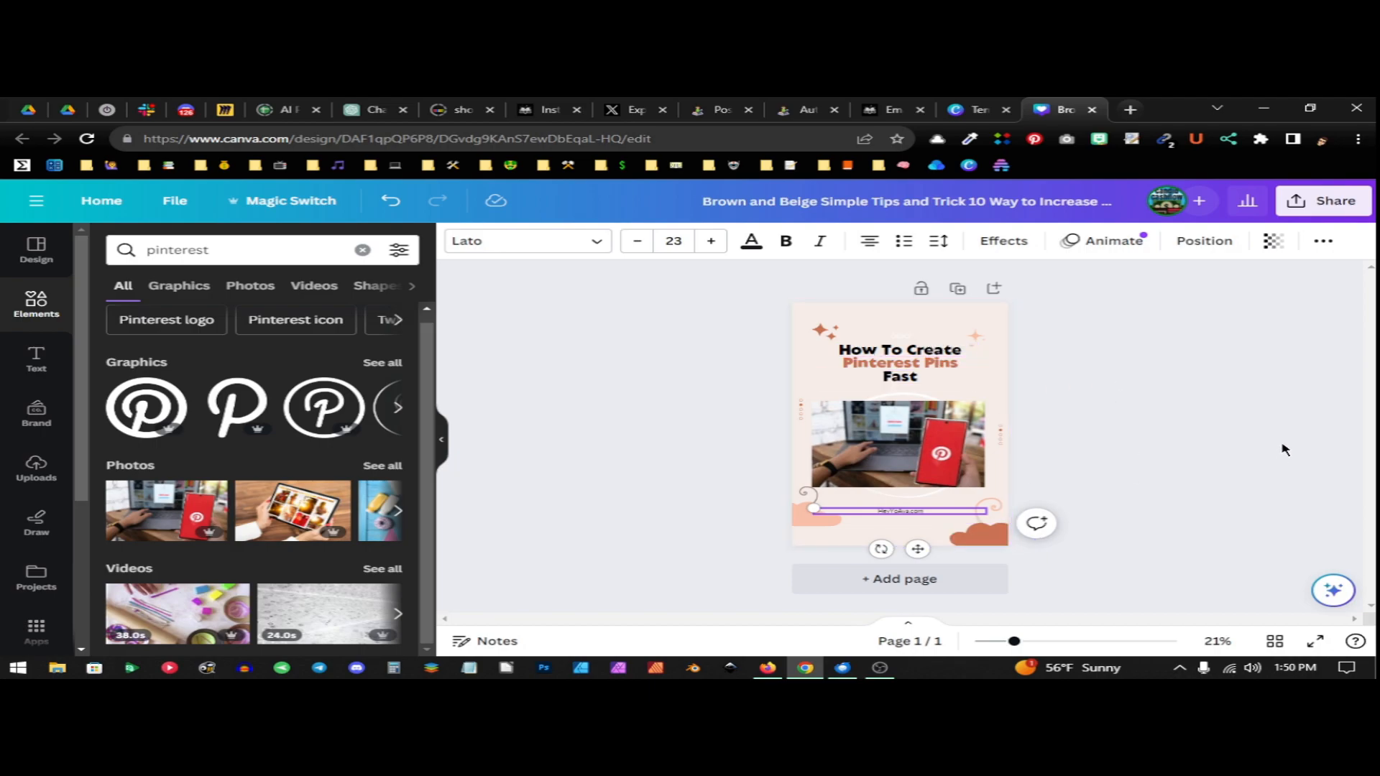
{"action": "left_click", "coordinate": [947, 585]}
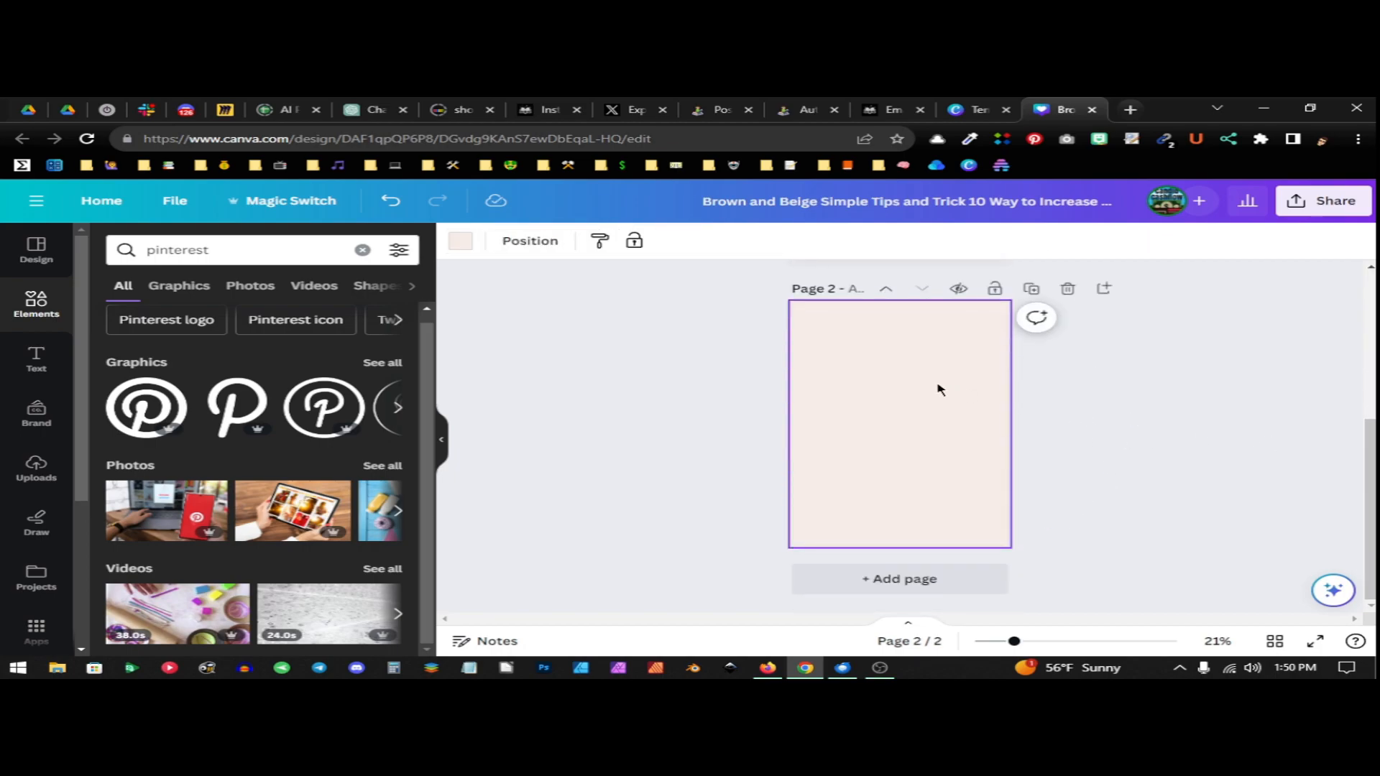
{"action": "scroll", "coordinate": [956, 423], "scroll_direction": "up", "scroll_amount": 5}
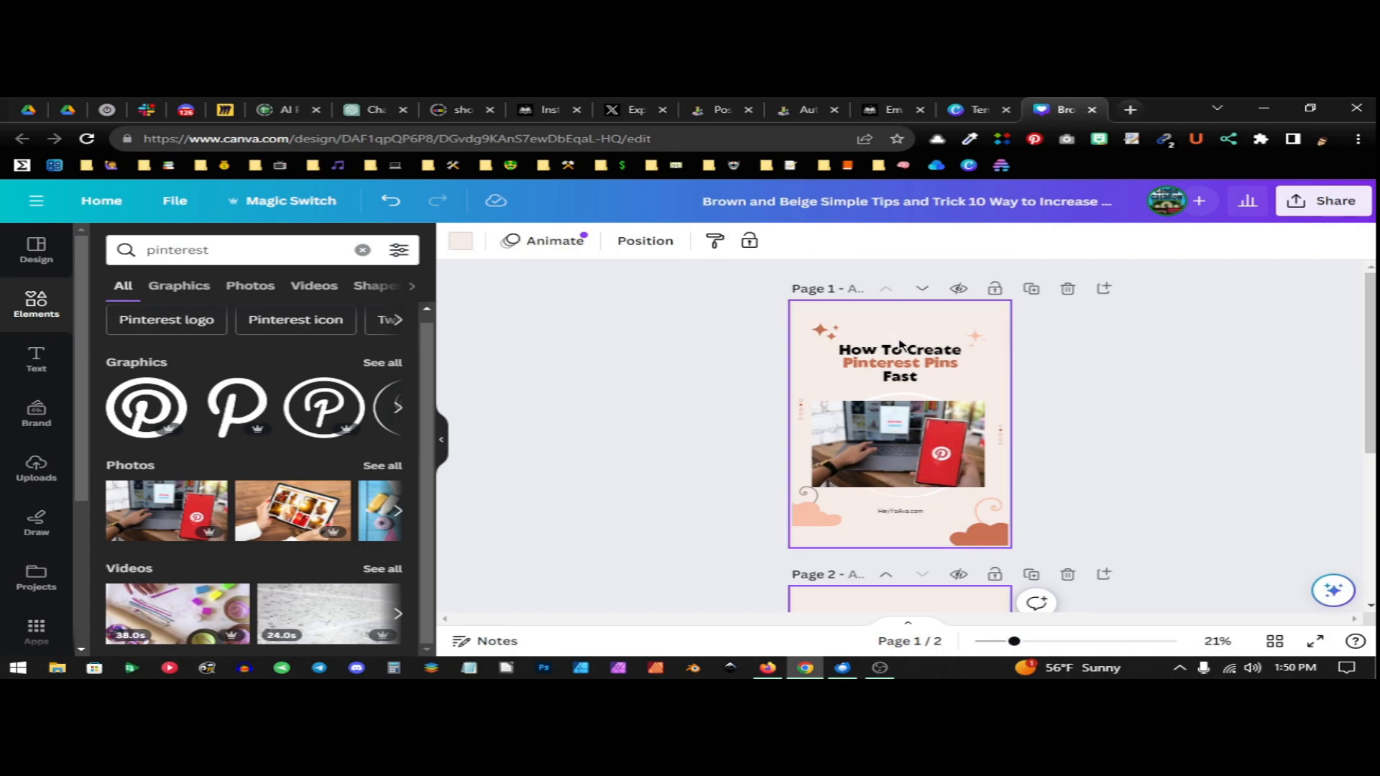
{"action": "scroll", "coordinate": [954, 400], "scroll_direction": "down", "scroll_amount": 5}
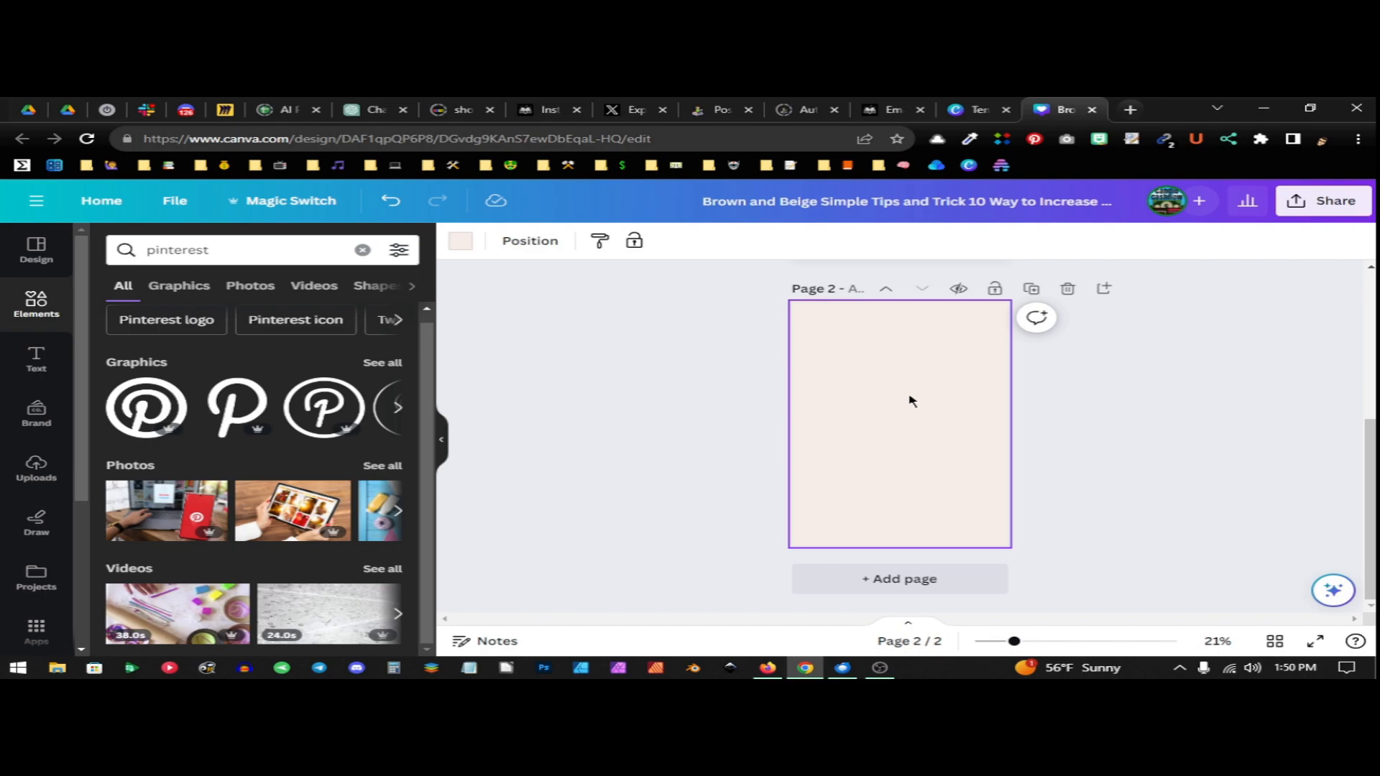
{"action": "scroll", "coordinate": [918, 403], "scroll_direction": "up", "scroll_amount": 2}
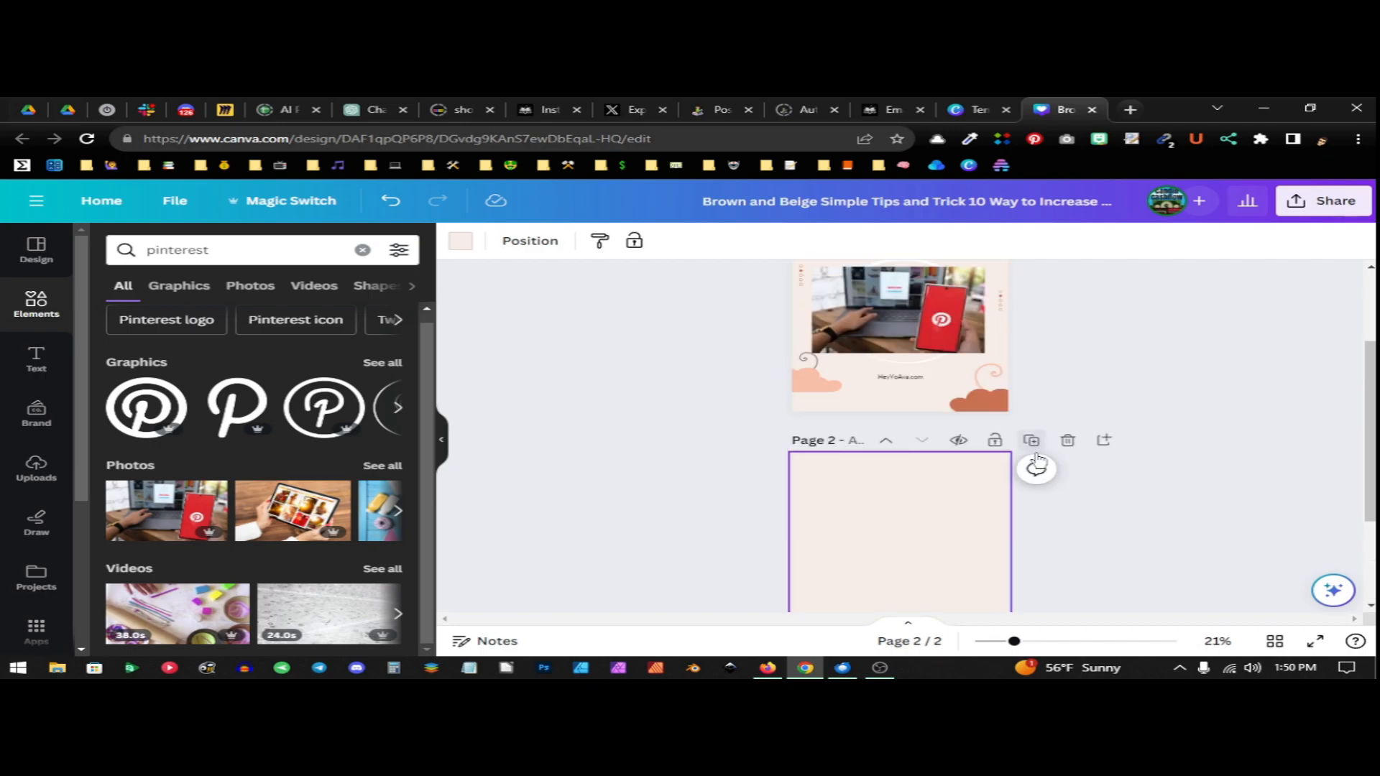
{"action": "scroll", "coordinate": [1037, 482], "scroll_direction": "down", "scroll_amount": 1}
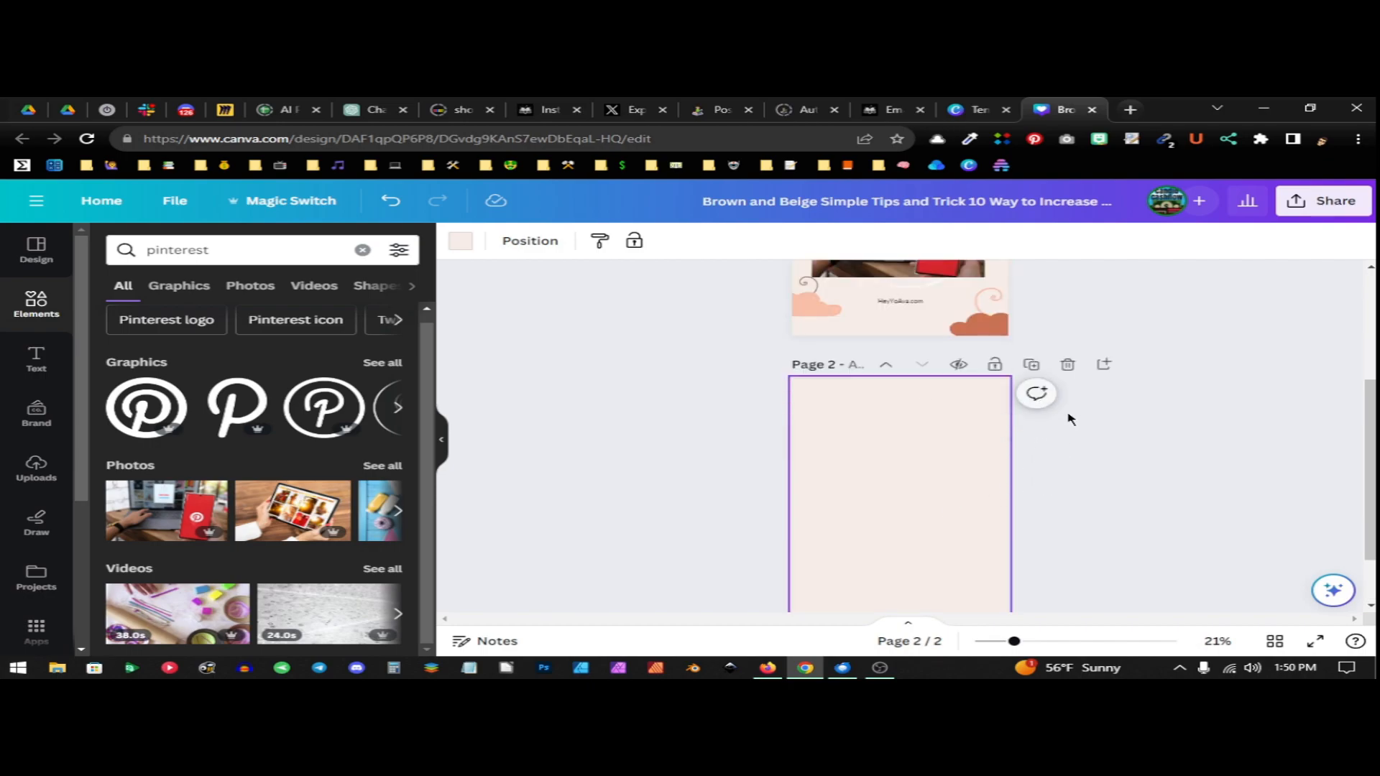
{"action": "left_click", "coordinate": [1069, 364]}
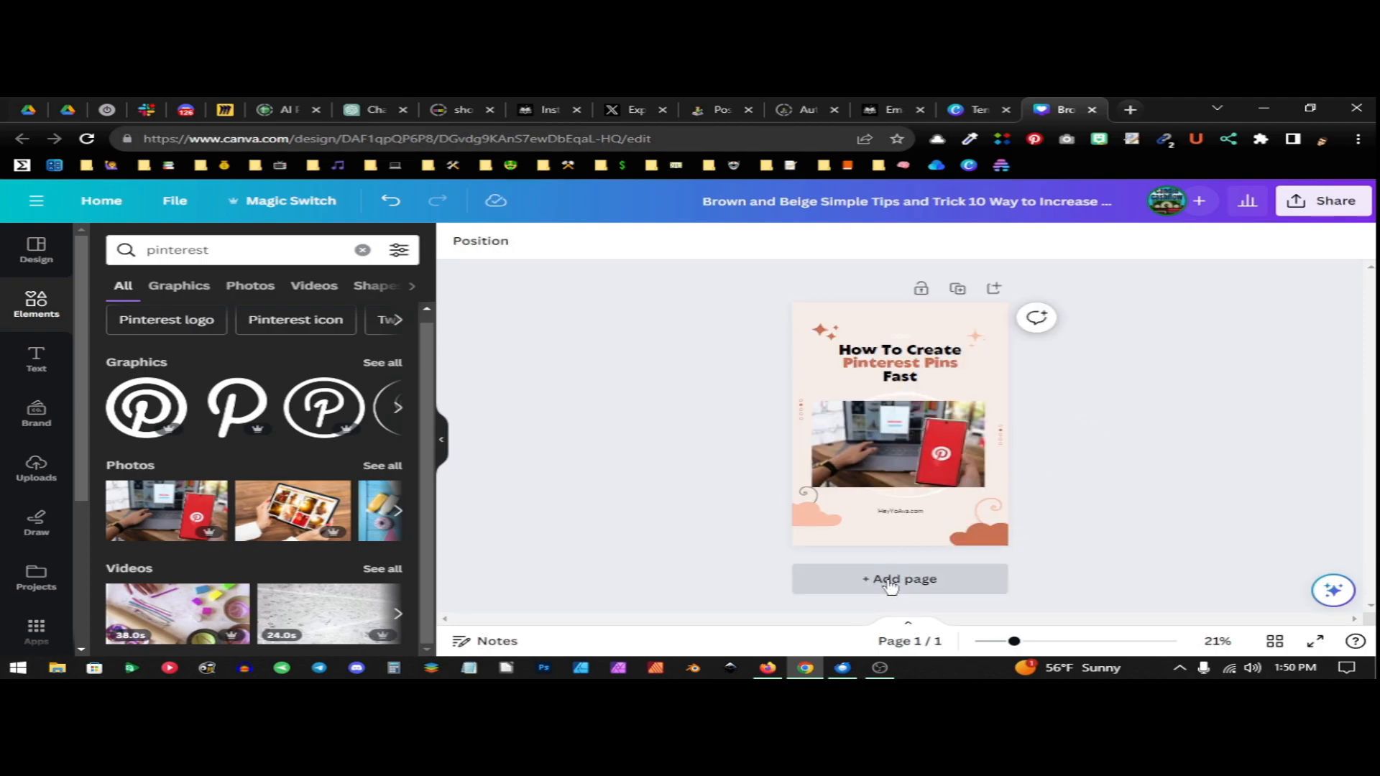
Add a blank second page, then duplicate it and delete the extra blank page
{"action": "left_click", "coordinate": [935, 582]}
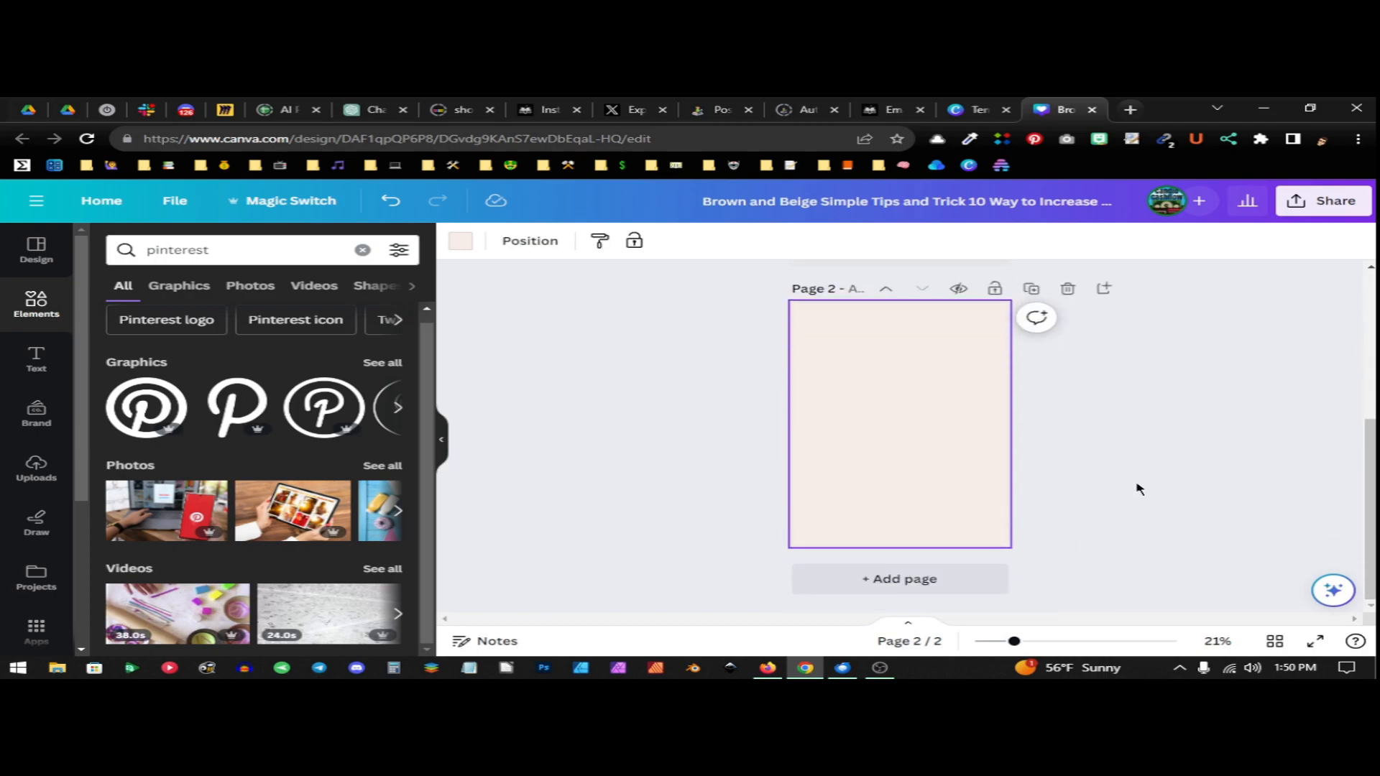
{"action": "left_click", "coordinate": [1033, 290]}
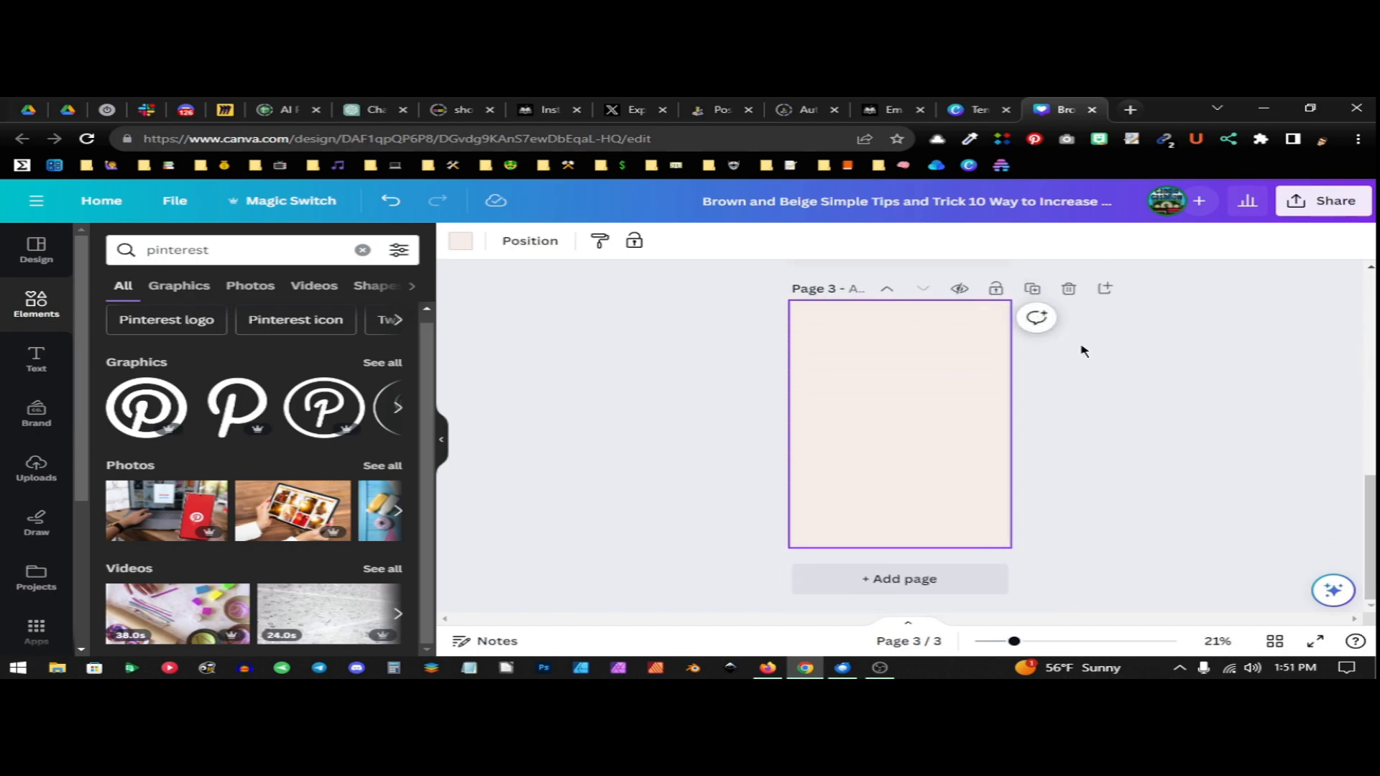
{"action": "left_click", "coordinate": [1070, 365]}
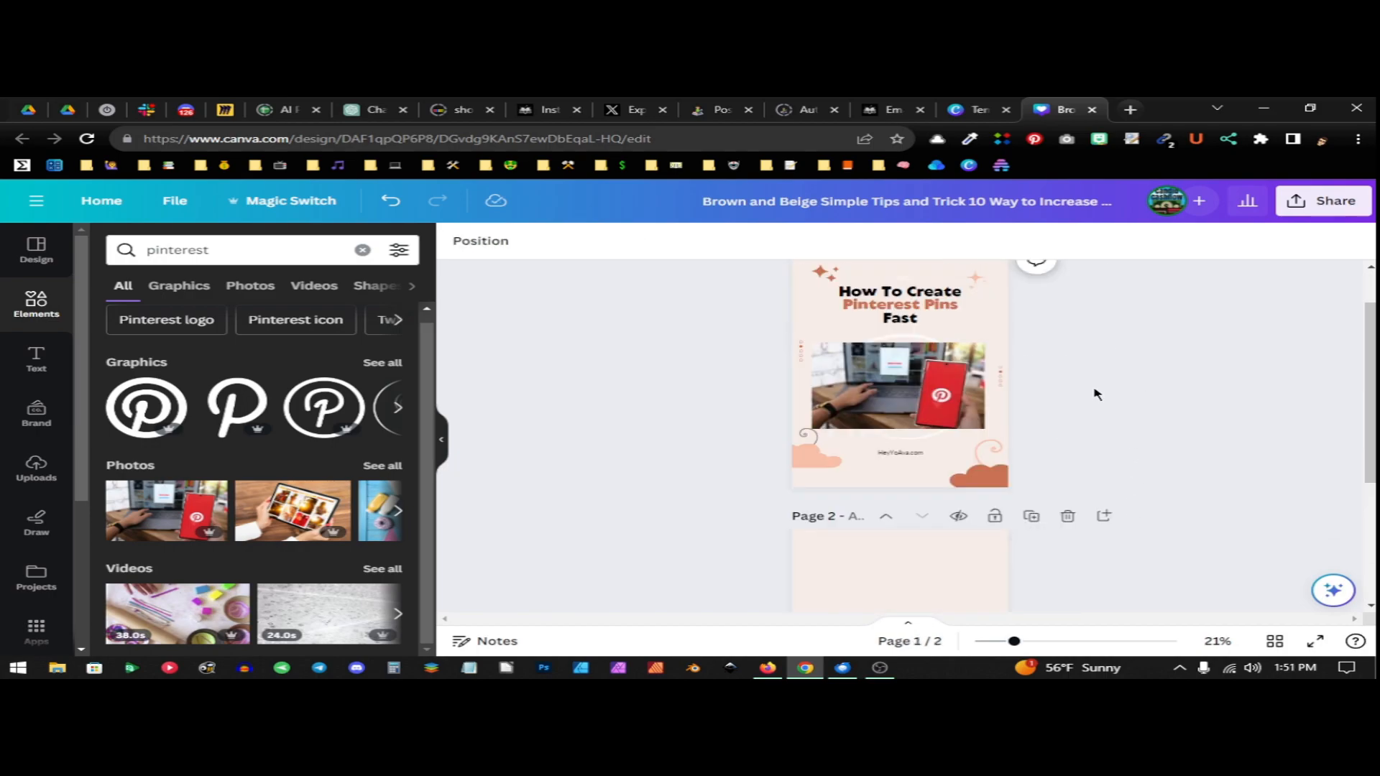
Replace the blank second page with a duplicate of the finished pin page, then delete that duplicate
{"action": "left_click", "coordinate": [1068, 516]}
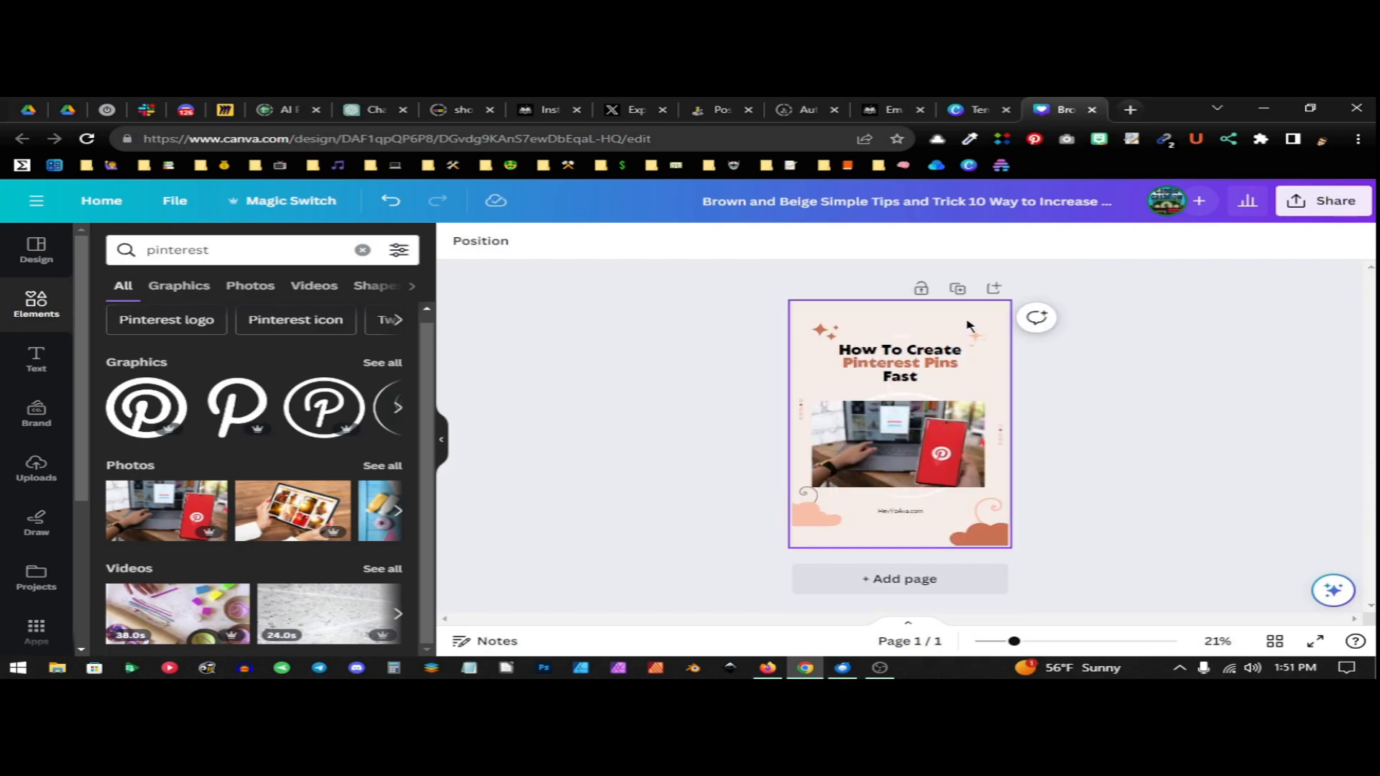
{"action": "left_click", "coordinate": [956, 290]}
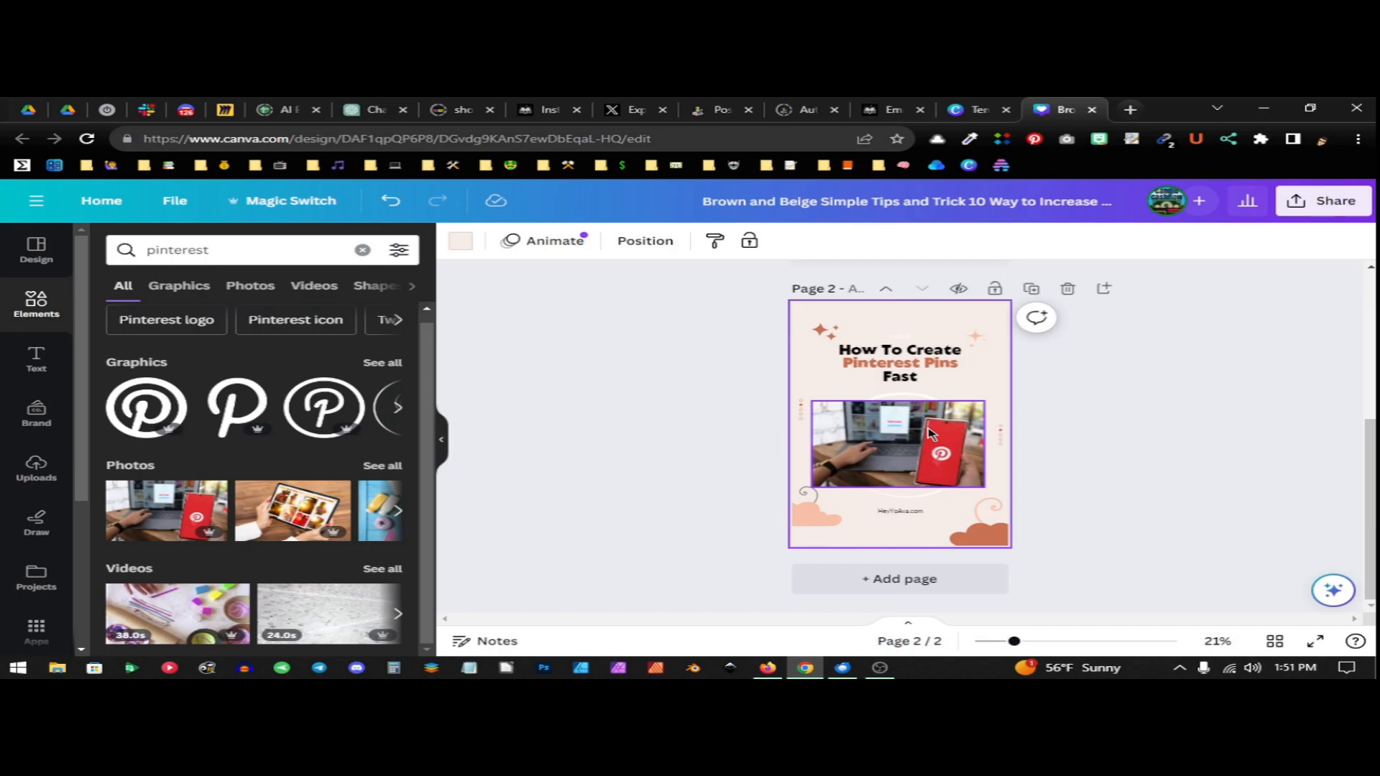
{"action": "scroll", "coordinate": [928, 439], "scroll_direction": "up", "scroll_amount": 3}
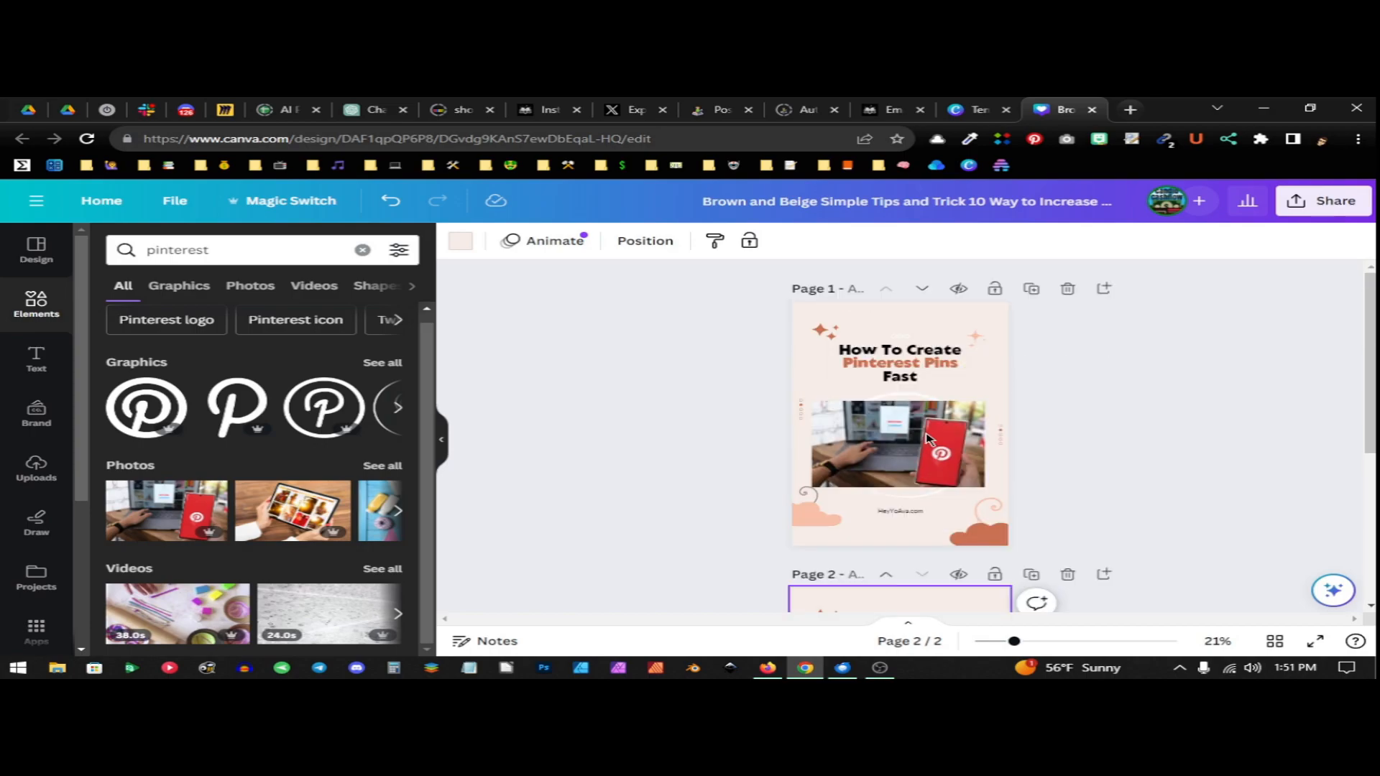
{"action": "scroll", "coordinate": [900, 381], "scroll_direction": "down", "scroll_amount": 3}
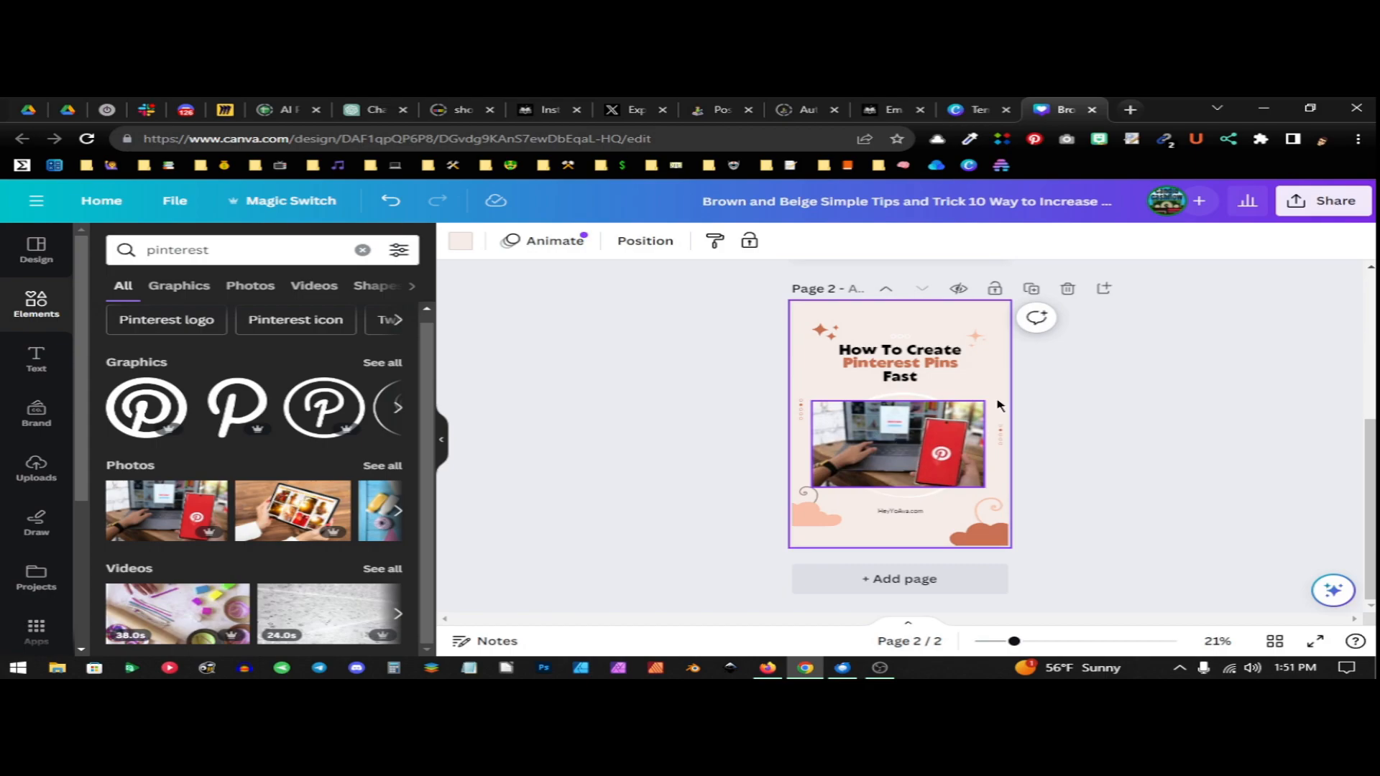
{"action": "left_click", "coordinate": [1068, 288]}
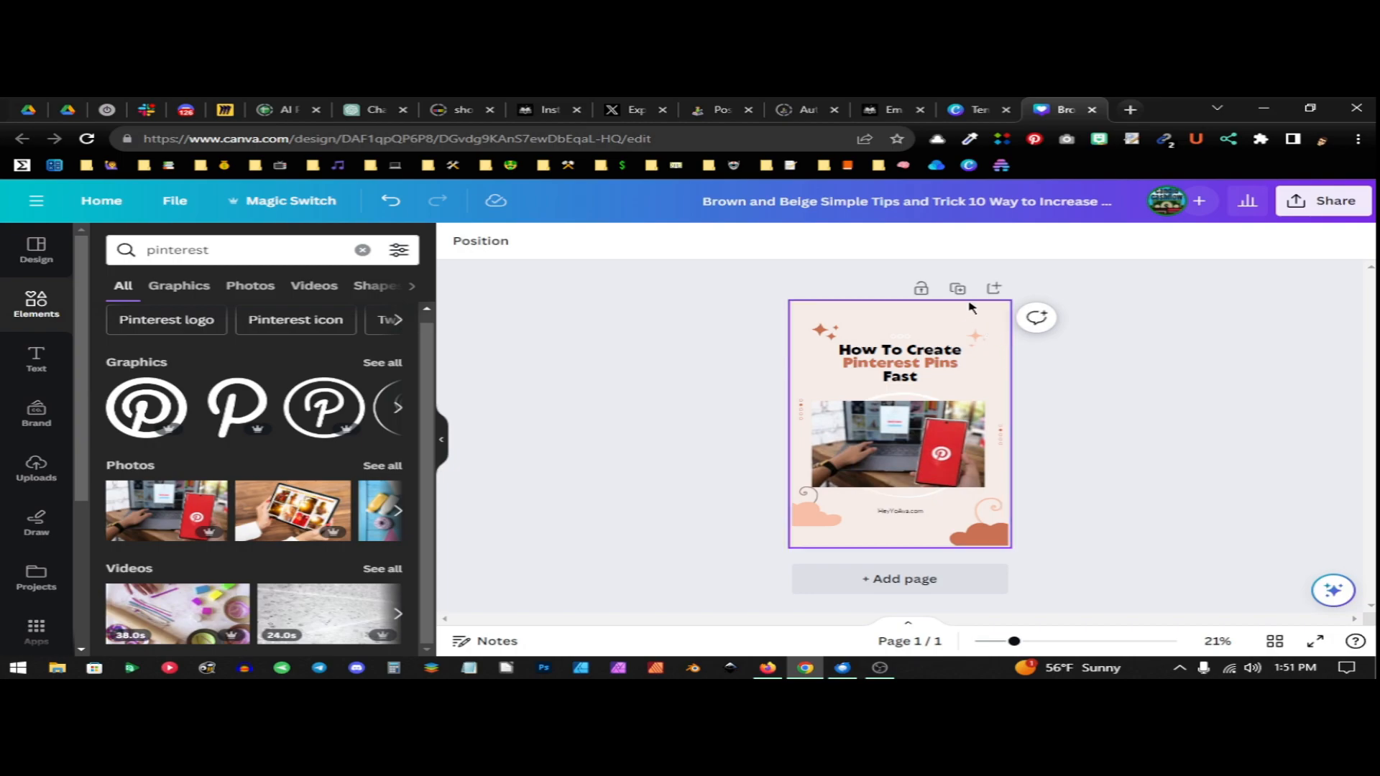
Add a blank second page and browse the suggested Pinterest pin templates for a different design
{"action": "left_click", "coordinate": [900, 584]}
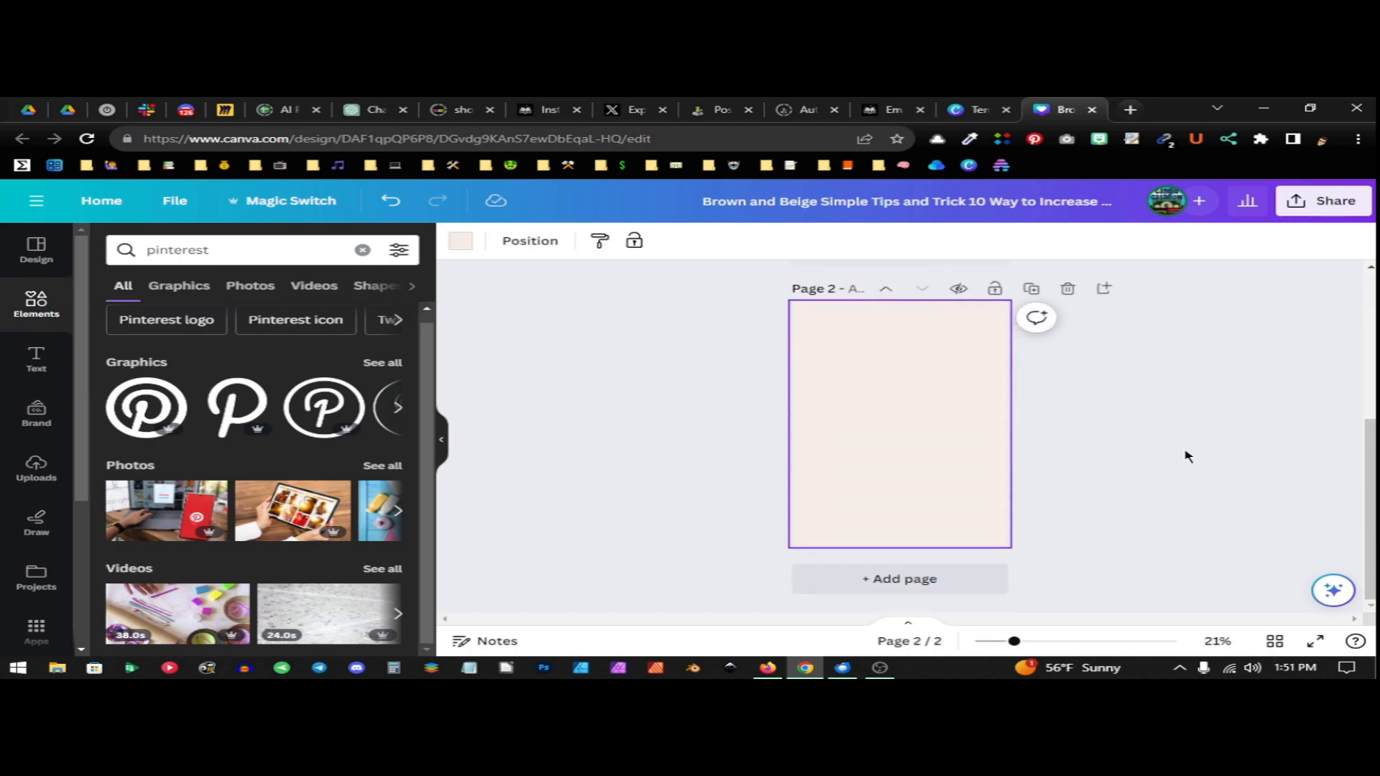
{"action": "left_click", "coordinate": [28, 259]}
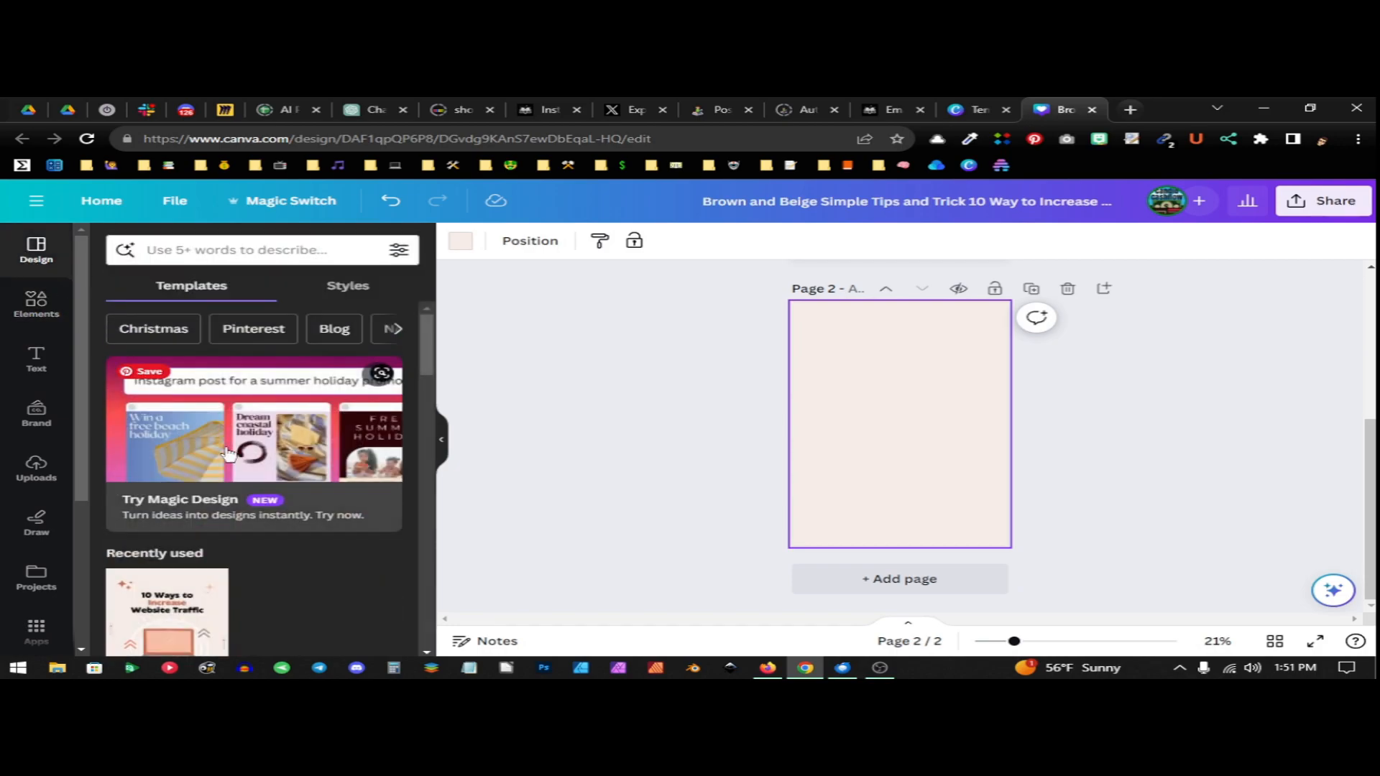
{"action": "scroll", "coordinate": [280, 430], "scroll_direction": "down", "scroll_amount": 10}
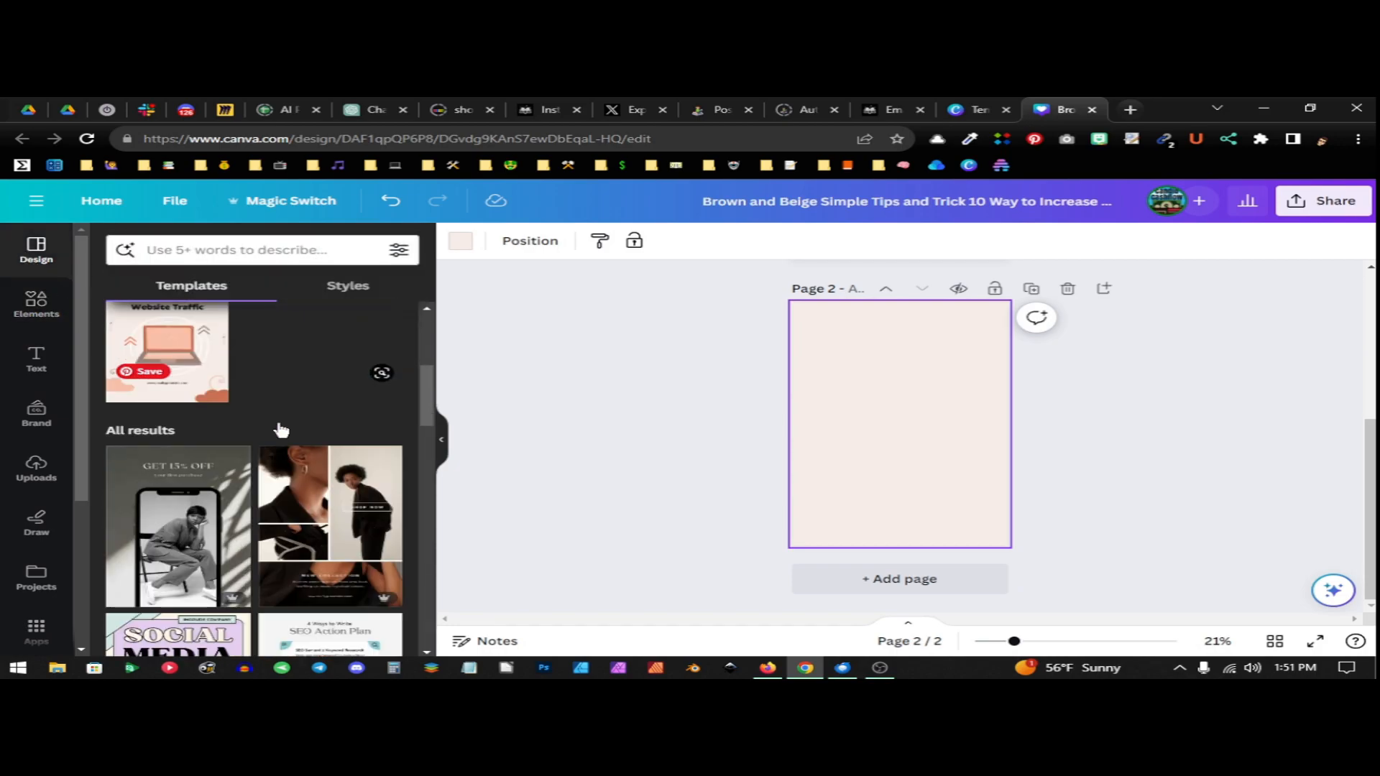
{"action": "scroll", "coordinate": [280, 430], "scroll_direction": "down", "scroll_amount": 10}
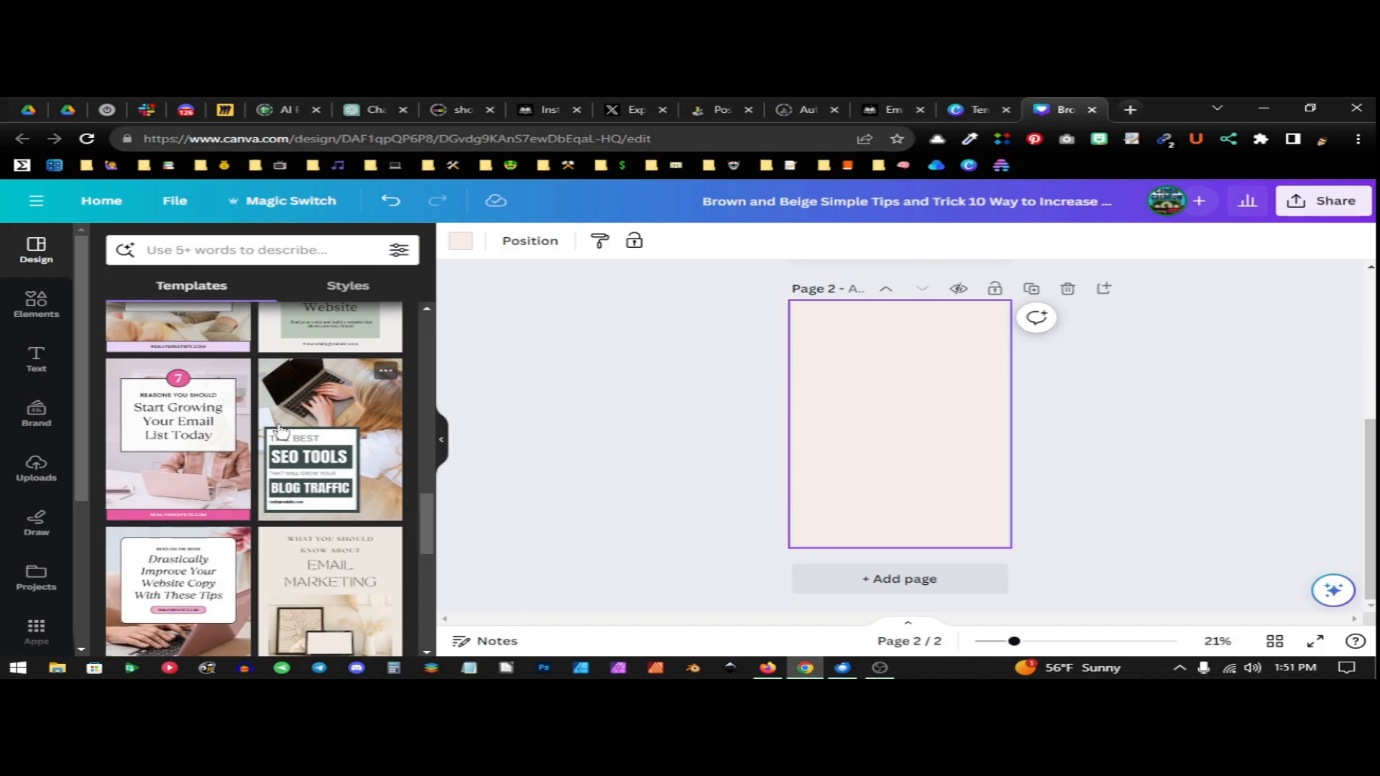
{"action": "scroll", "coordinate": [280, 430], "scroll_direction": "down", "scroll_amount": 10}
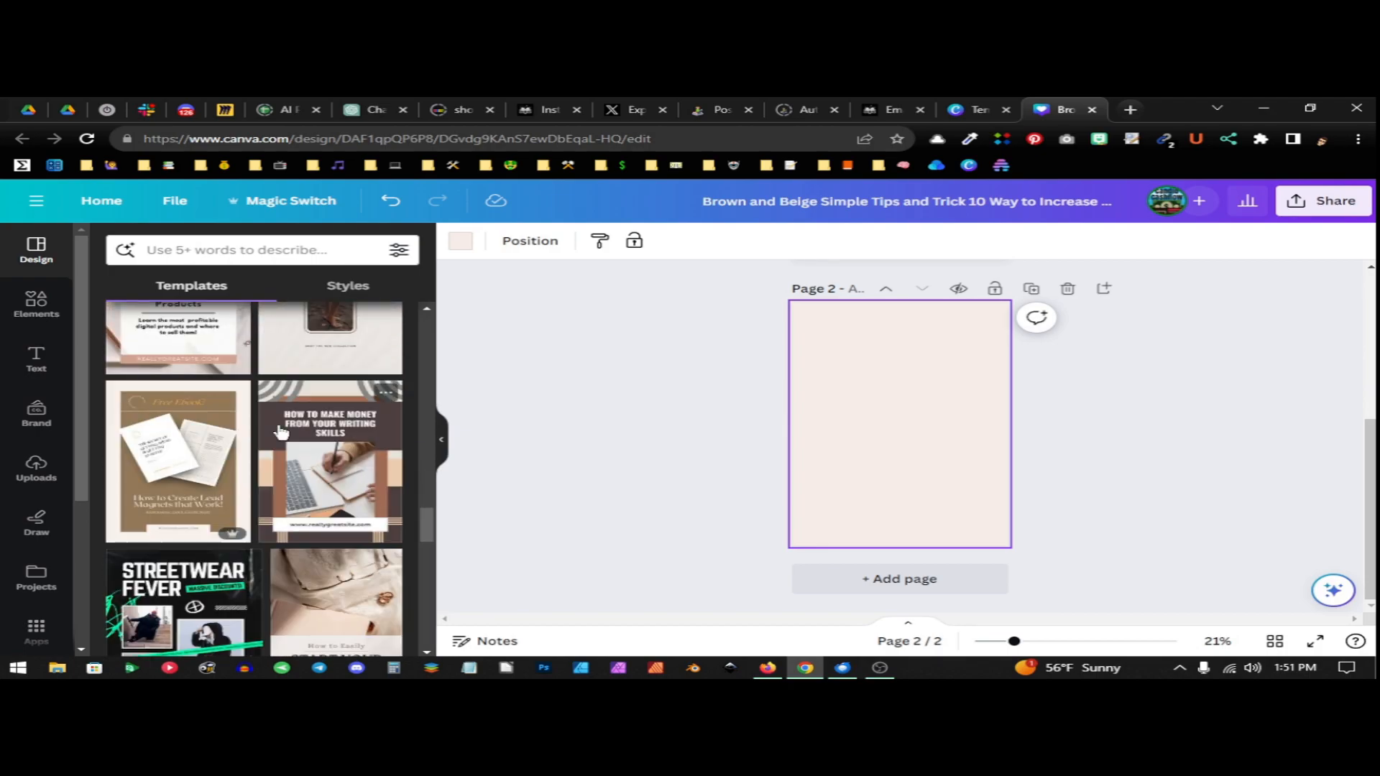
{"action": "scroll", "coordinate": [280, 430], "scroll_direction": "down", "scroll_amount": 8}
{"action": "scroll", "coordinate": [234, 451], "scroll_direction": "down", "scroll_amount": 5}
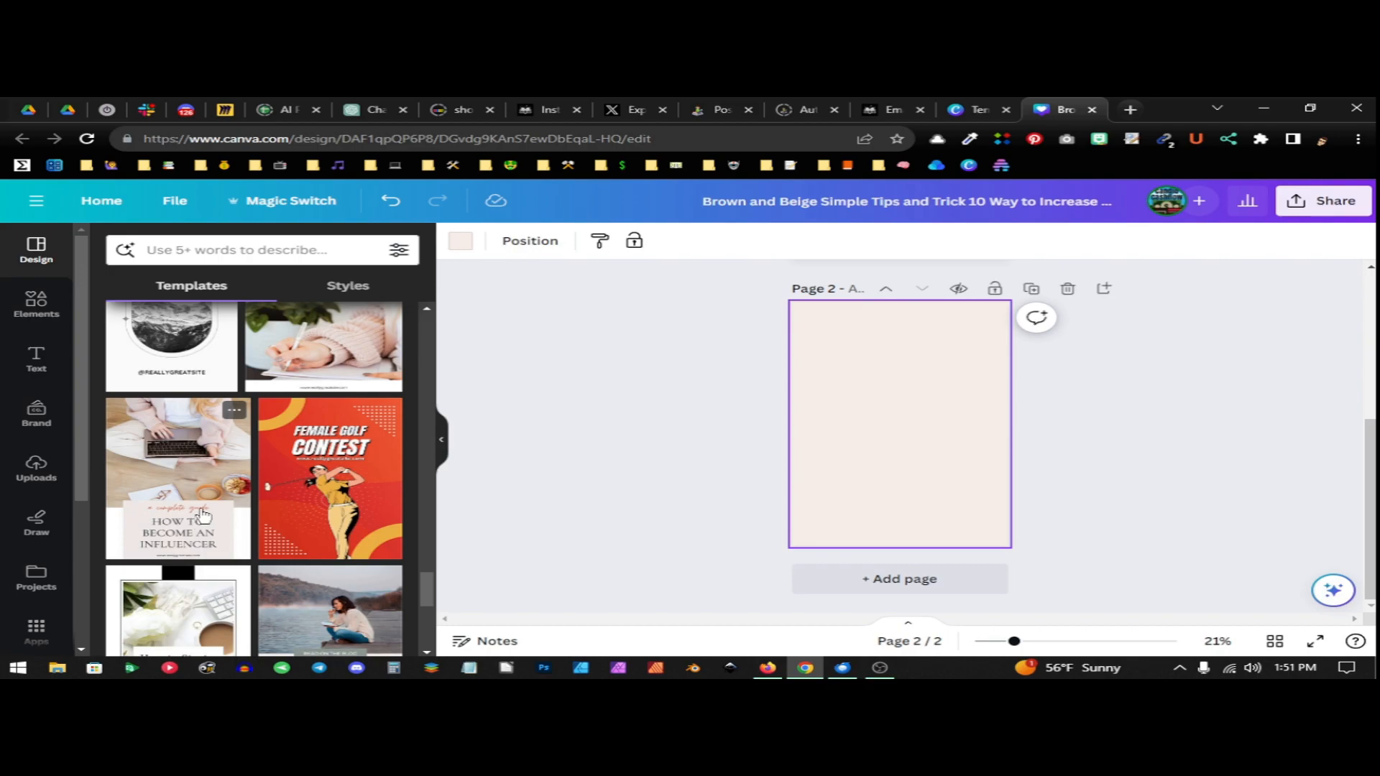
{"action": "scroll", "coordinate": [280, 465], "scroll_direction": "down", "scroll_amount": 3}
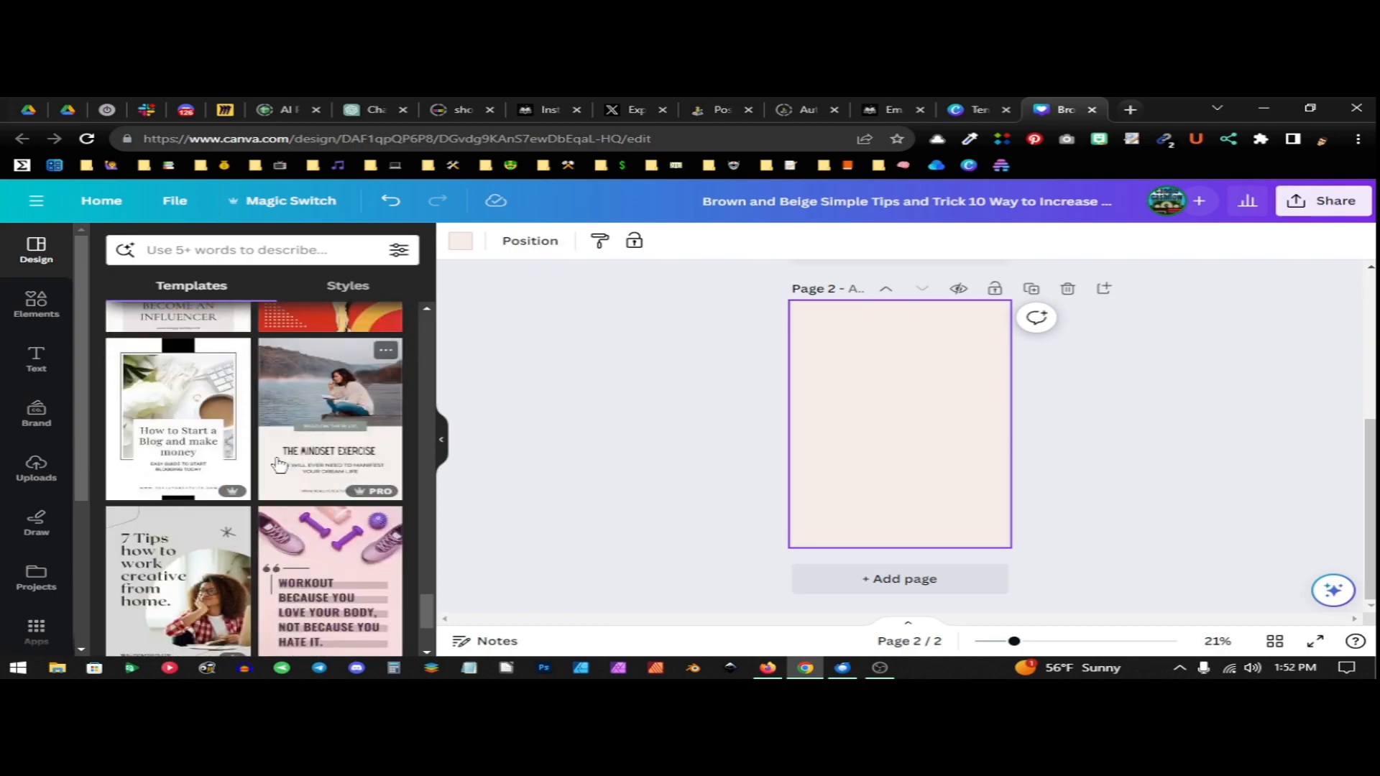
{"action": "scroll", "coordinate": [279, 465], "scroll_direction": "down", "scroll_amount": 3}
{"action": "scroll", "coordinate": [277, 474], "scroll_direction": "down", "scroll_amount": 3}
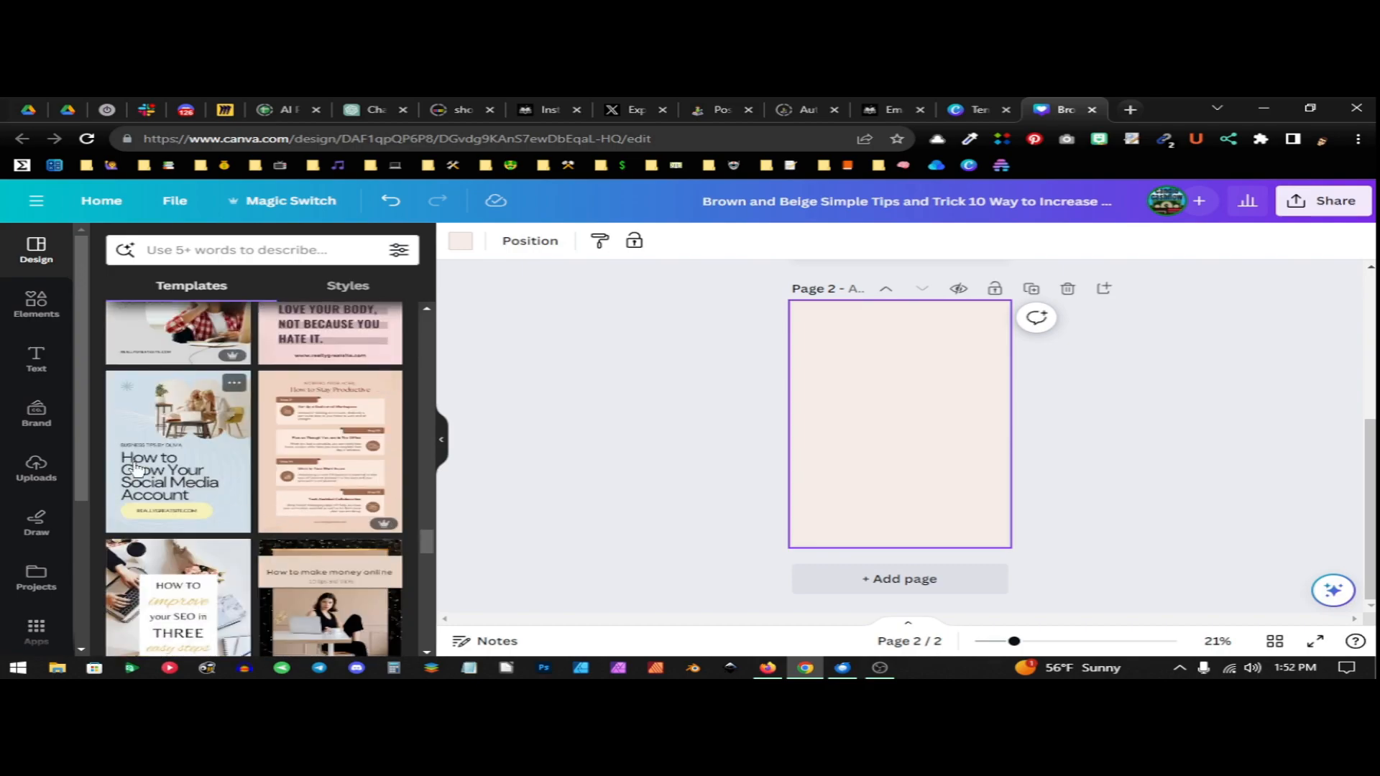
{"action": "scroll", "coordinate": [273, 474], "scroll_direction": "down", "scroll_amount": 3}
{"action": "scroll", "coordinate": [315, 421], "scroll_direction": "down", "scroll_amount": 2}
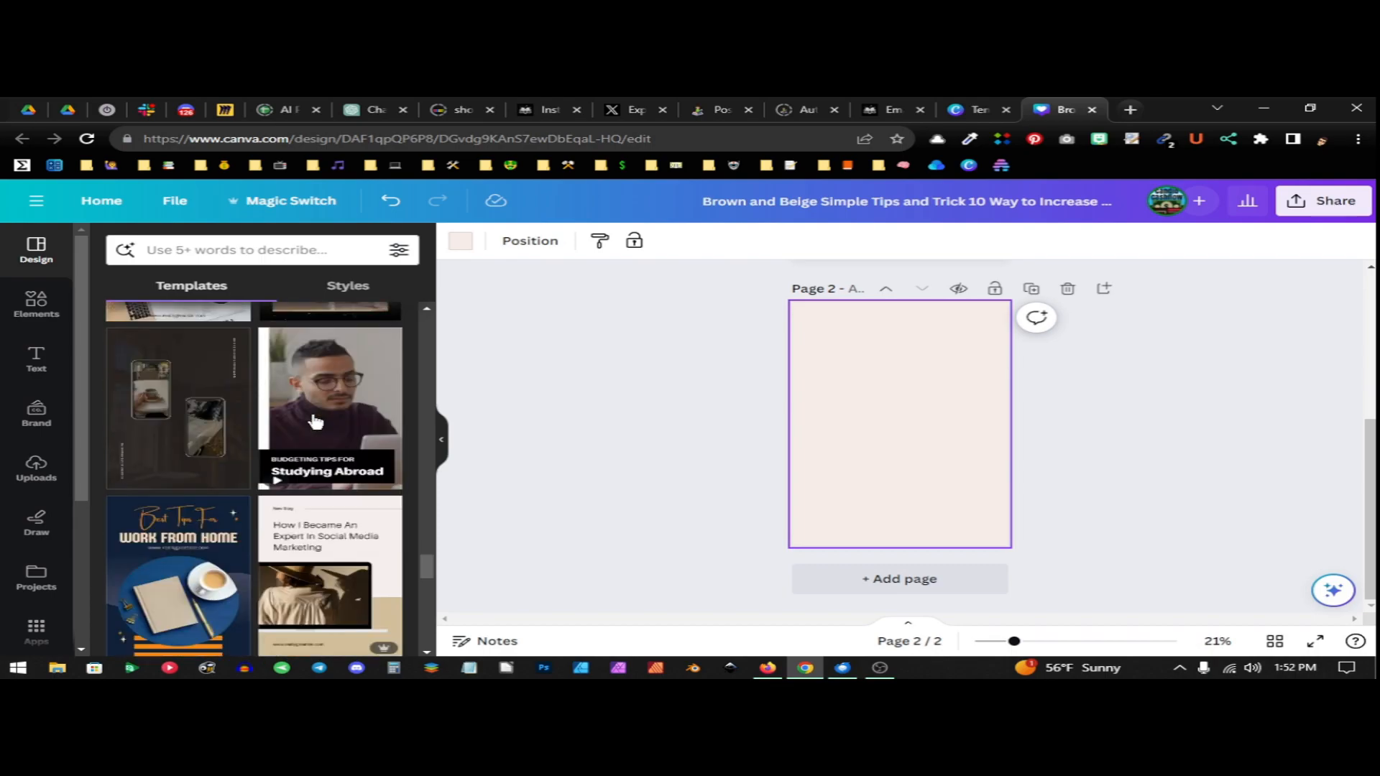
{"action": "scroll", "coordinate": [347, 463], "scroll_direction": "down", "scroll_amount": 3}
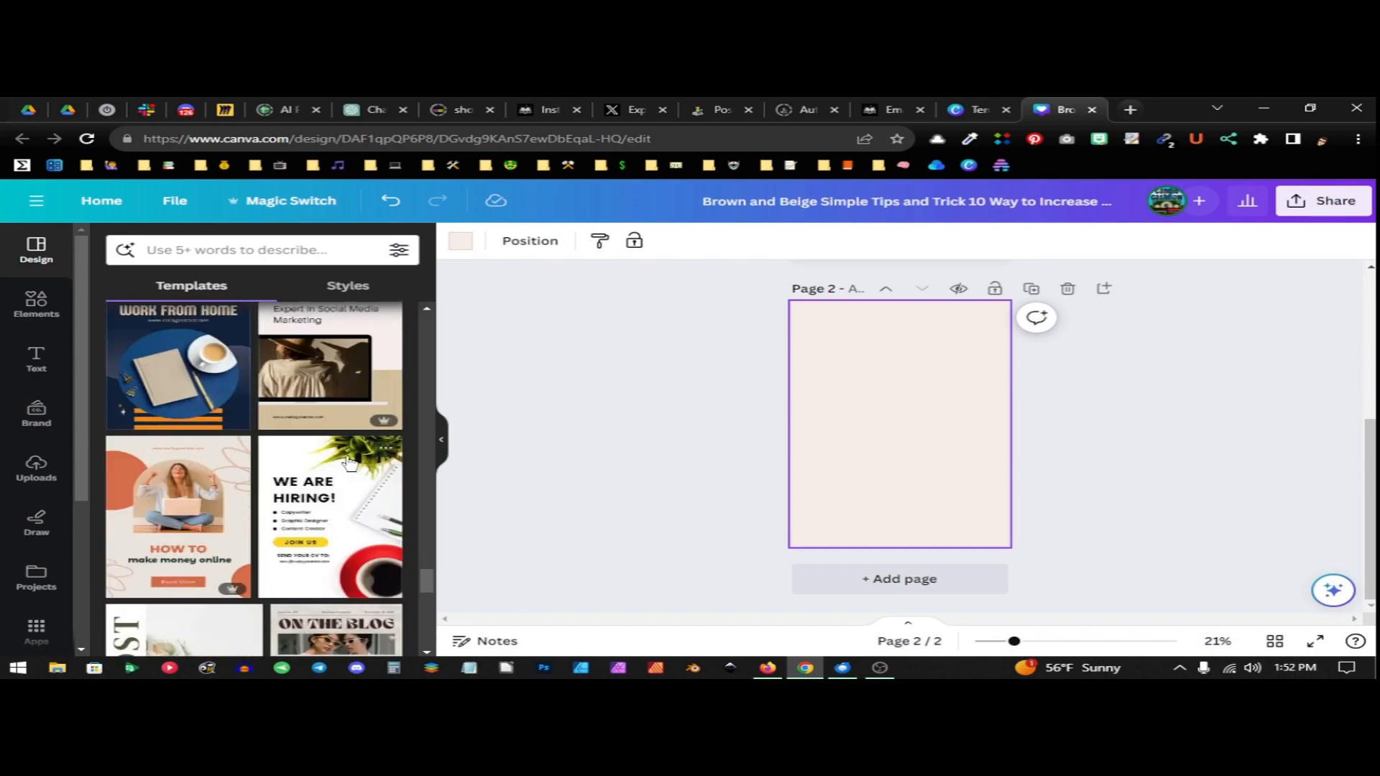
Search the templates for "red" and apply the striped "Self Love isn't selfish" template to page 2
{"action": "left_click", "coordinate": [237, 250]}
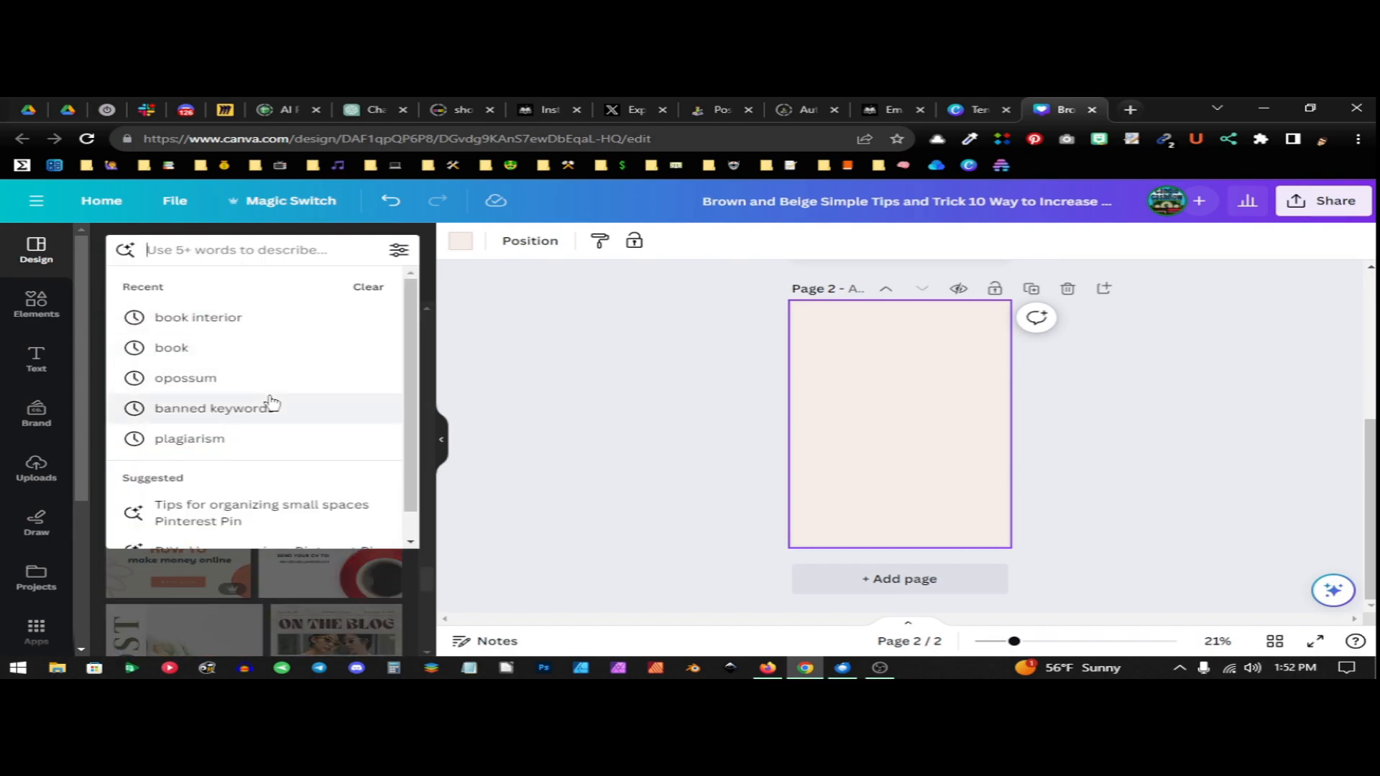
{"action": "type", "text": "red"}
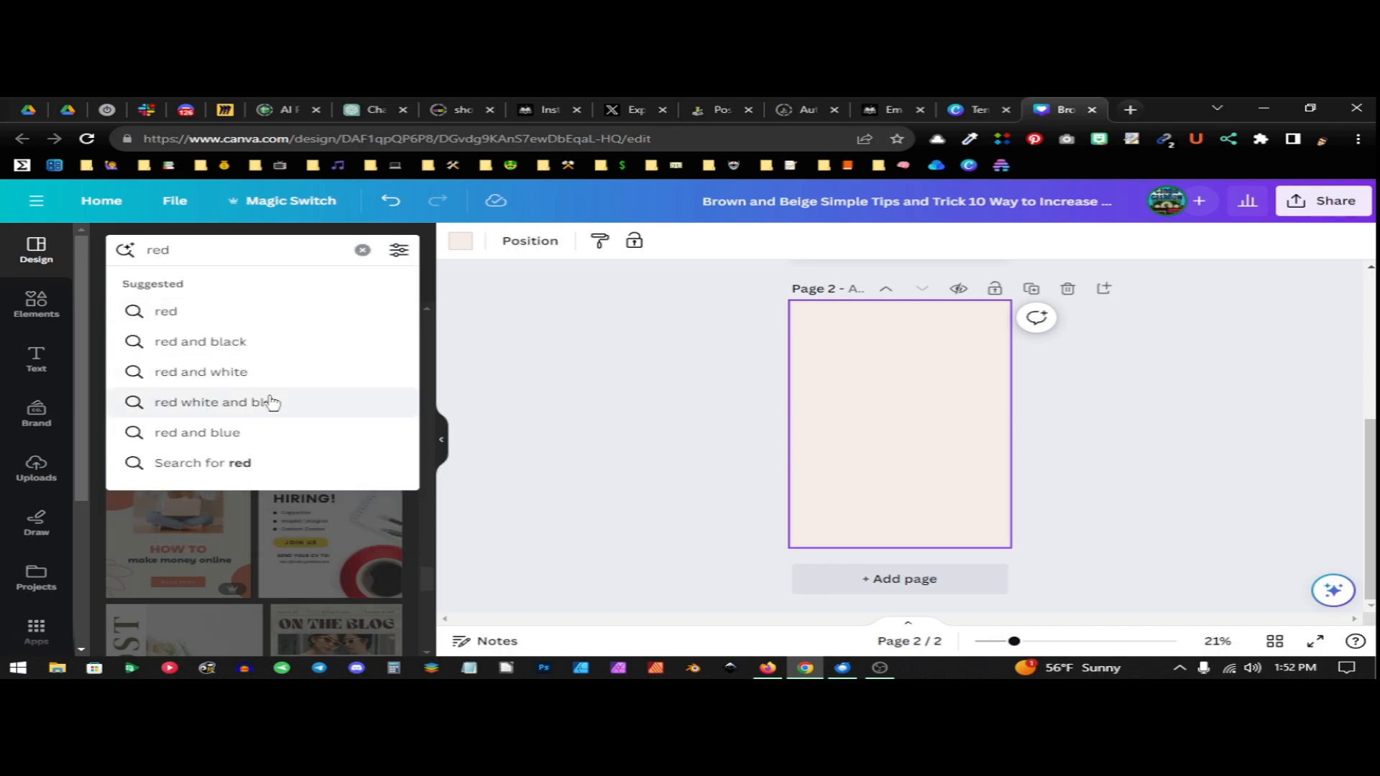
{"action": "key", "text": "Return"}
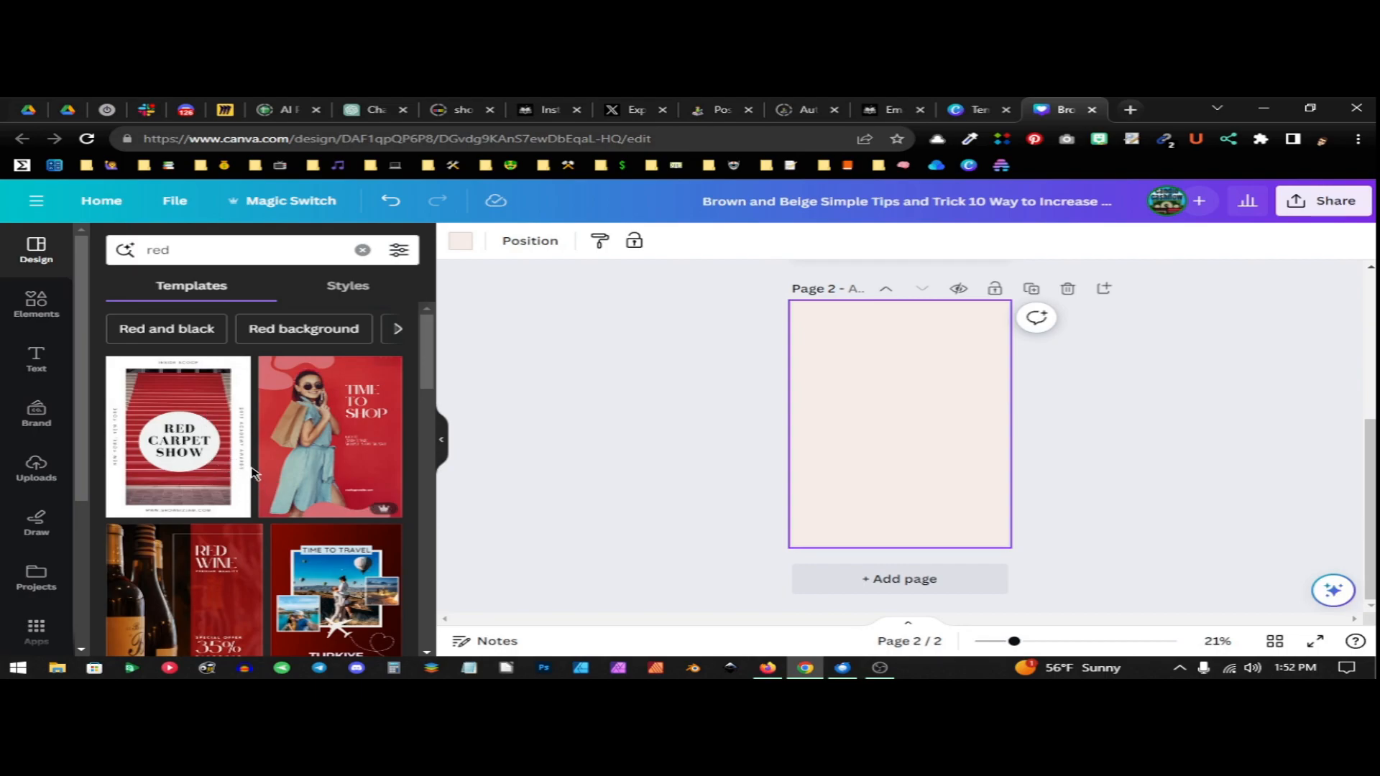
{"action": "scroll", "coordinate": [281, 476], "scroll_direction": "down", "scroll_amount": 3}
{"action": "scroll", "coordinate": [279, 484], "scroll_direction": "down", "scroll_amount": 6}
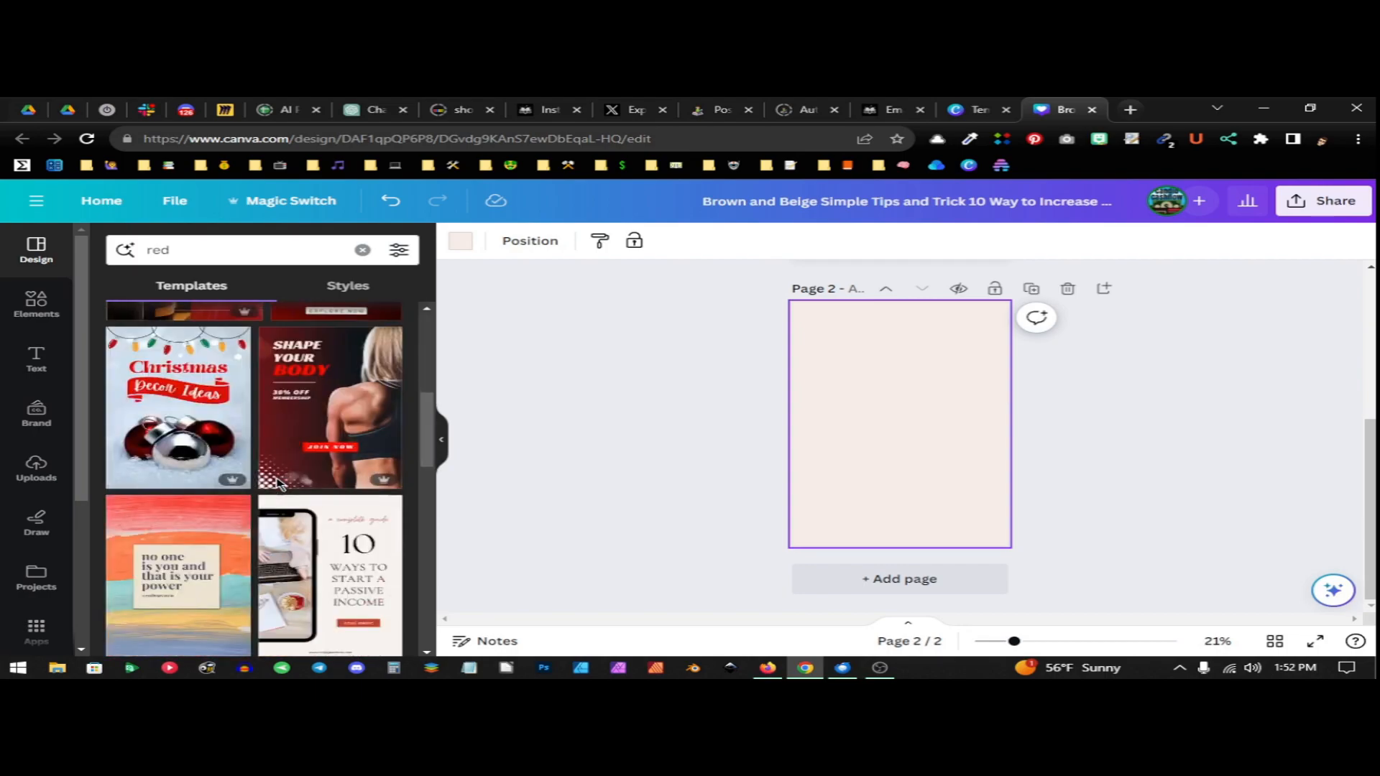
{"action": "scroll", "coordinate": [256, 441], "scroll_direction": "down", "scroll_amount": 6}
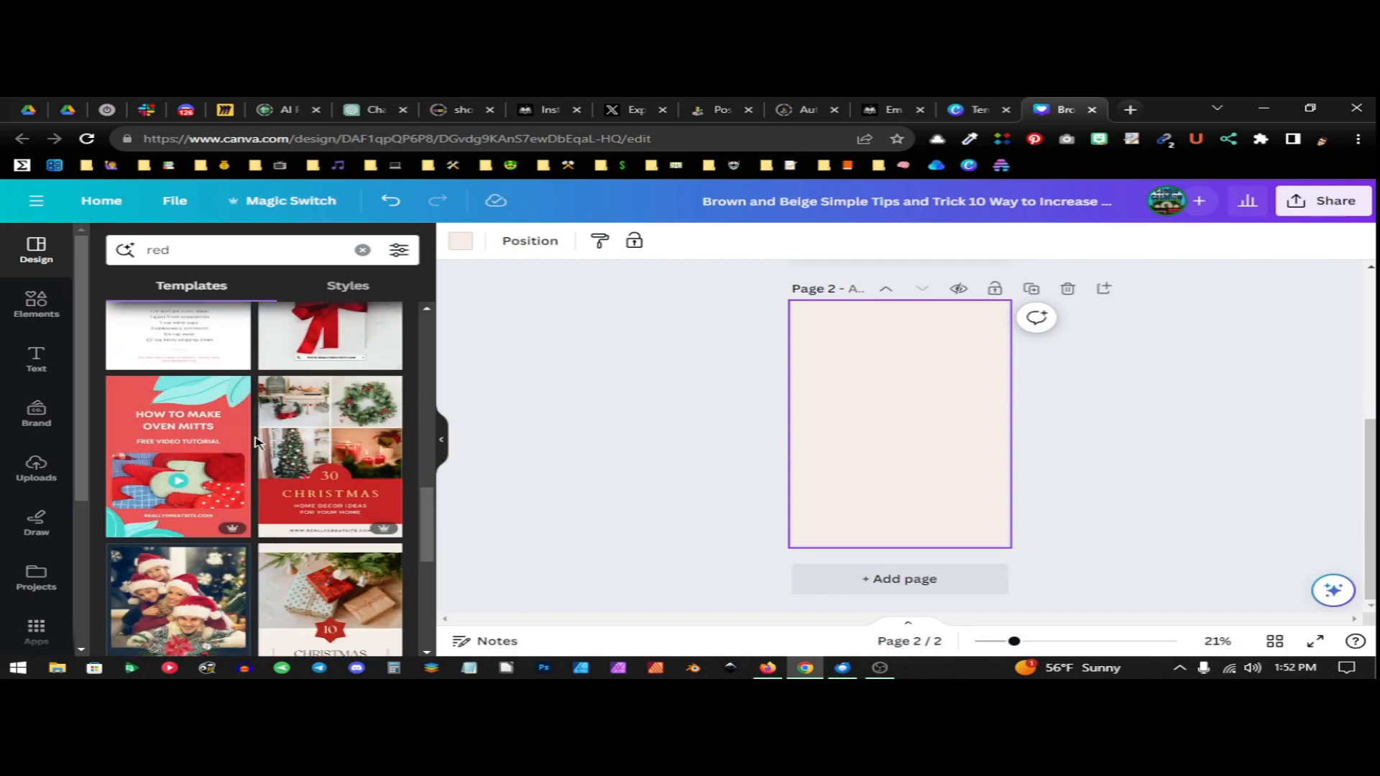
{"action": "scroll", "coordinate": [267, 491], "scroll_direction": "down", "scroll_amount": 6}
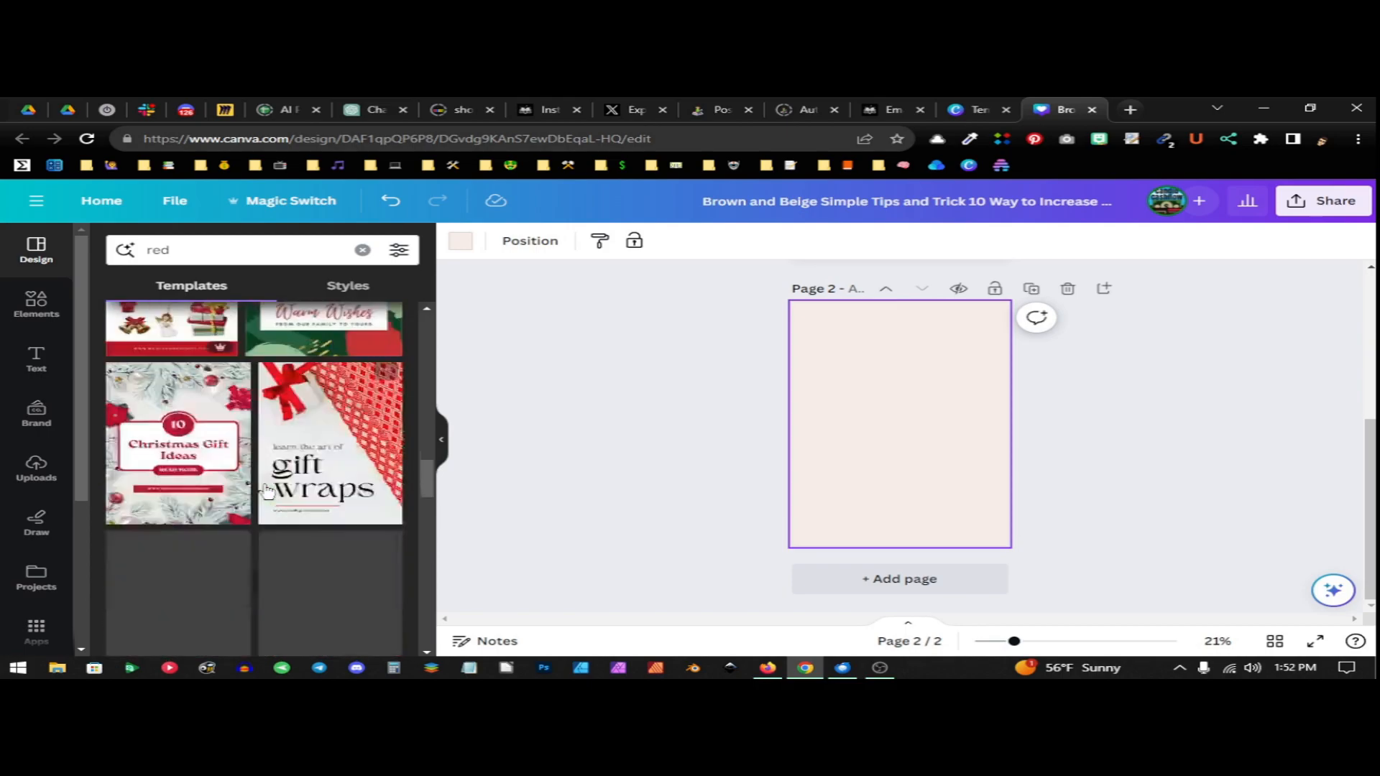
{"action": "scroll", "coordinate": [270, 489], "scroll_direction": "down", "scroll_amount": 1}
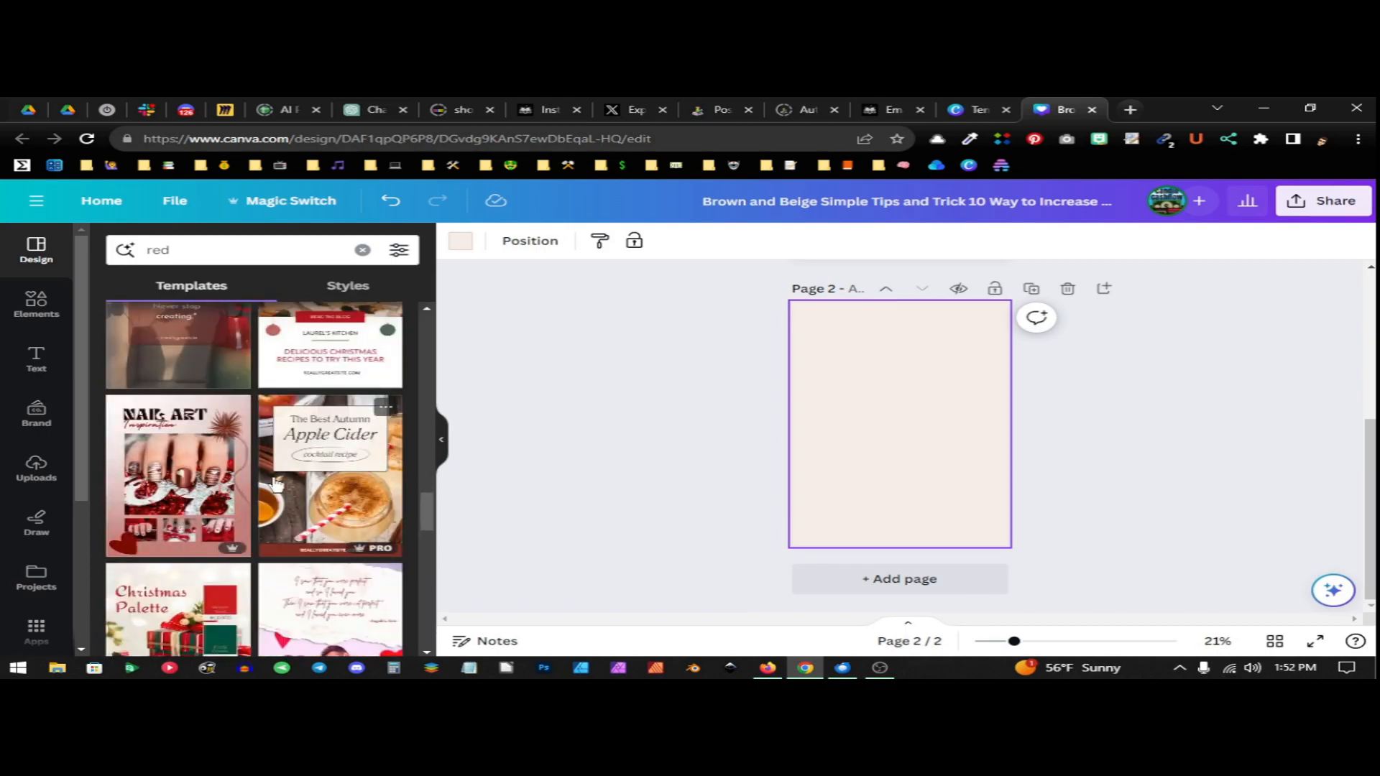
{"action": "scroll", "coordinate": [288, 496], "scroll_direction": "down", "scroll_amount": 2}
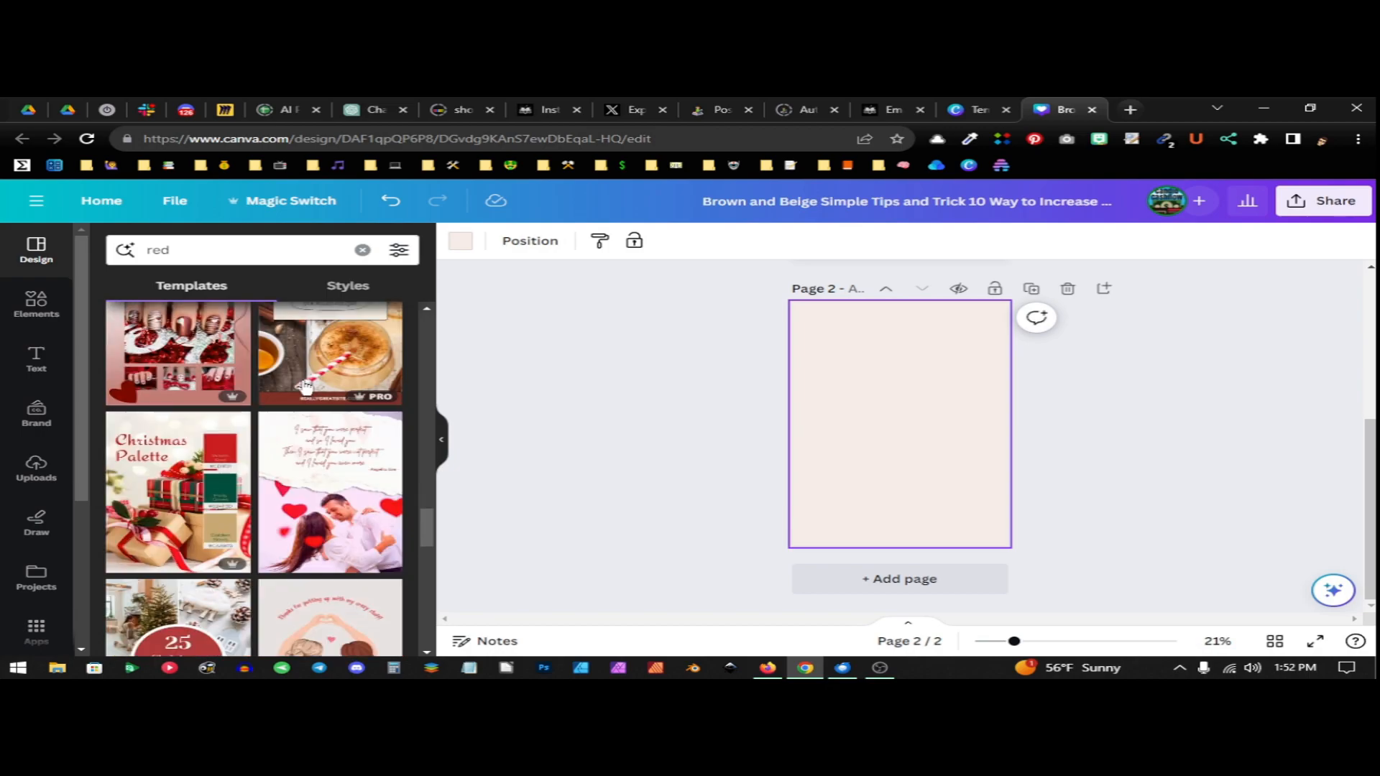
{"action": "scroll", "coordinate": [323, 468], "scroll_direction": "down", "scroll_amount": 3}
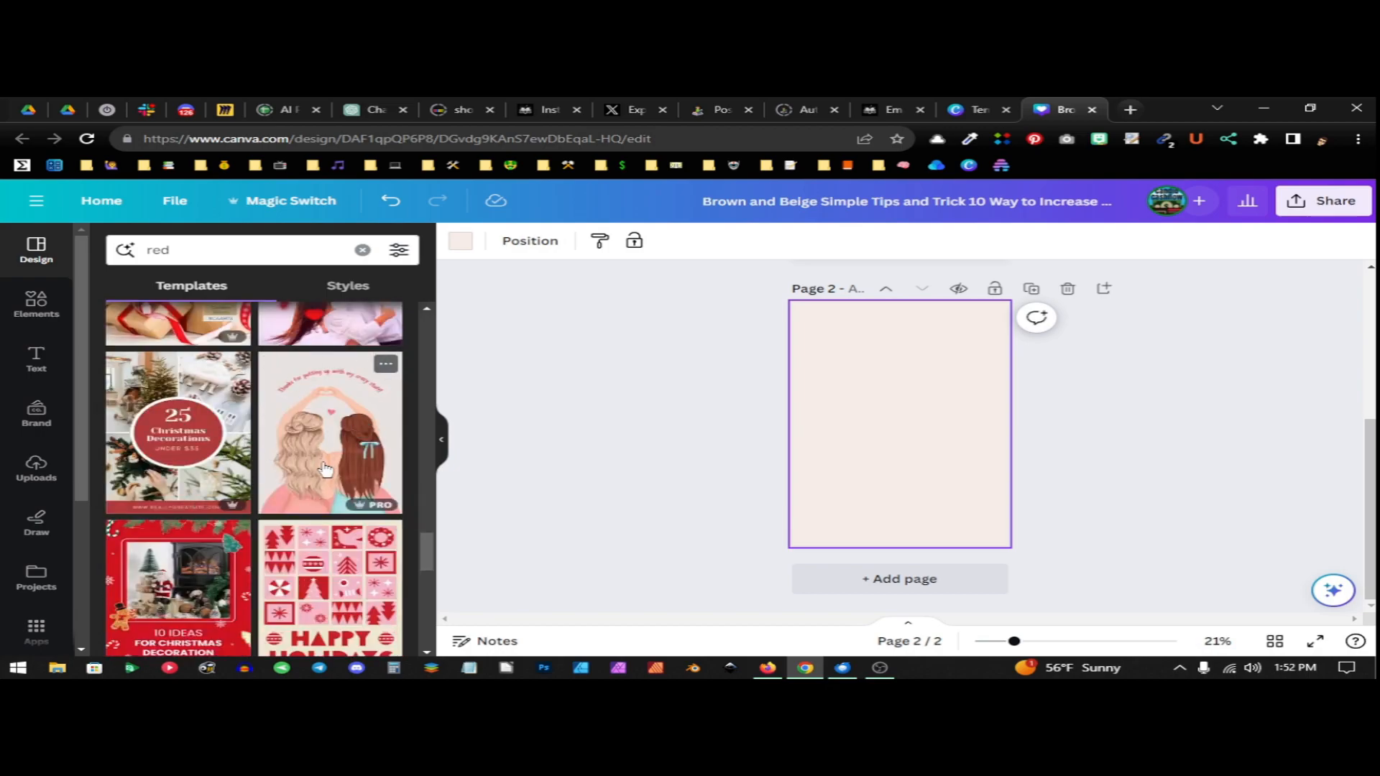
{"action": "scroll", "coordinate": [325, 460], "scroll_direction": "down", "scroll_amount": 1}
{"action": "scroll", "coordinate": [324, 460], "scroll_direction": "down", "scroll_amount": 3}
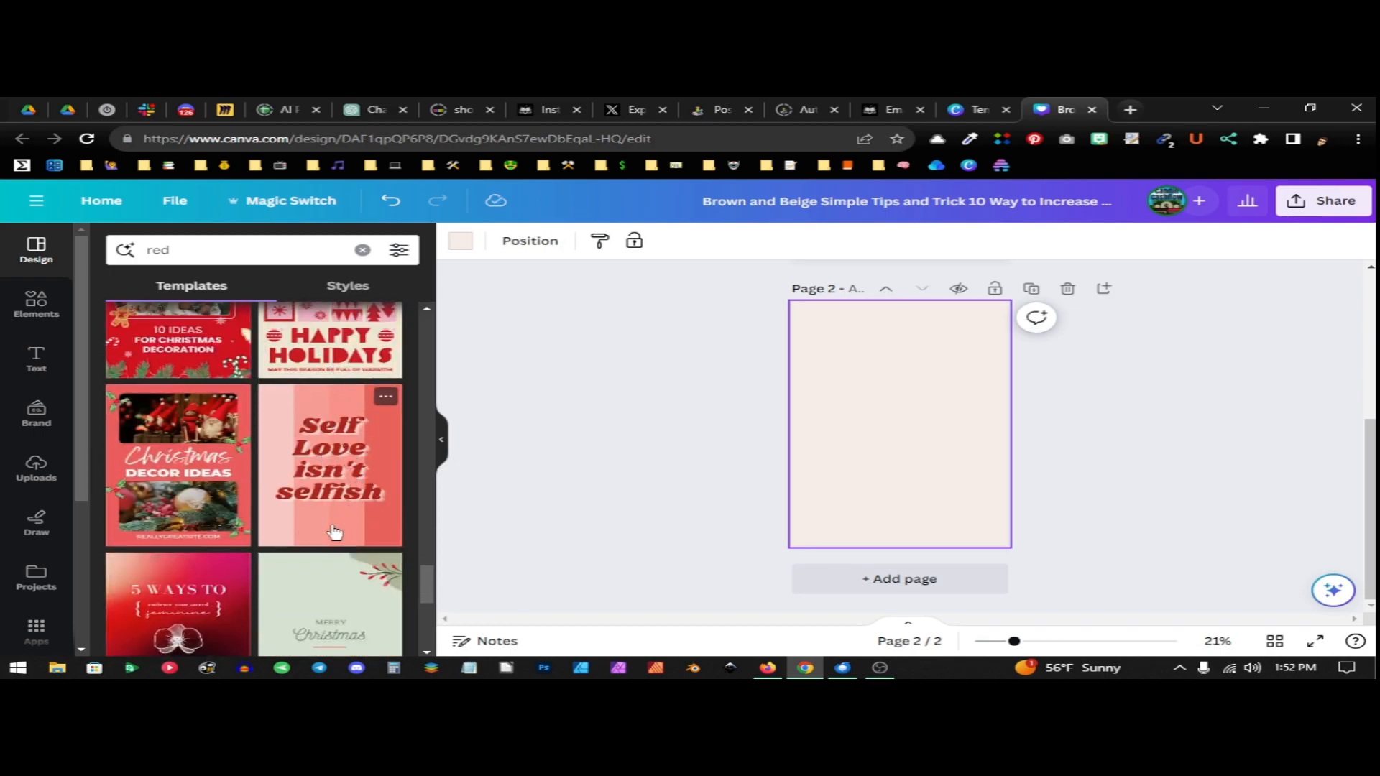
{"action": "scroll", "coordinate": [336, 513], "scroll_direction": "down", "scroll_amount": 1}
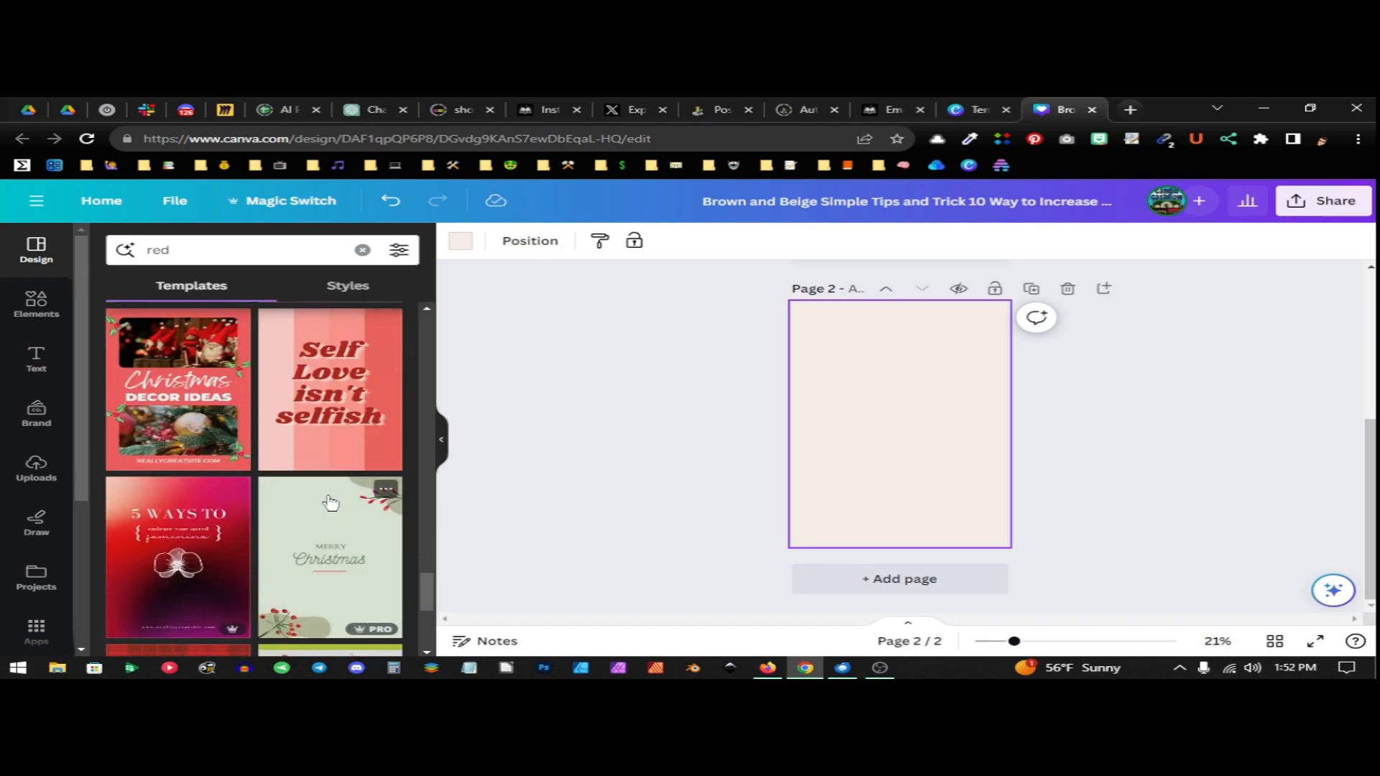
{"action": "left_click", "coordinate": [326, 434]}
Replace the quote text on page 2 with "How To Create Pinterest Pins Fast"
{"action": "left_click", "coordinate": [956, 464]}
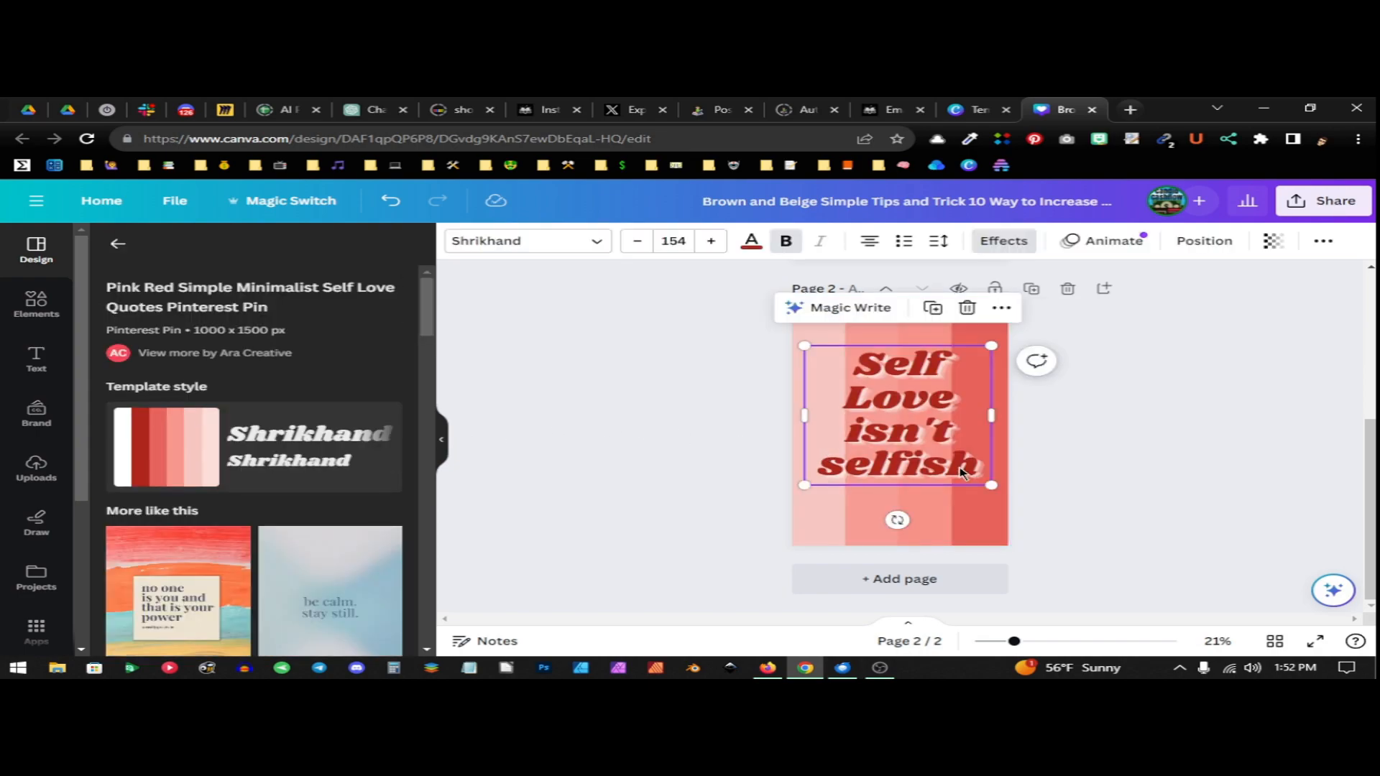
{"action": "double_click", "coordinate": [955, 464]}
{"action": "left_click", "coordinate": [956, 464]}
{"action": "left_click_drag", "start_coordinate": [981, 466], "coordinate": [834, 368]}
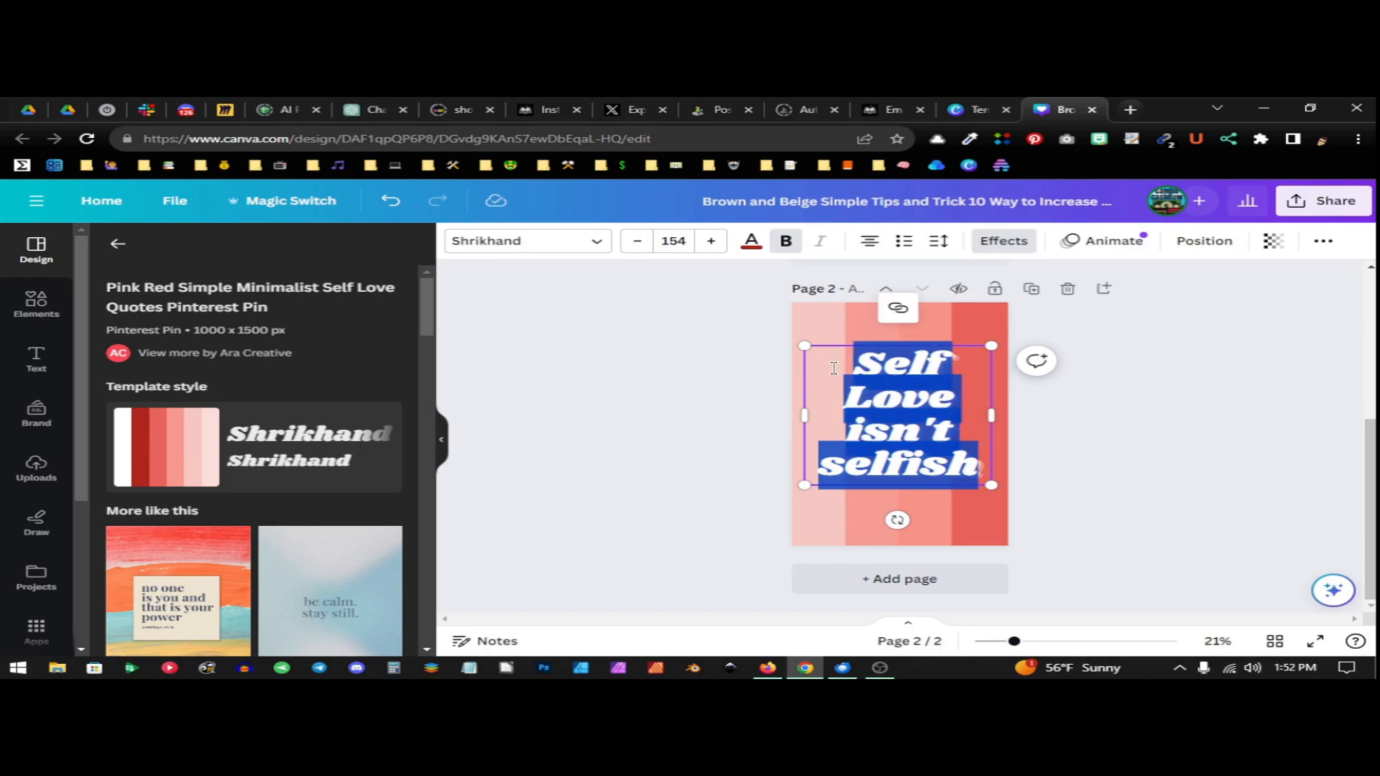
{"action": "type", "text": "How To "}
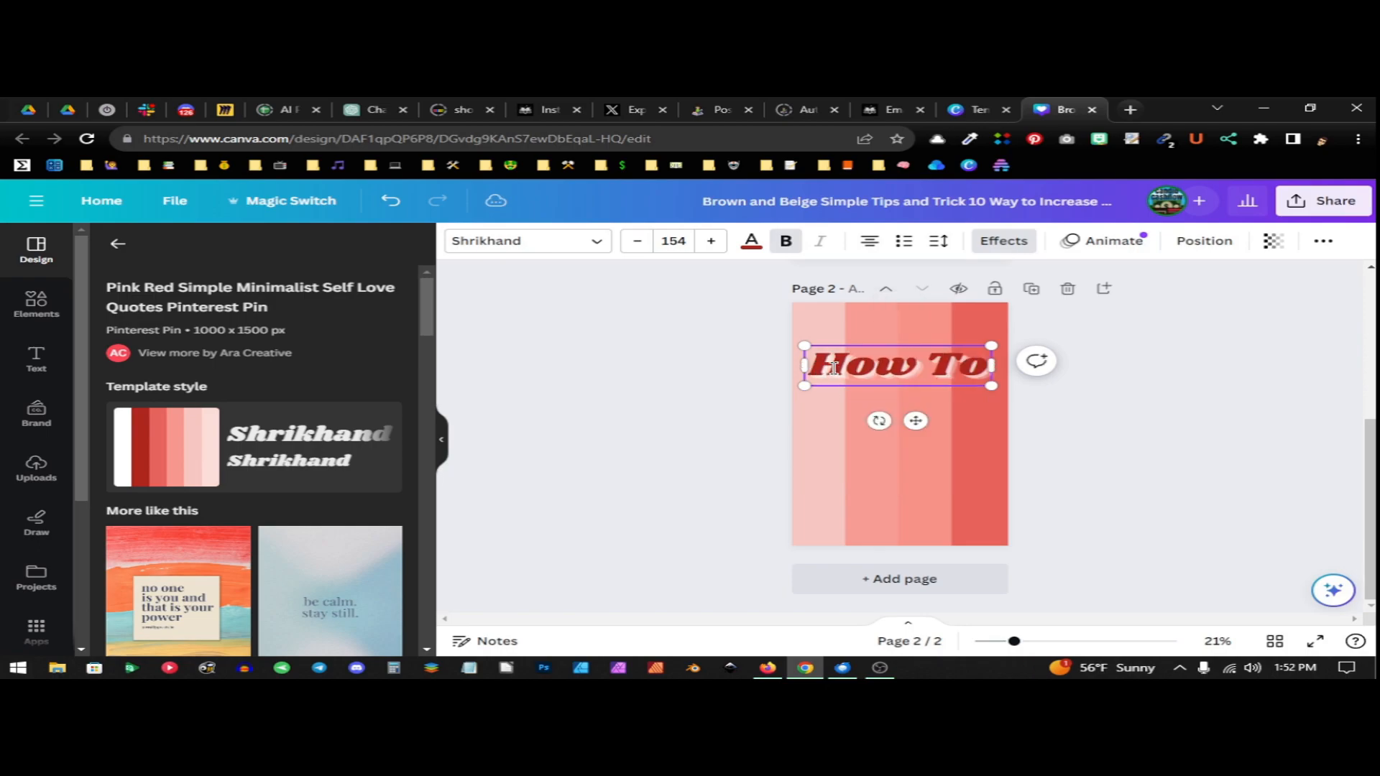
{"action": "type", "text": "Create"}
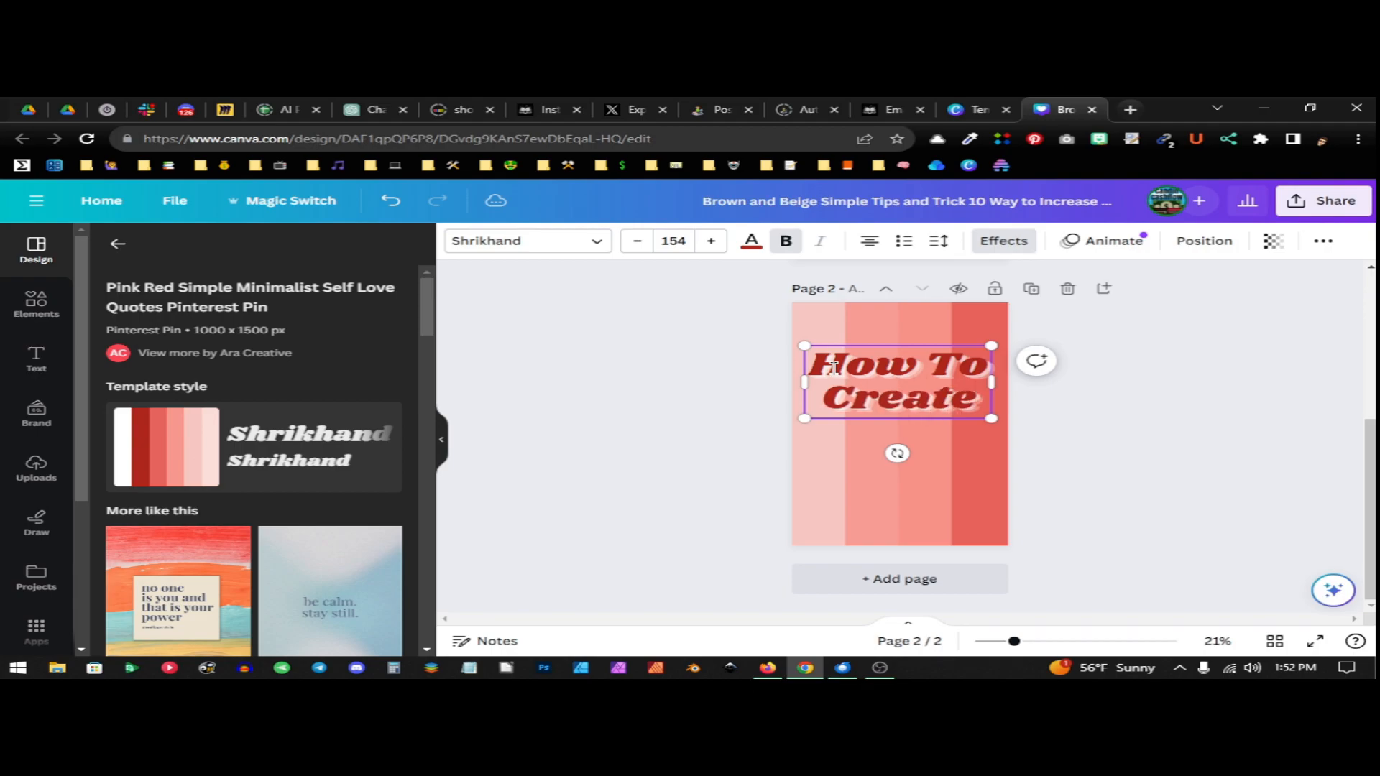
{"action": "key", "text": "Return"}
{"action": "type", "text": "A"}
{"action": "key", "text": "BackSpace"}
{"action": "type", "text": "Pinter"}
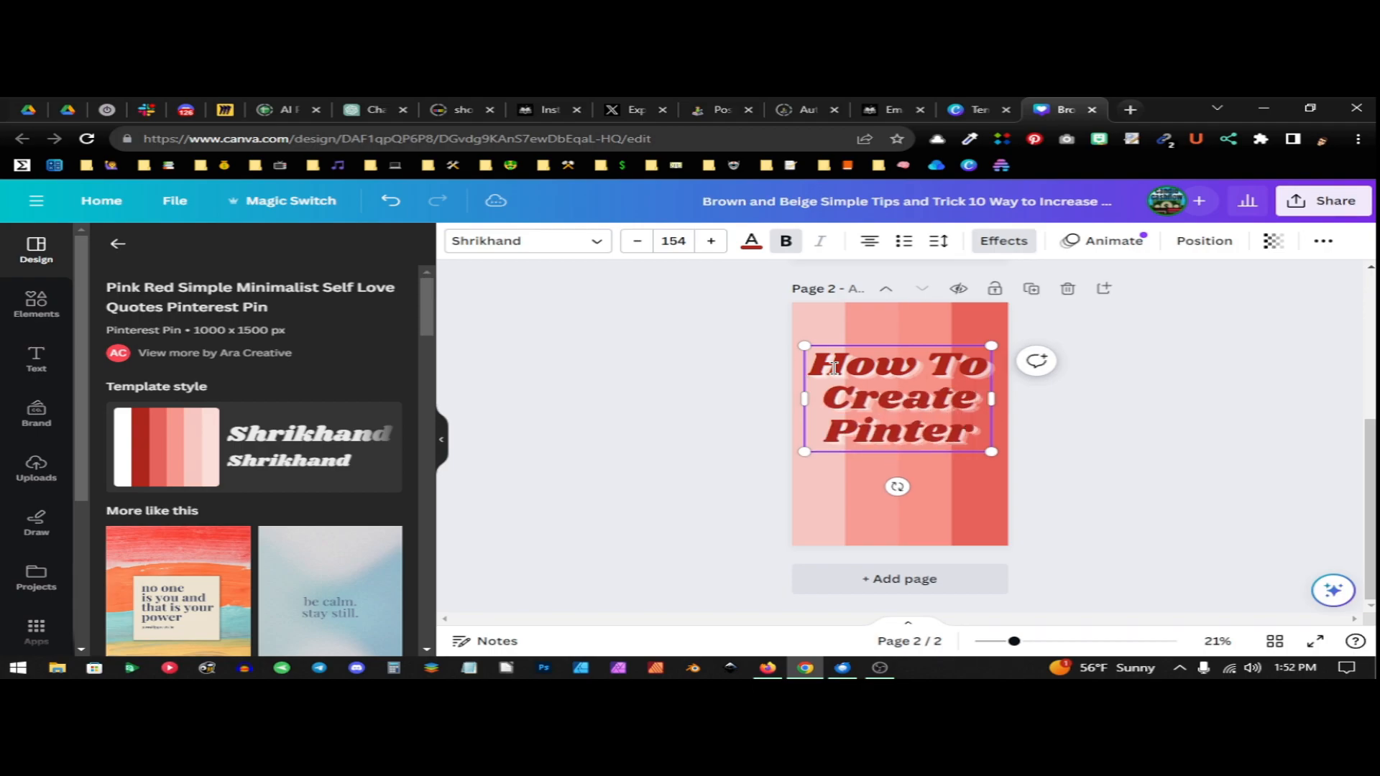
{"action": "type", "text": "est"}
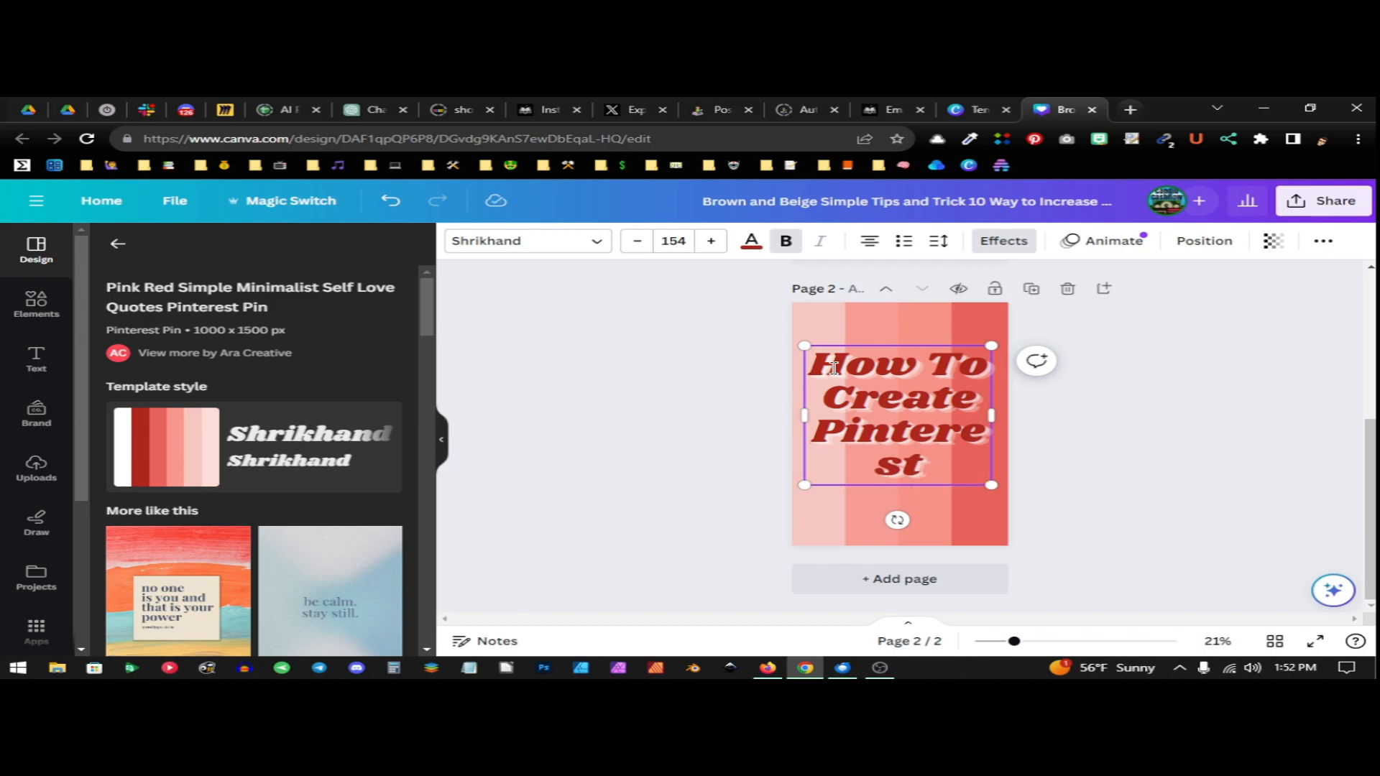
{"action": "type", "text": " pins"}
{"action": "key", "text": "BackSpace"}
{"action": "key", "text": "BackSpace"}
{"action": "key", "text": "BackSpace"}
{"action": "key", "text": "BackSpace"}
{"action": "key", "text": "BackSpace"}
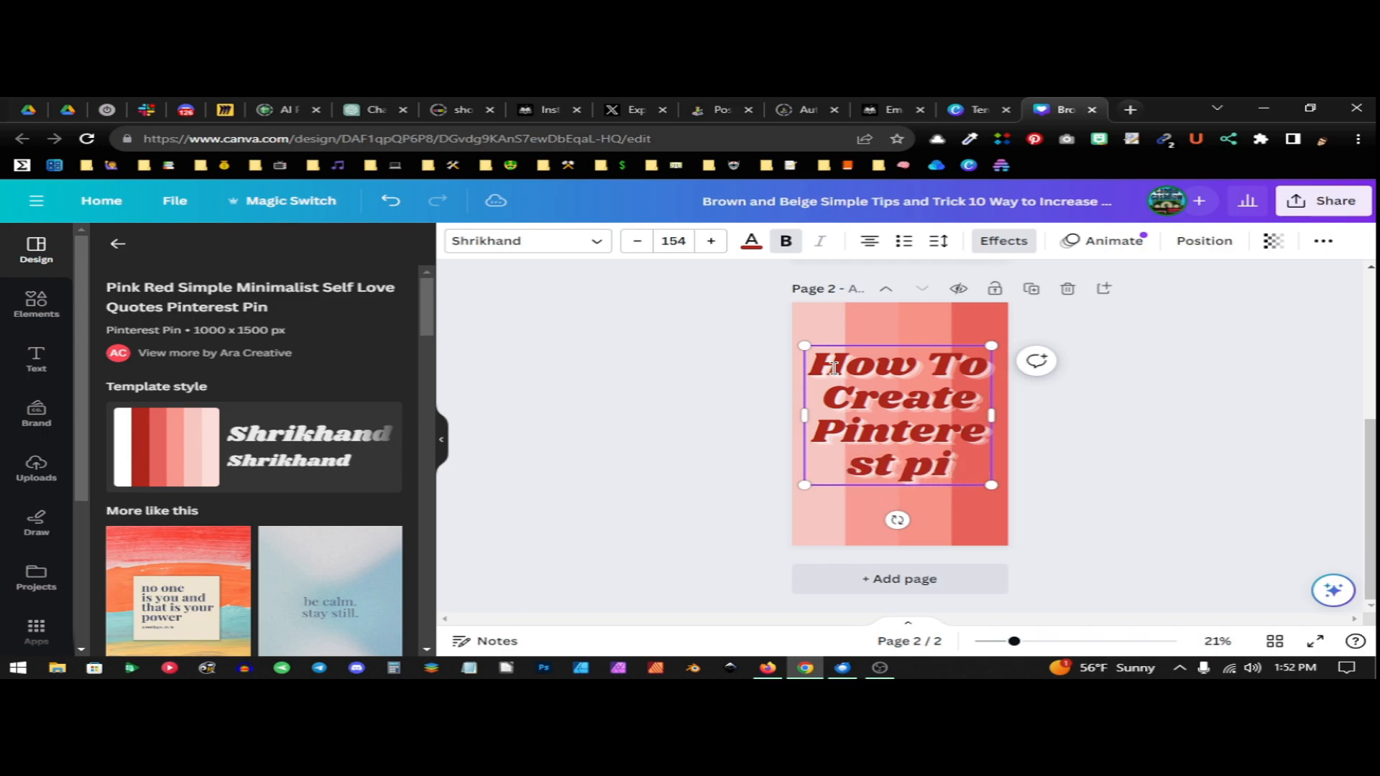
{"action": "type", "text": "Pins Fast"}
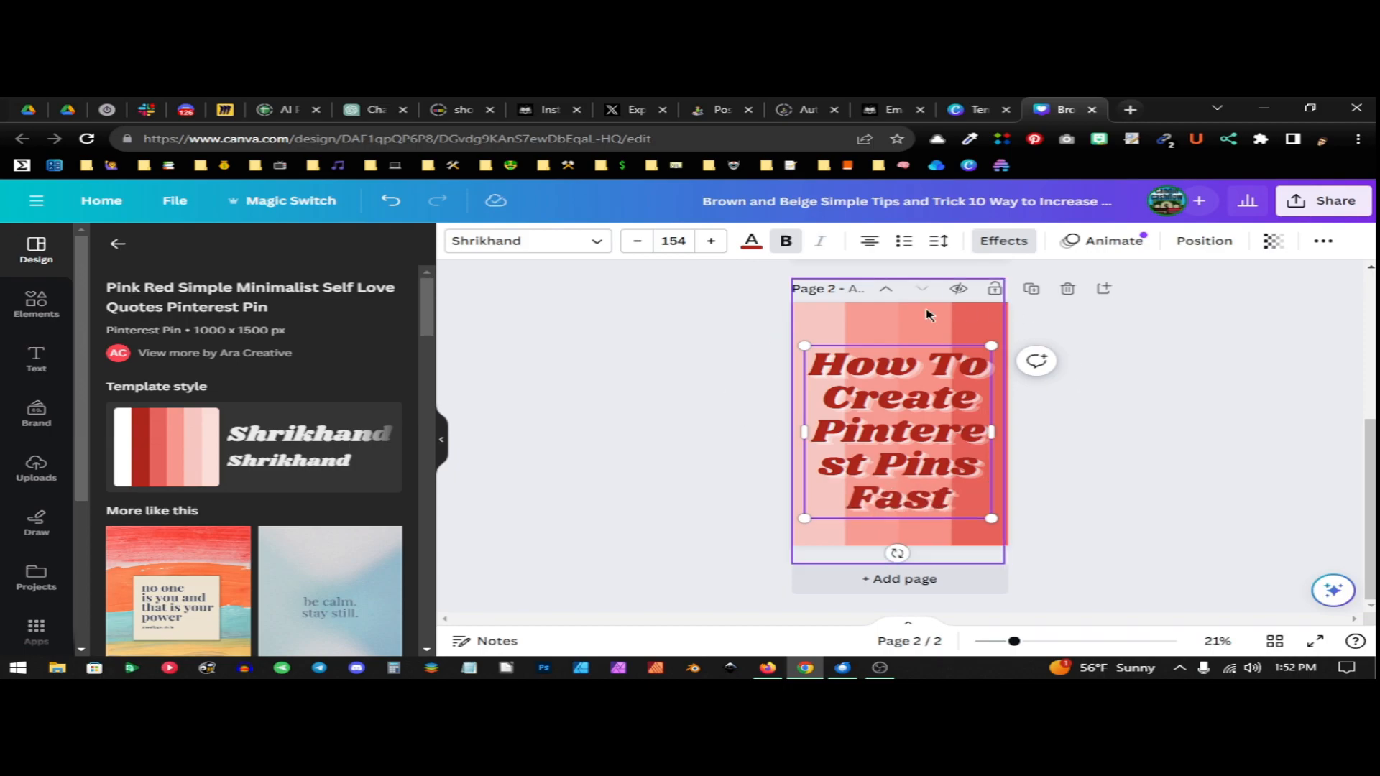
Reduce the font size of the page 2 heading to 147
{"action": "left_click", "coordinate": [638, 242]}
{"action": "left_click", "coordinate": [638, 242]}
{"action": "left_click", "coordinate": [638, 241]}
{"action": "left_click", "coordinate": [638, 242]}
{"action": "left_click", "coordinate": [637, 241]}
{"action": "left_click", "coordinate": [638, 241]}
{"action": "left_click", "coordinate": [640, 245]}
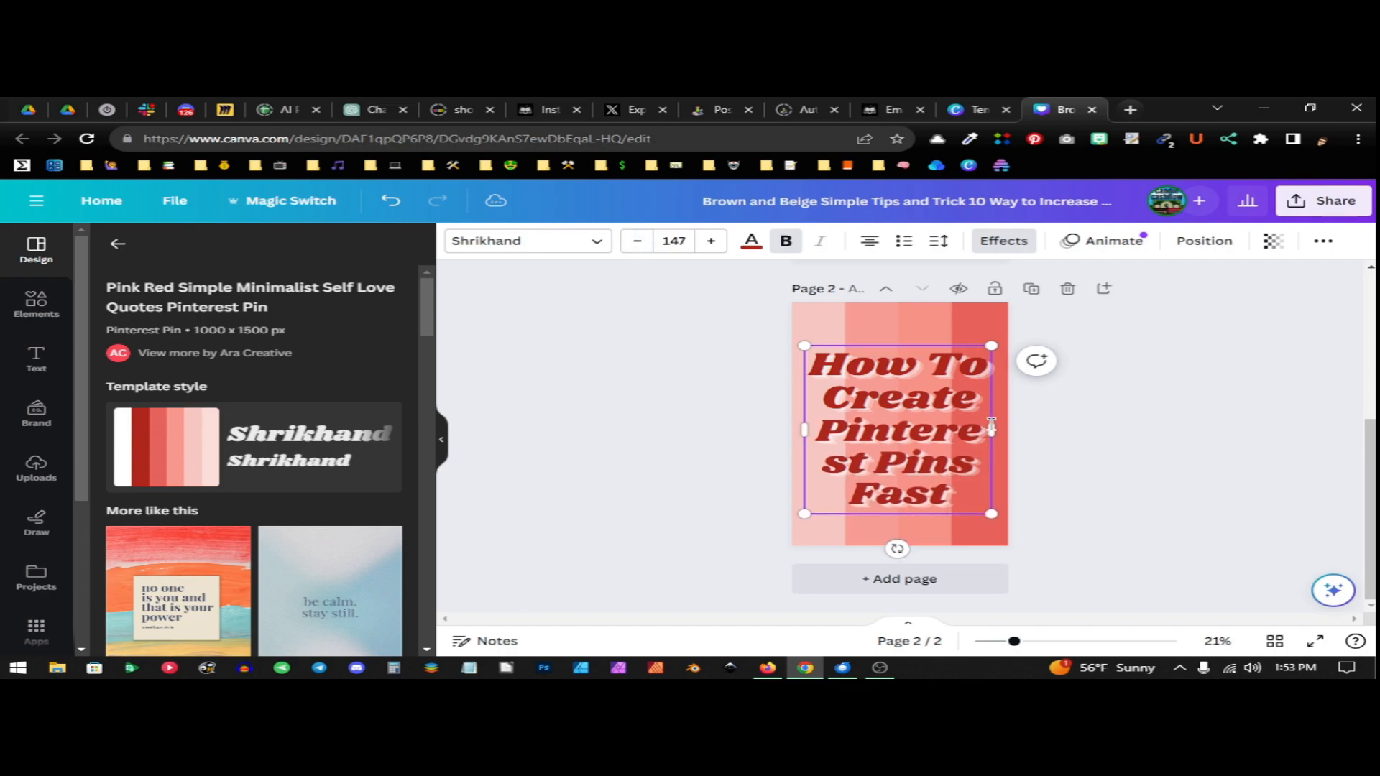
Reduce the font size of the "Pinterest Pins Fast" part of the page 2 heading to 130
{"action": "left_click", "coordinate": [637, 248]}
{"action": "left_click", "coordinate": [636, 246]}
{"action": "left_click", "coordinate": [636, 246]}
{"action": "left_click", "coordinate": [637, 246]}
{"action": "left_click", "coordinate": [636, 246]}
{"action": "left_click", "coordinate": [636, 246]}
{"action": "left_click", "coordinate": [636, 245]}
{"action": "left_click", "coordinate": [636, 246]}
{"action": "left_click", "coordinate": [636, 246]}
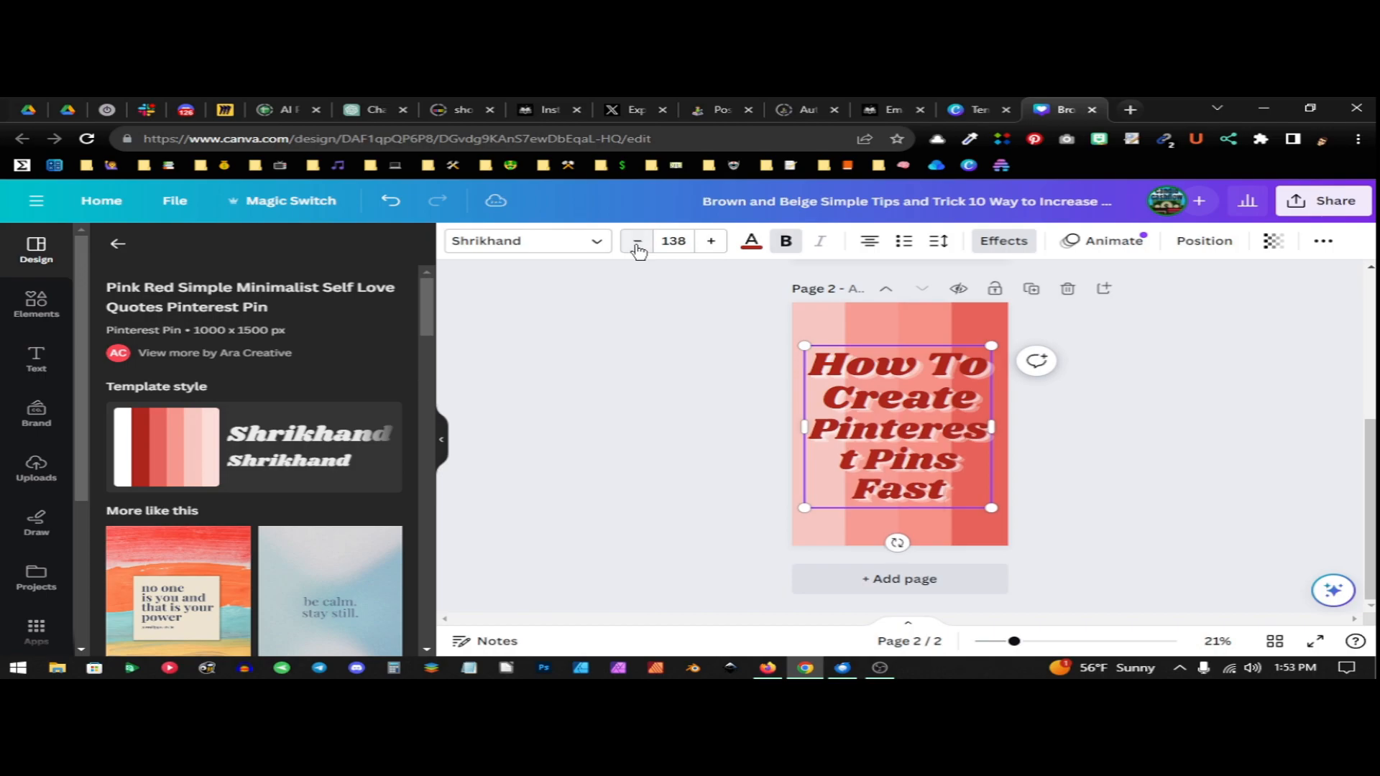
{"action": "left_click", "coordinate": [637, 246]}
{"action": "left_click", "coordinate": [638, 245]}
{"action": "left_click", "coordinate": [637, 246]}
{"action": "left_click", "coordinate": [637, 245]}
{"action": "left_click", "coordinate": [638, 246]}
{"action": "left_click", "coordinate": [637, 246]}
{"action": "left_click", "coordinate": [638, 246]}
{"action": "left_click", "coordinate": [638, 246]}
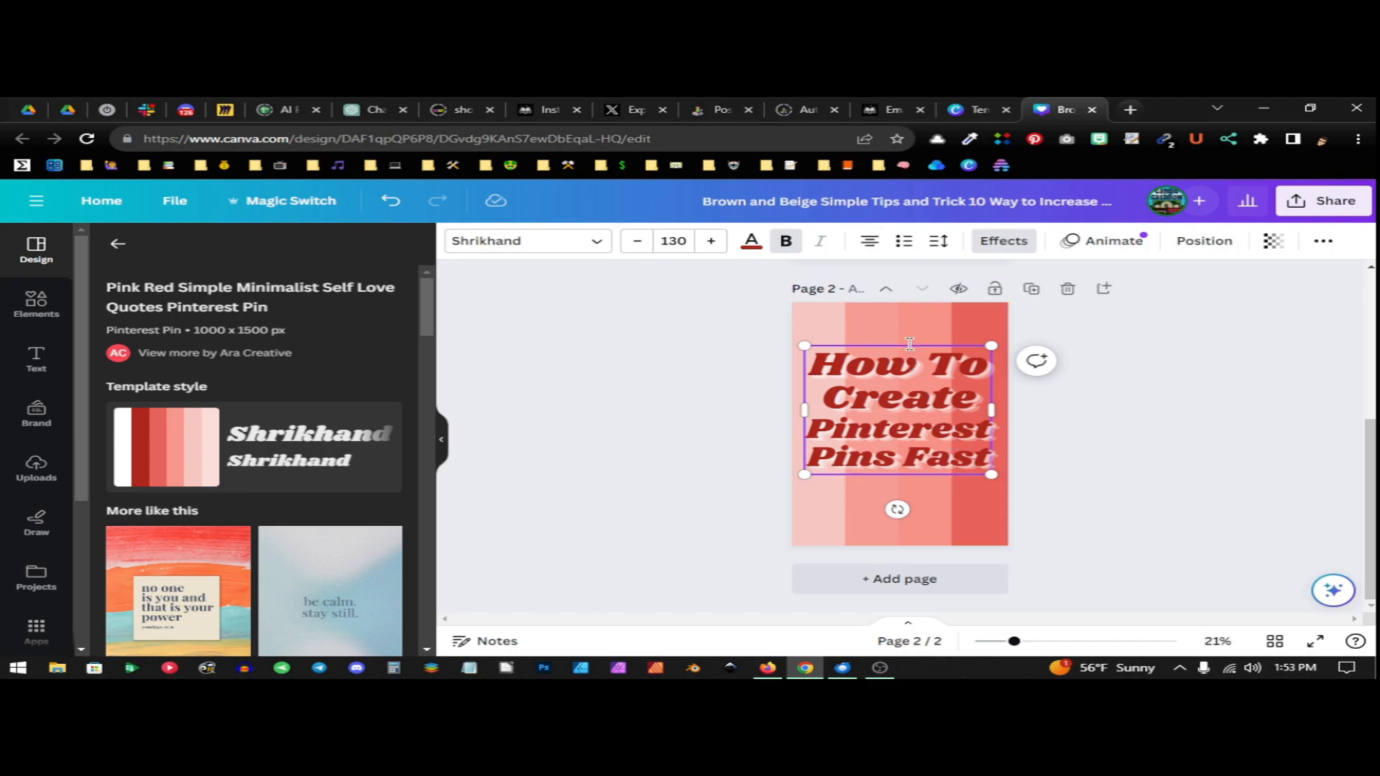
Move the page 2 heading down so it sits centred horizontally and vertically on the pin
{"action": "left_click", "coordinate": [941, 512]}
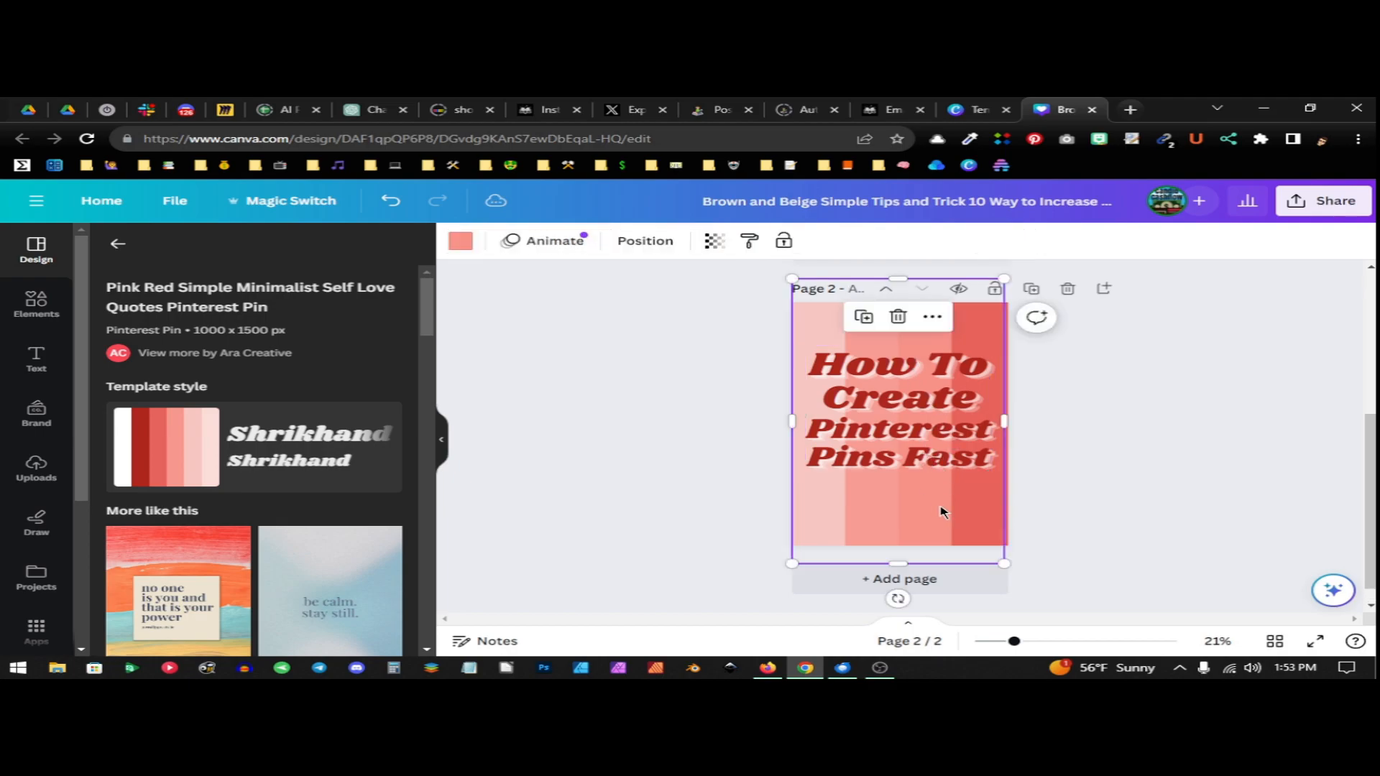
{"action": "left_click", "coordinate": [912, 464]}
{"action": "left_click_drag", "start_coordinate": [912, 464], "coordinate": [912, 462]}
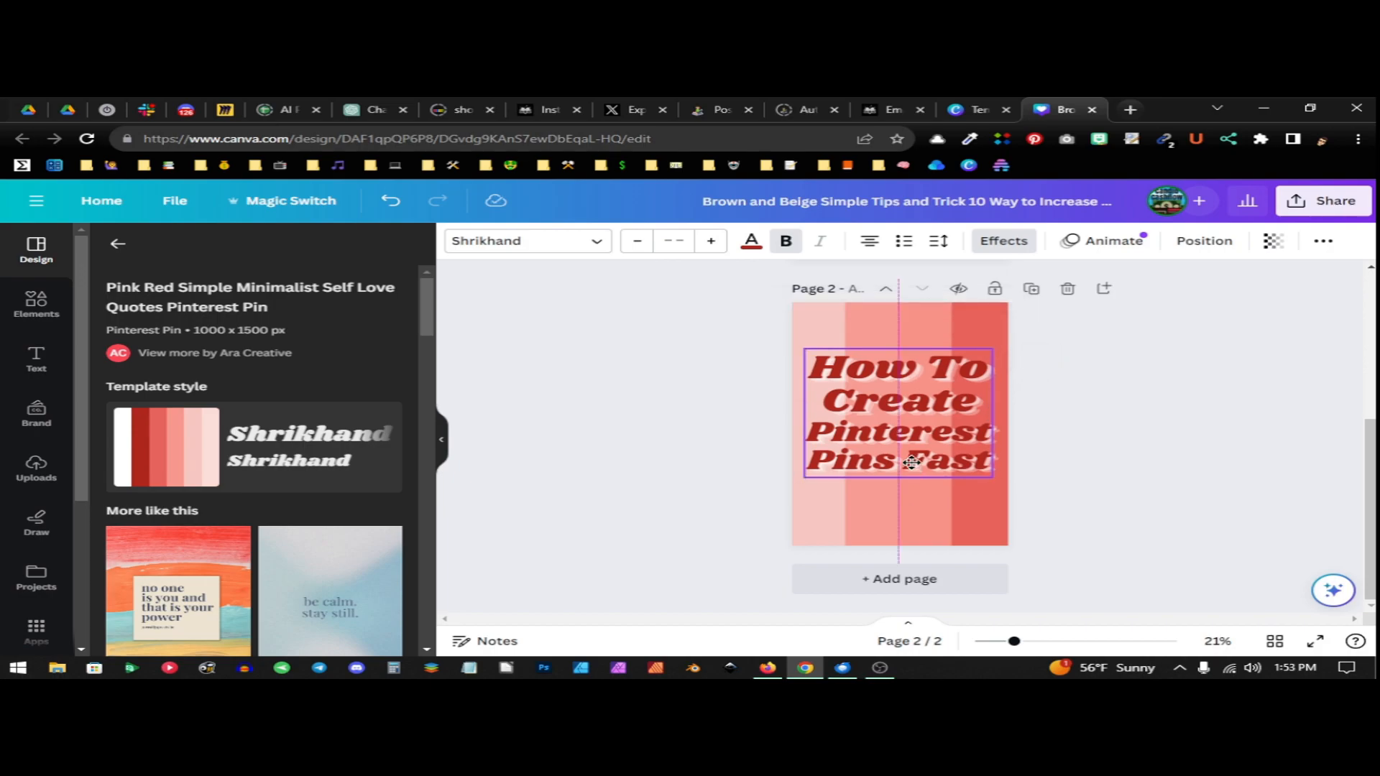
{"action": "left_click_drag", "start_coordinate": [912, 463], "coordinate": [911, 466]}
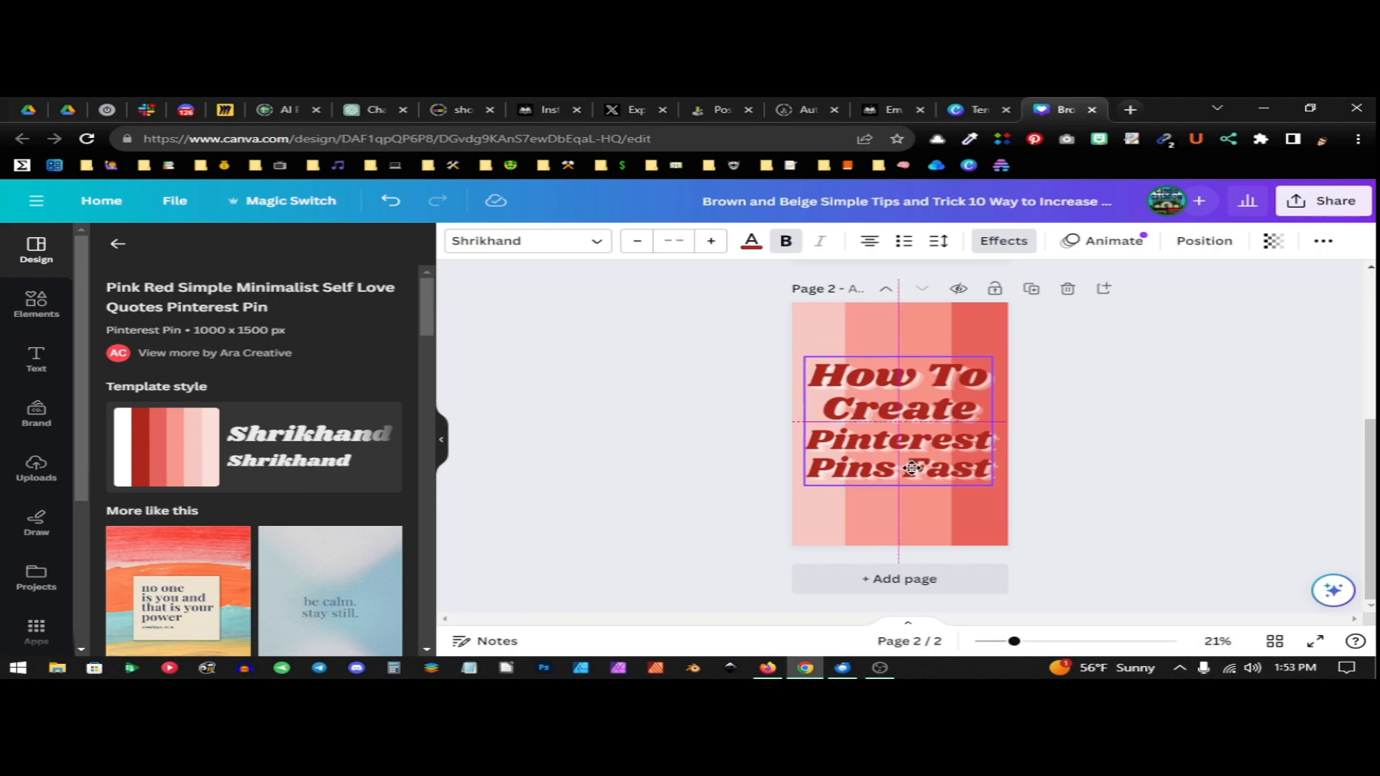
{"action": "left_click_drag", "start_coordinate": [911, 468], "coordinate": [911, 468]}
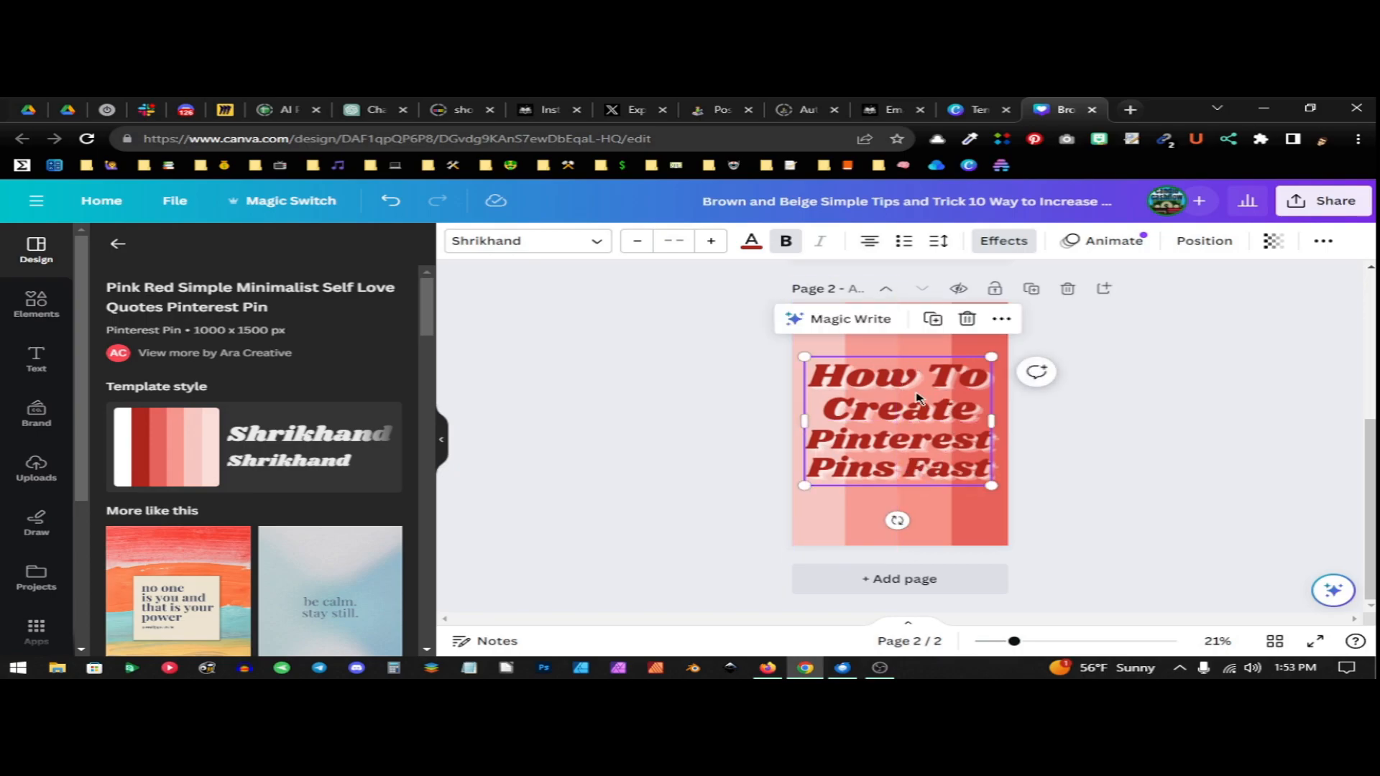
{"action": "left_click", "coordinate": [938, 519]}
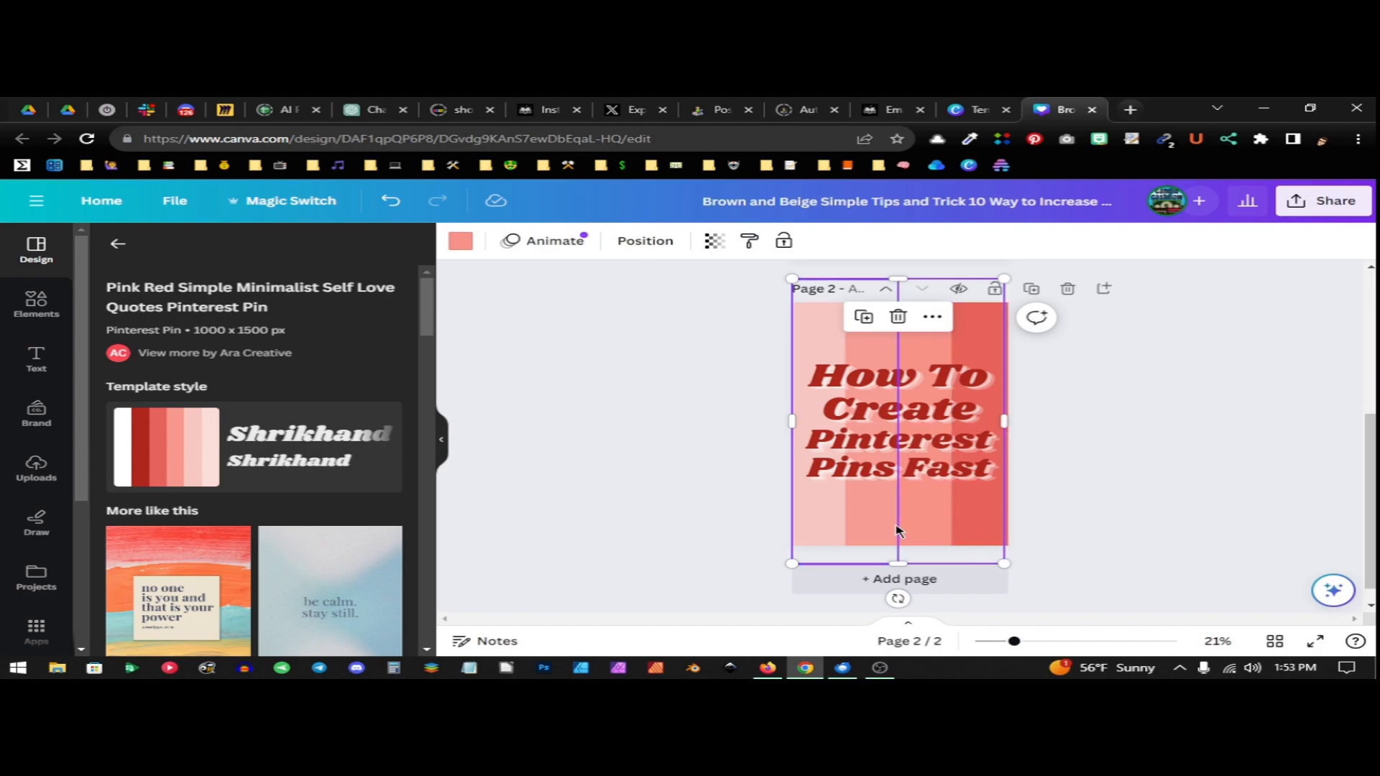
Add a body text reading "HeyYoAva.com" to page 2 and place it centred below the heading
{"action": "left_click", "coordinate": [33, 356]}
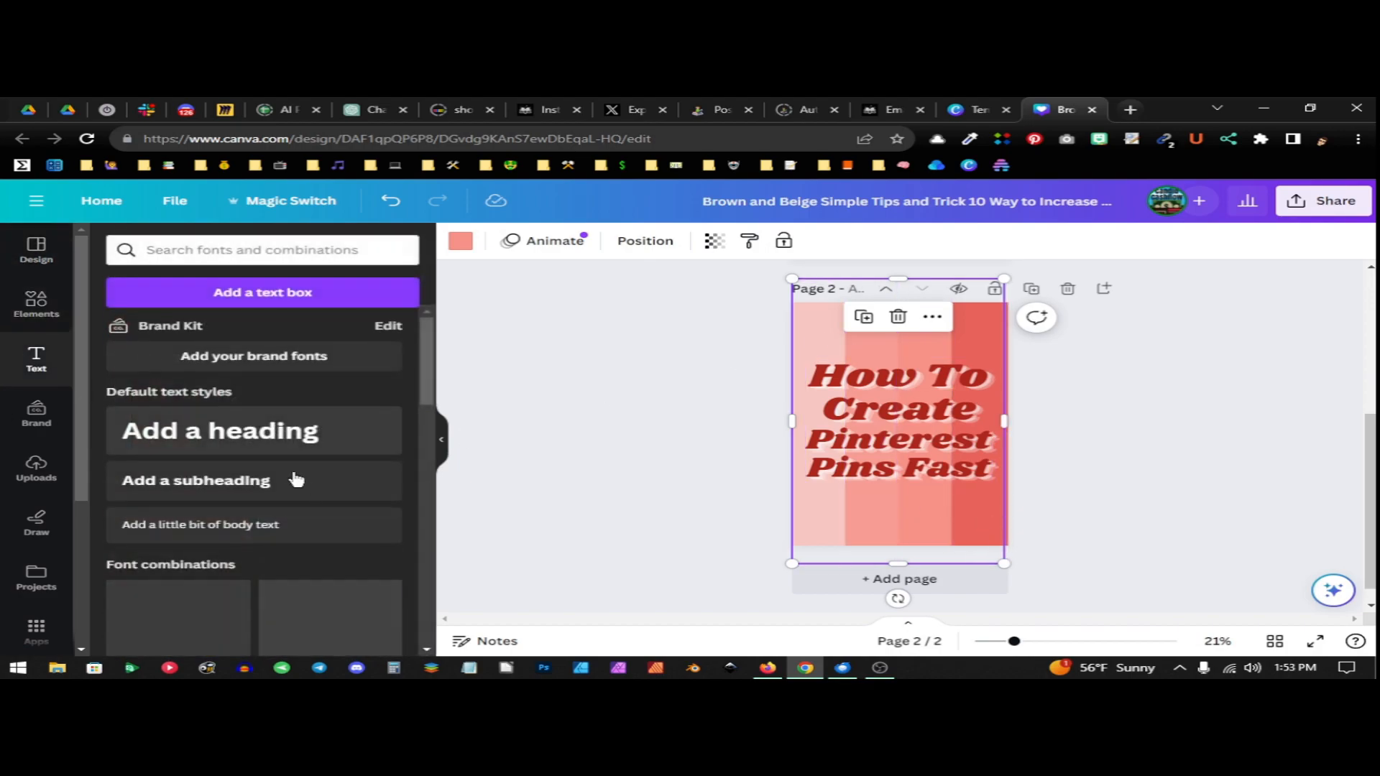
{"action": "left_click", "coordinate": [216, 525]}
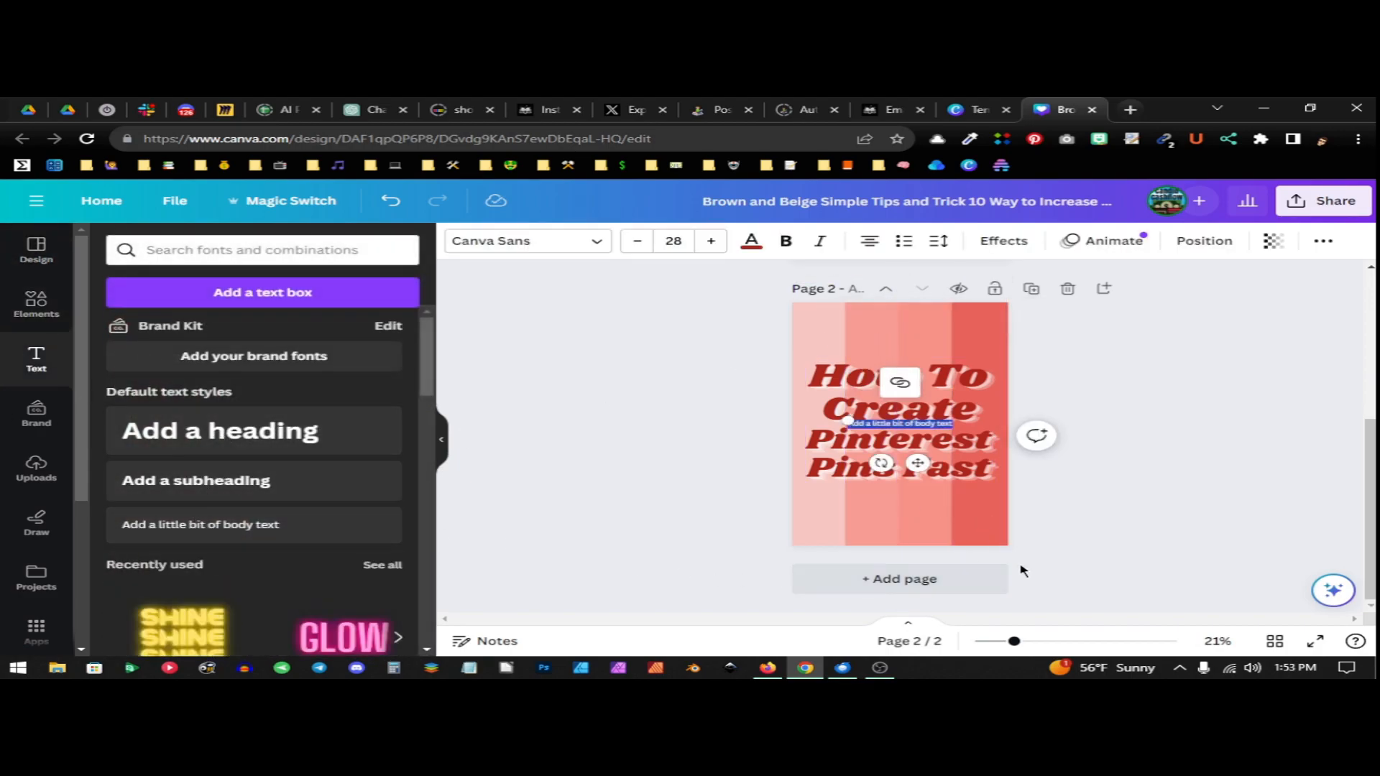
{"action": "key", "text": "BackSpace"}
{"action": "type", "text": "www.thva.com"}
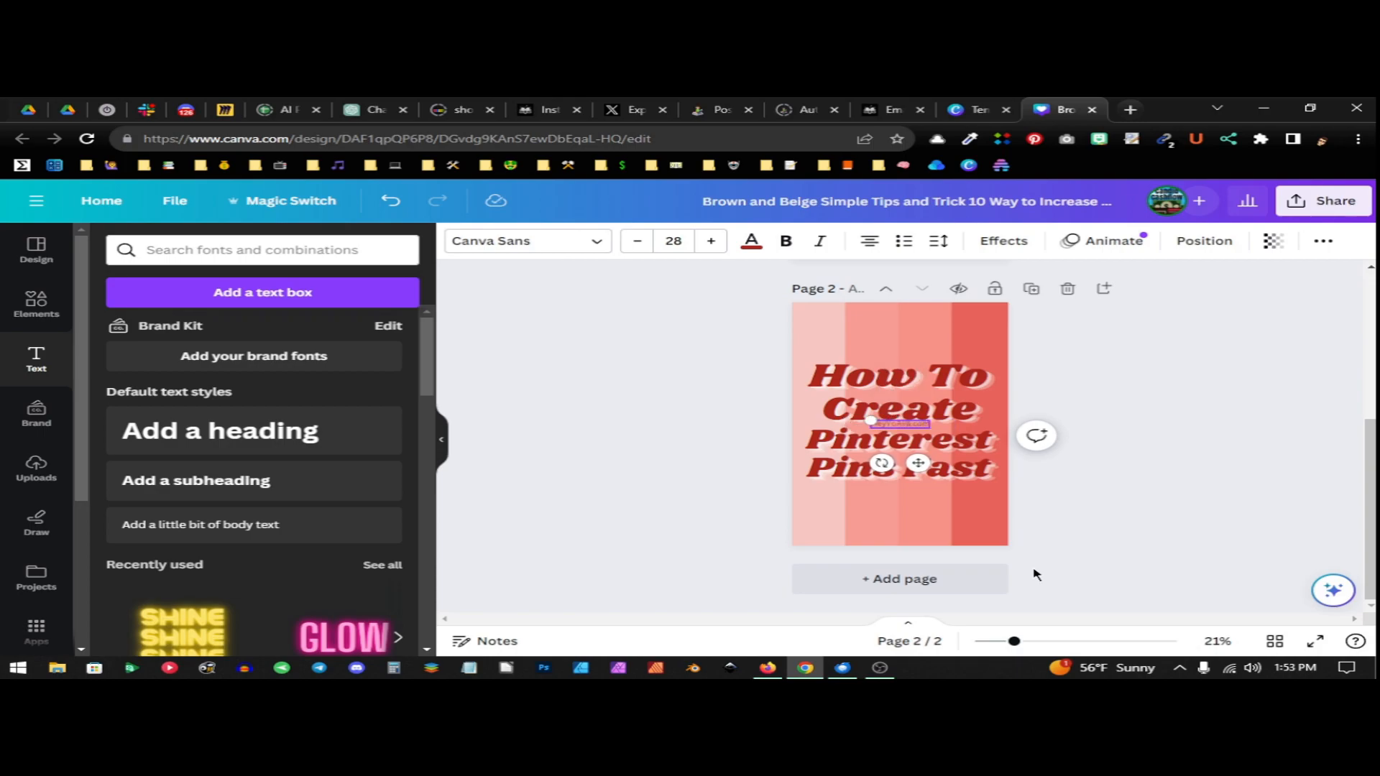
{"action": "left_click_drag", "start_coordinate": [918, 463], "coordinate": [920, 557]}
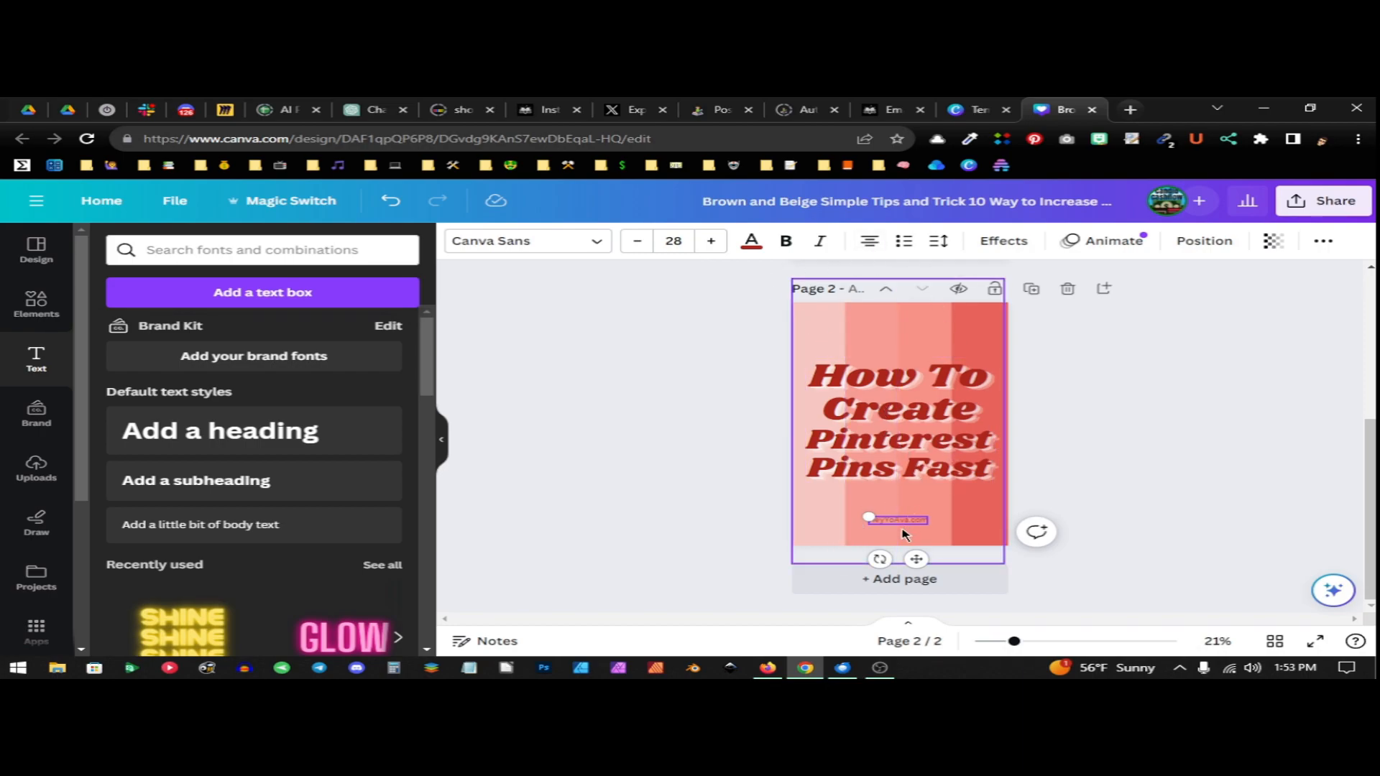
Change the colour of the website text on page 2 to white
{"action": "left_click", "coordinate": [754, 245]}
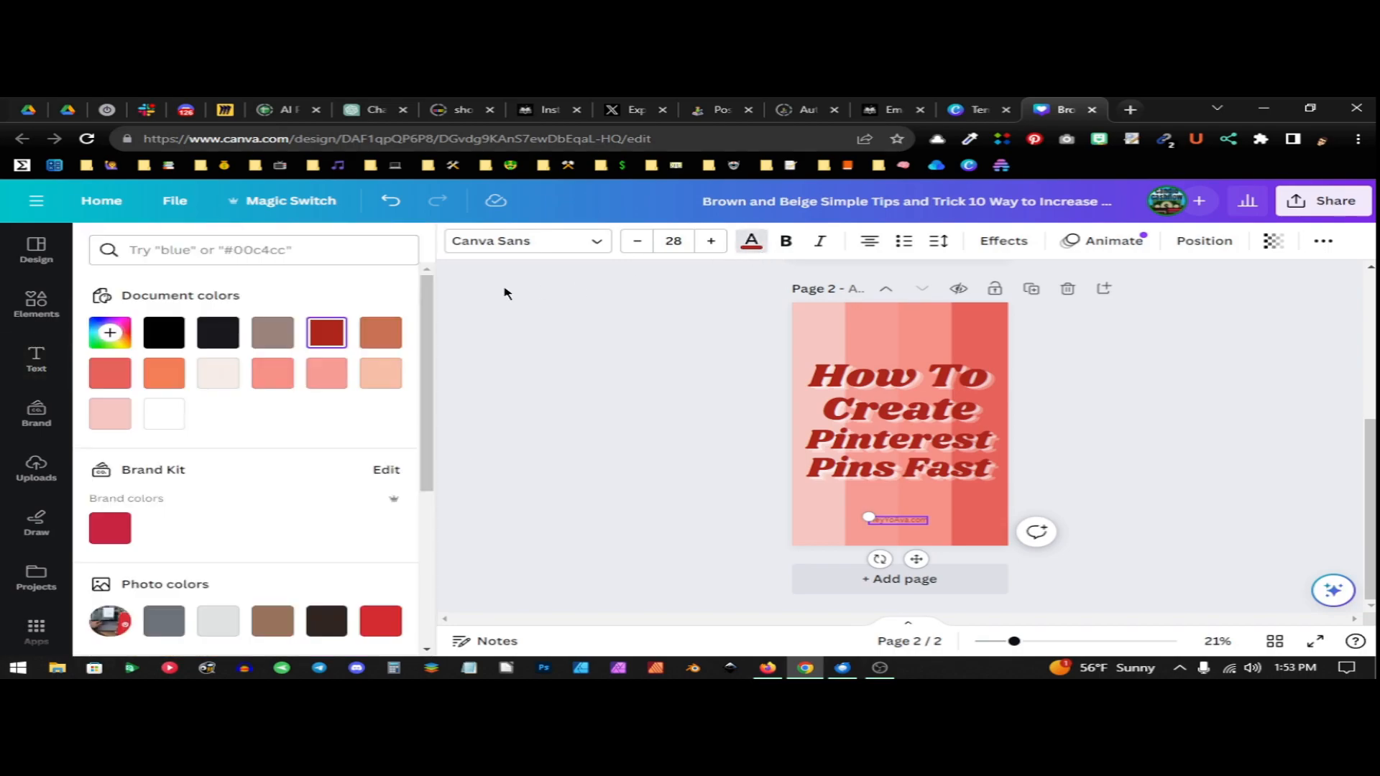
{"action": "left_click", "coordinate": [173, 414]}
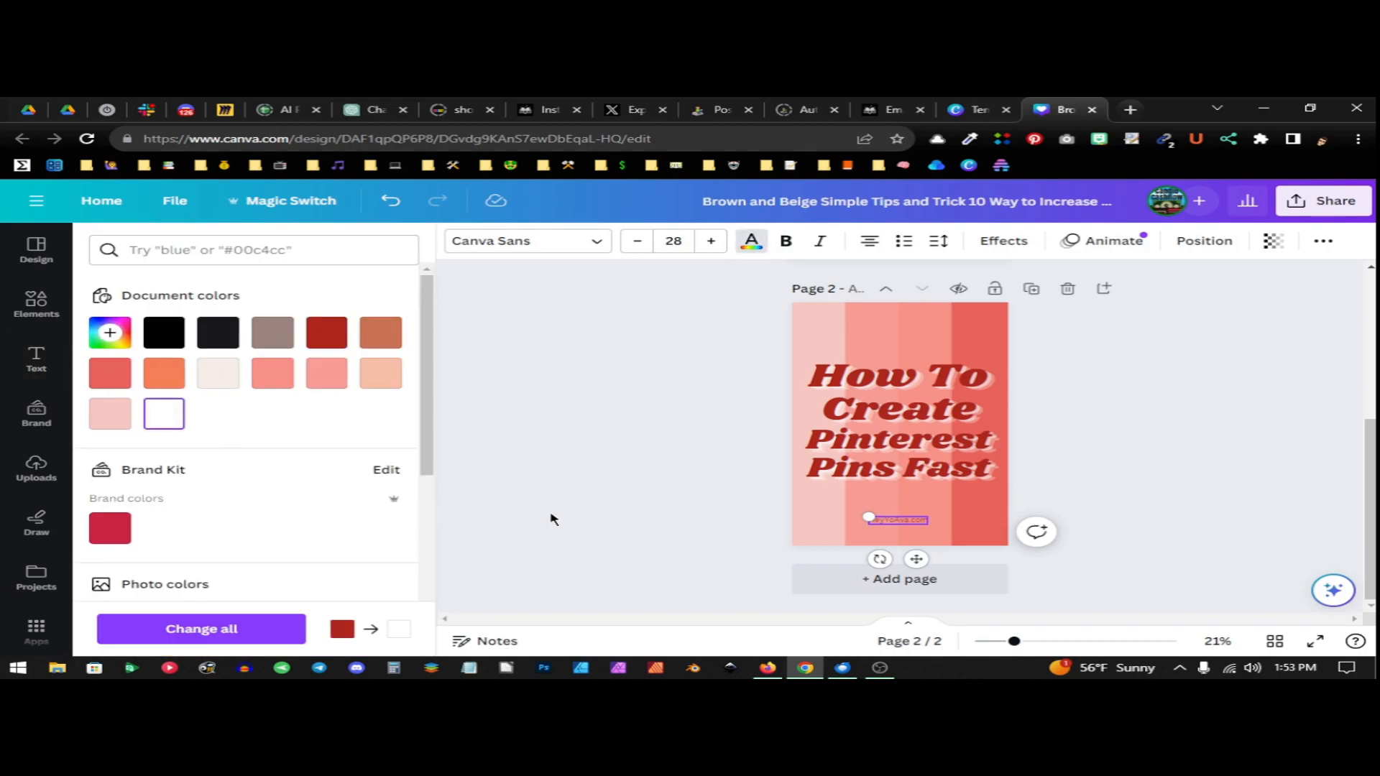
{"action": "key", "text": "ctrl+z"}
{"action": "double_click", "coordinate": [921, 520]}
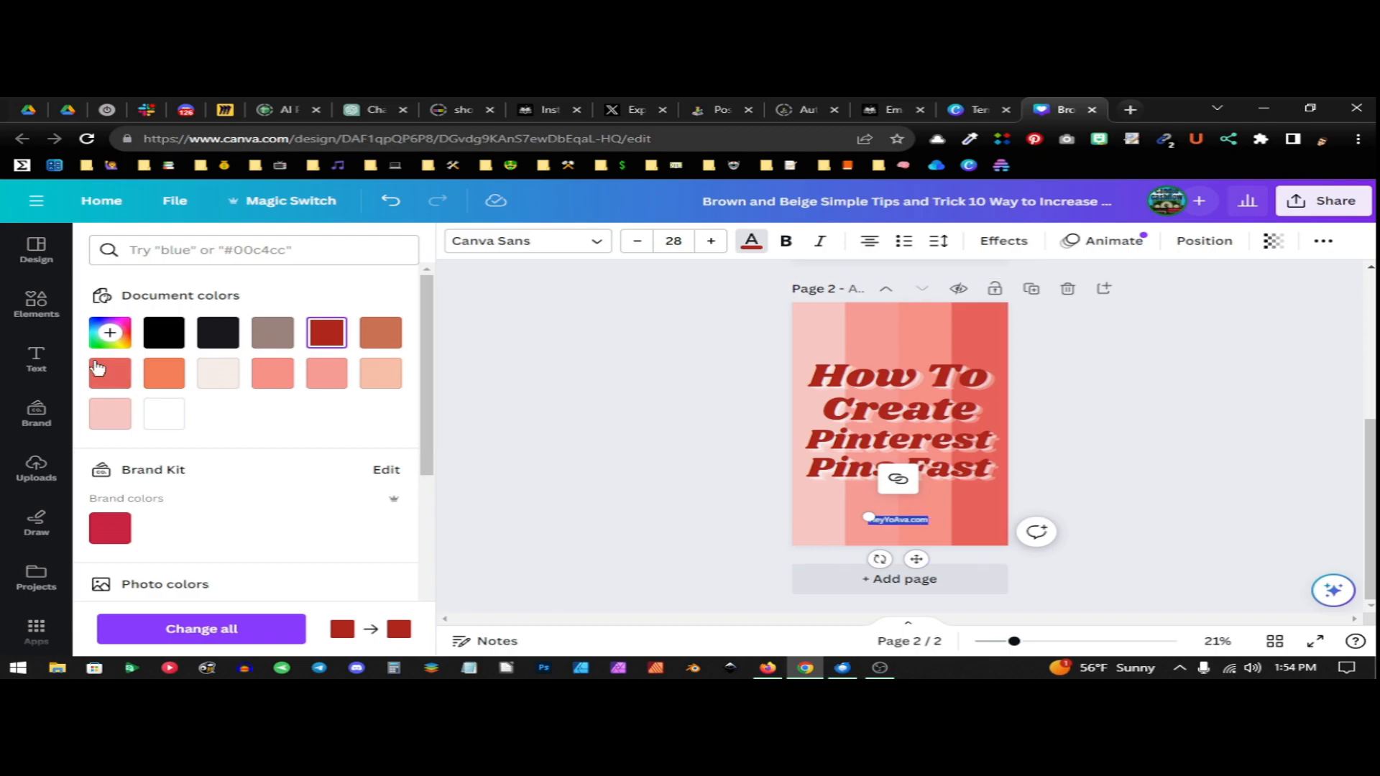
{"action": "left_click", "coordinate": [158, 412]}
{"action": "left_click", "coordinate": [748, 420]}
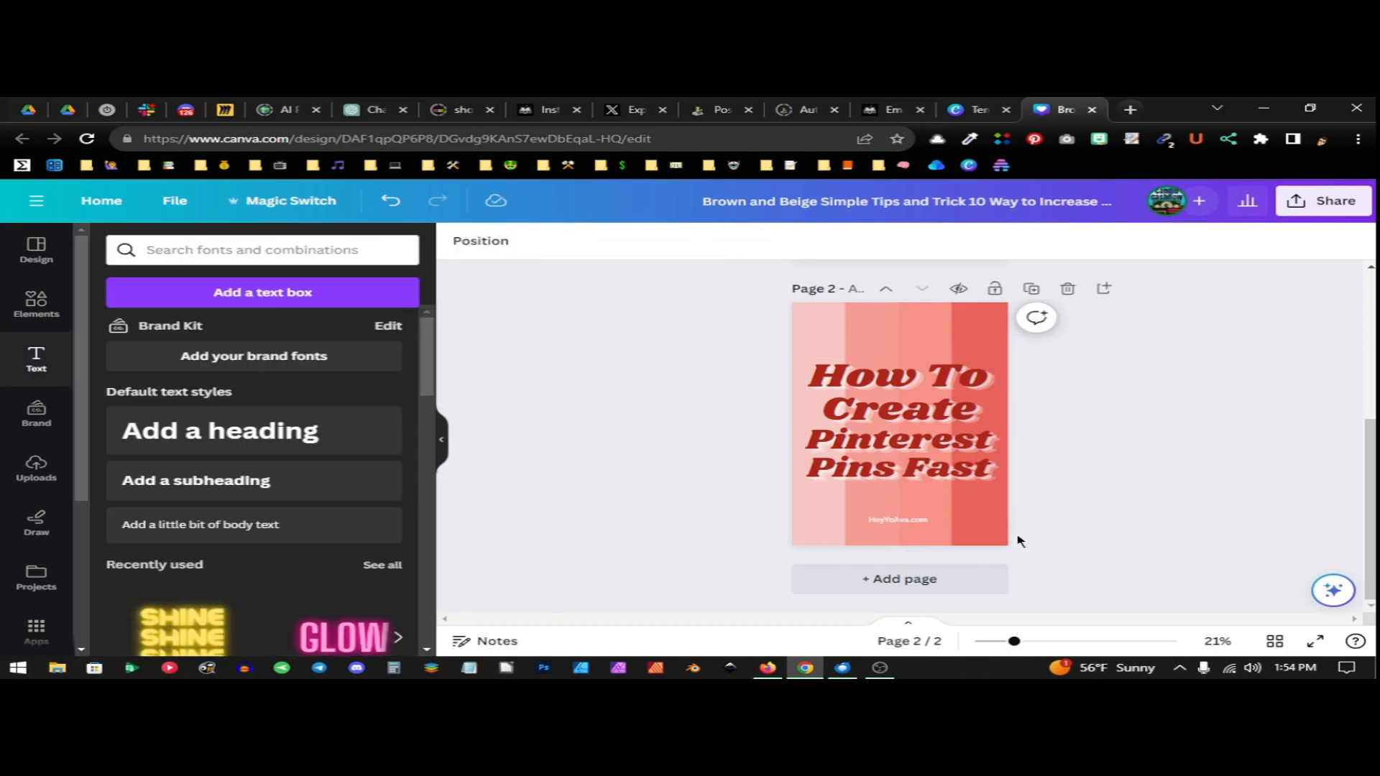
Add a third page and apply the Pink Blue Gradient Quote Goals template to it
{"action": "left_click", "coordinate": [948, 579]}
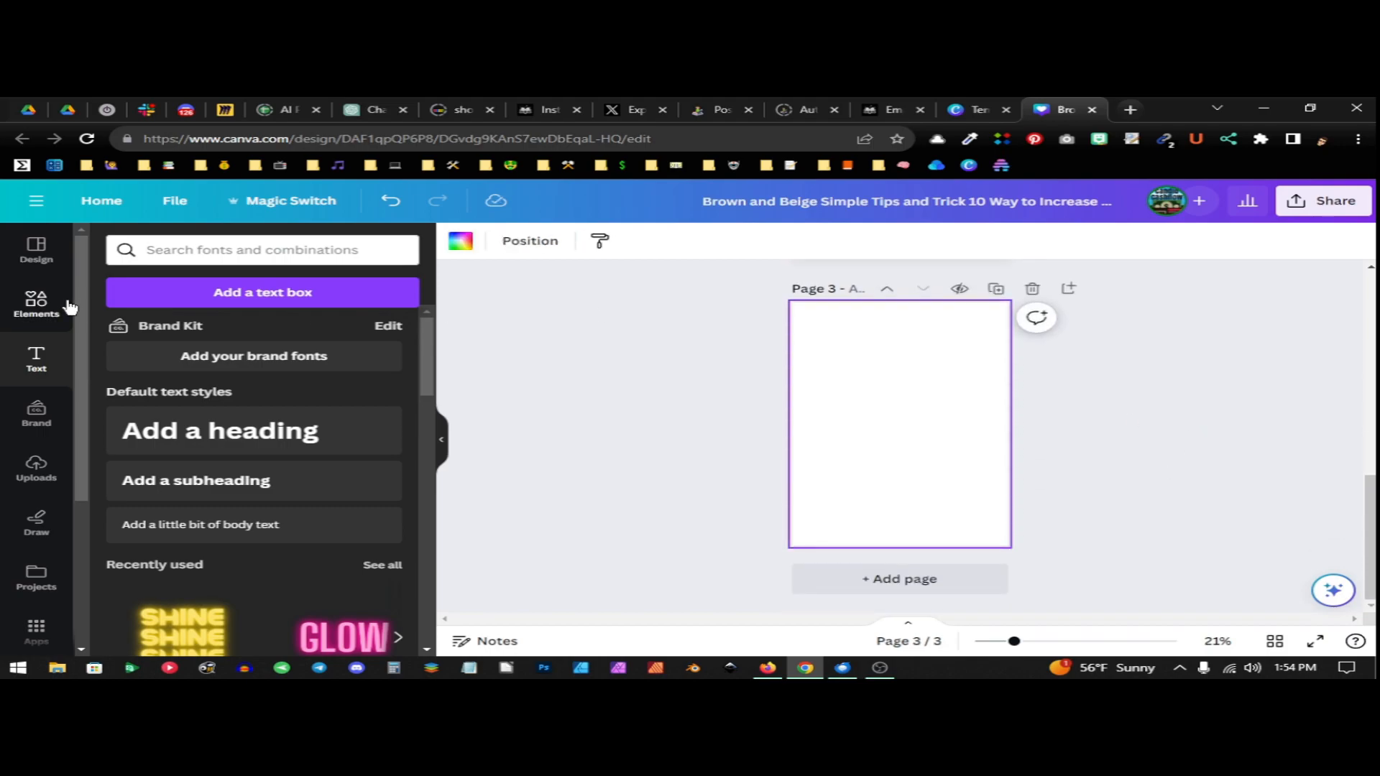
{"action": "left_click", "coordinate": [37, 253]}
{"action": "scroll", "coordinate": [284, 387], "scroll_direction": "down", "scroll_amount": 3}
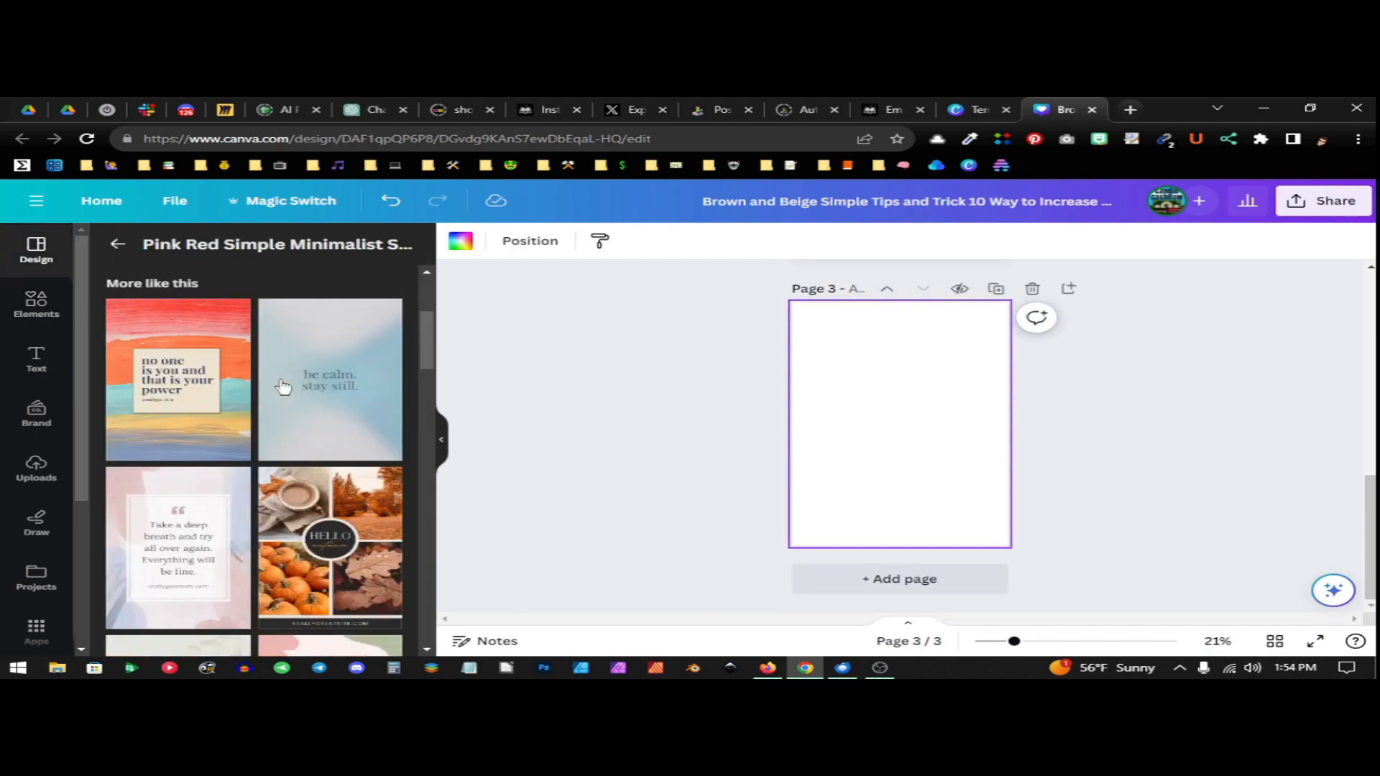
{"action": "scroll", "coordinate": [284, 387], "scroll_direction": "down", "scroll_amount": 10}
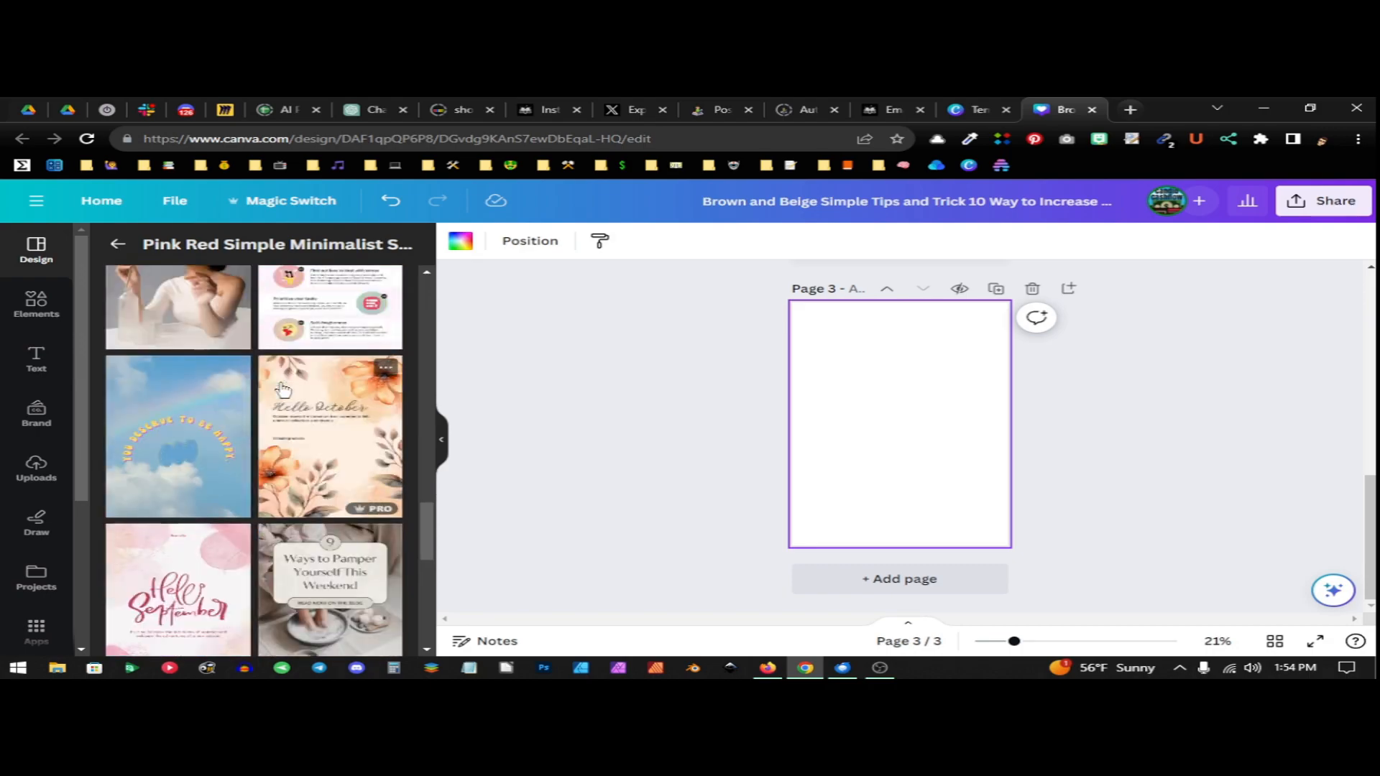
{"action": "scroll", "coordinate": [282, 388], "scroll_direction": "down", "scroll_amount": 5}
{"action": "scroll", "coordinate": [251, 503], "scroll_direction": "up", "scroll_amount": 2}
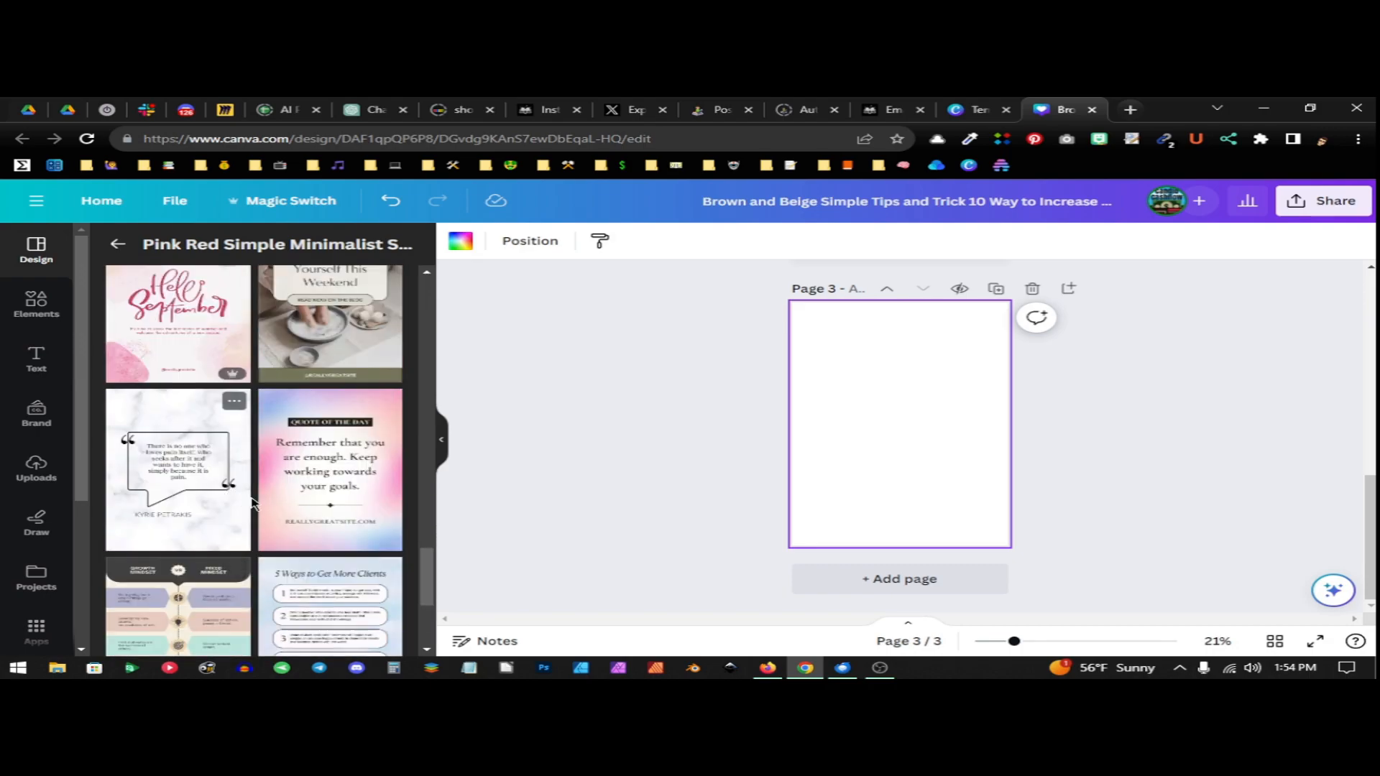
{"action": "left_click", "coordinate": [374, 507]}
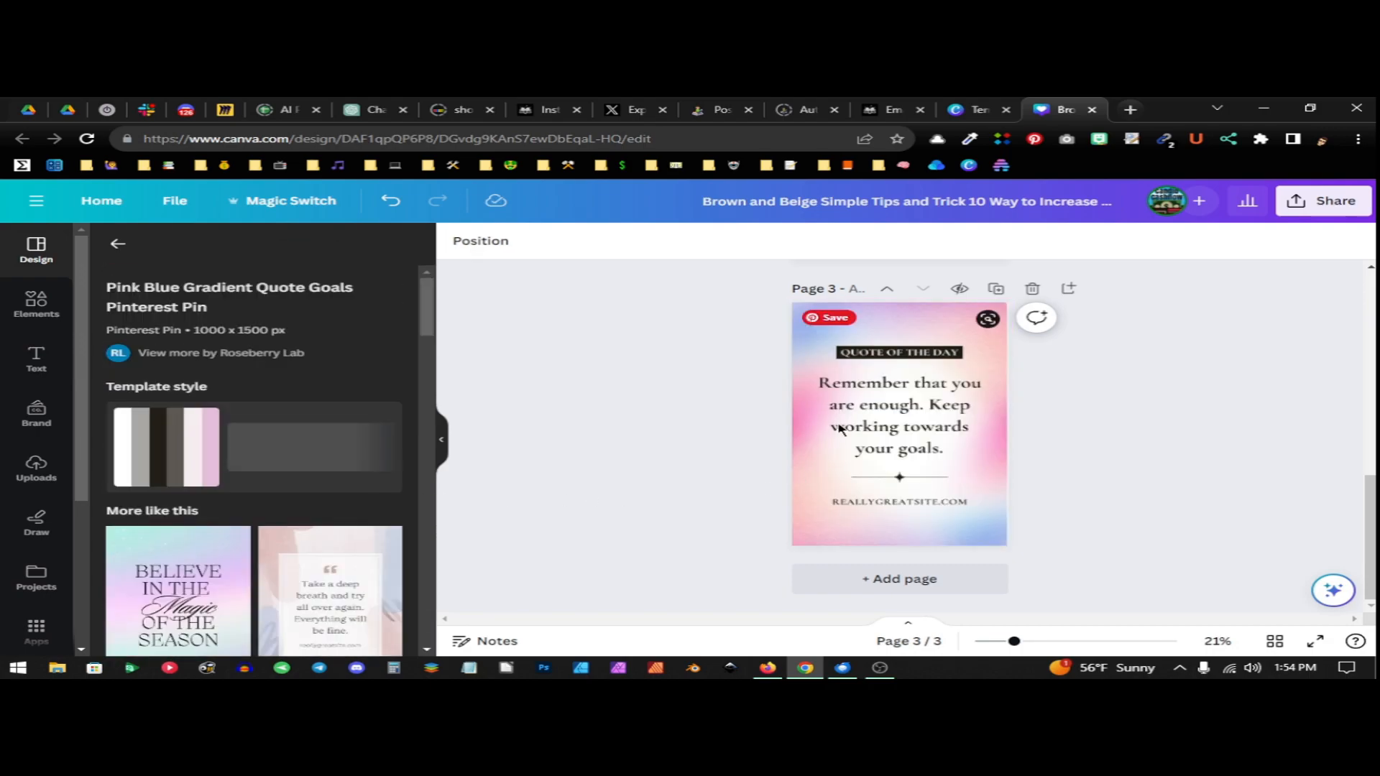
Delete the "Quote of the day" label on page 3 and replace the quote with "How To Create Pinterest Pins Fast"
{"action": "left_click", "coordinate": [907, 369]}
{"action": "left_click", "coordinate": [968, 308]}
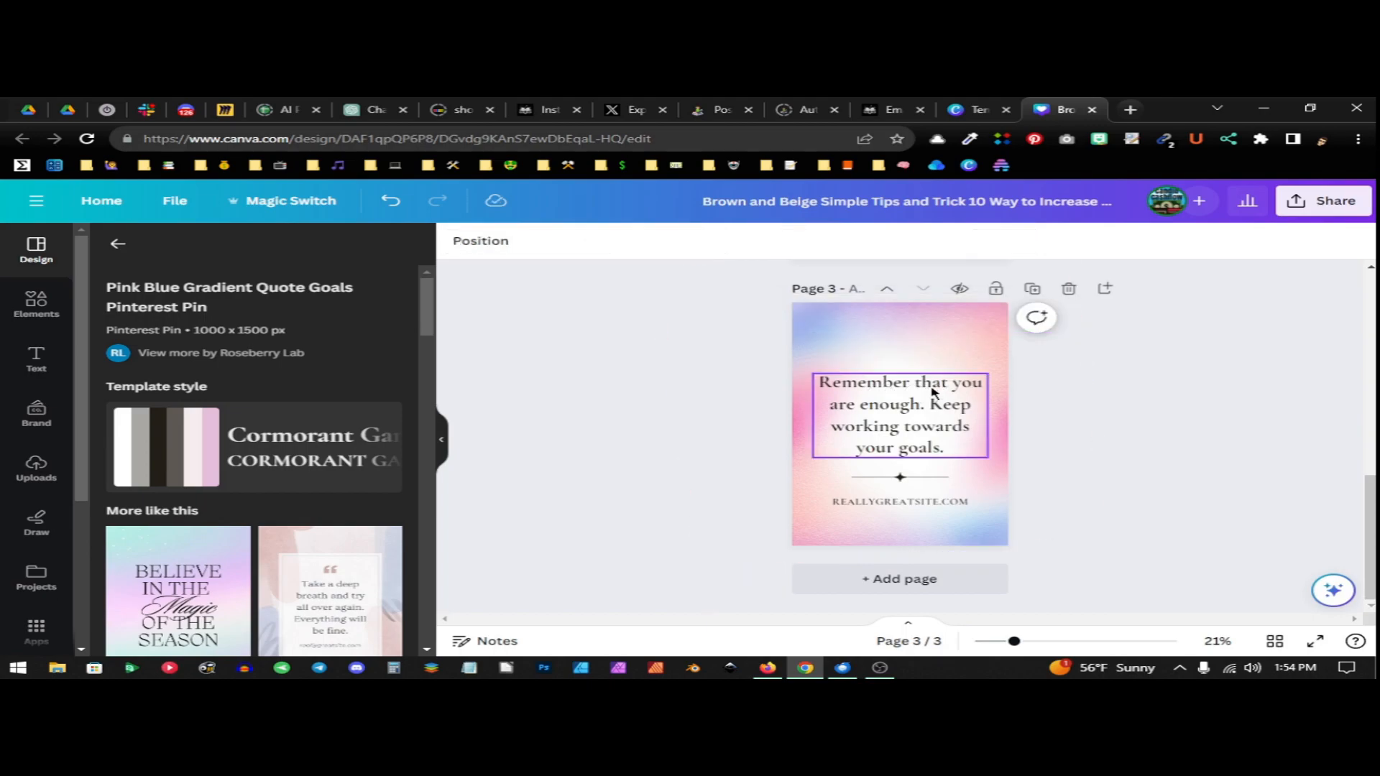
{"action": "left_click", "coordinate": [896, 400]}
{"action": "left_click", "coordinate": [895, 401]}
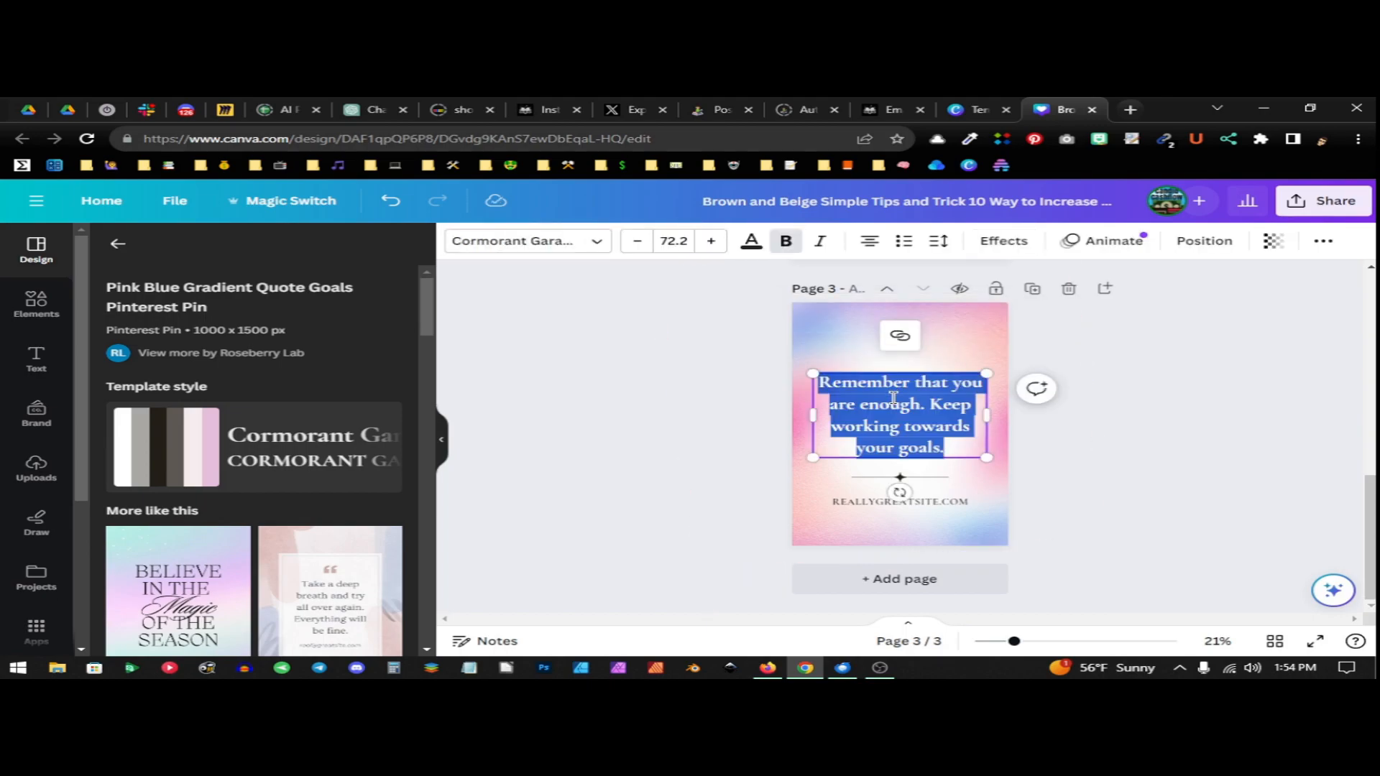
{"action": "type", "text": "How To"}
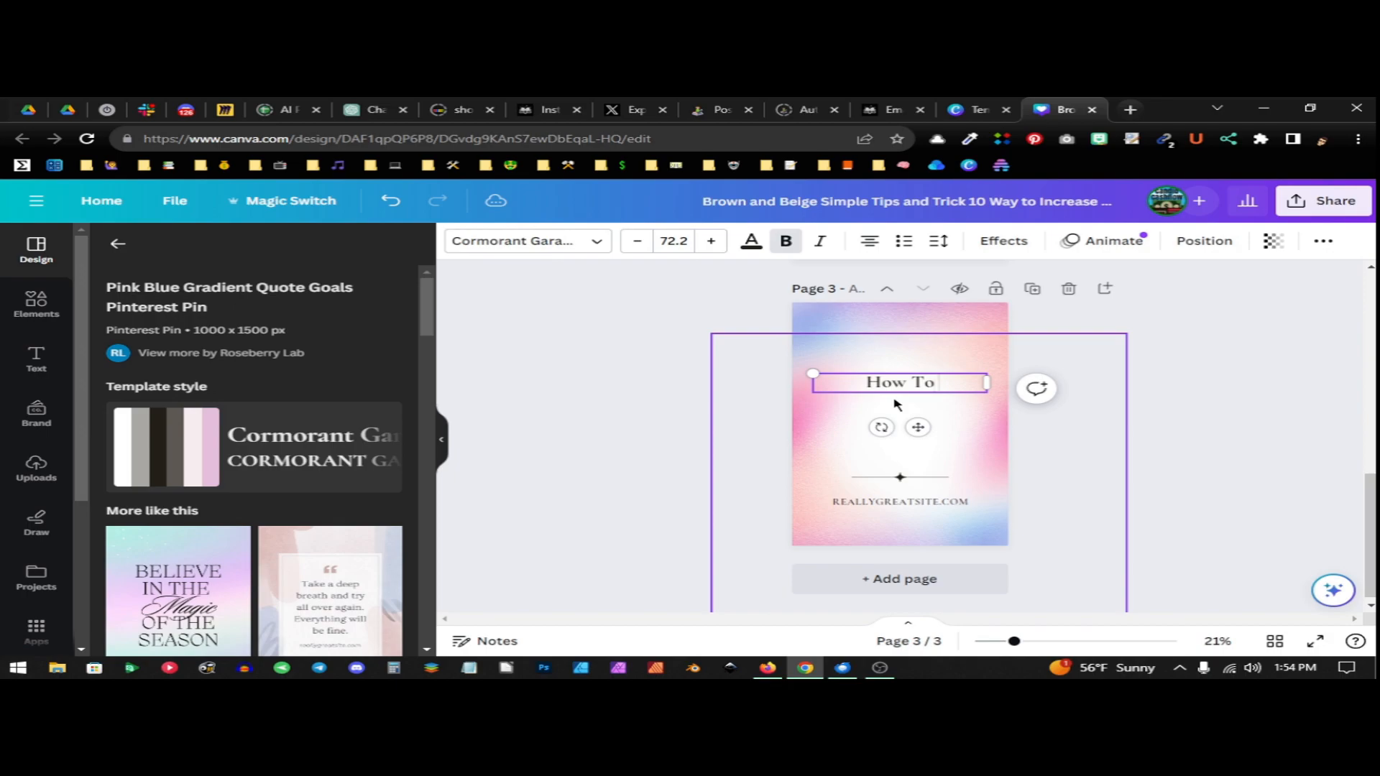
{"action": "type", "text": " Create P"}
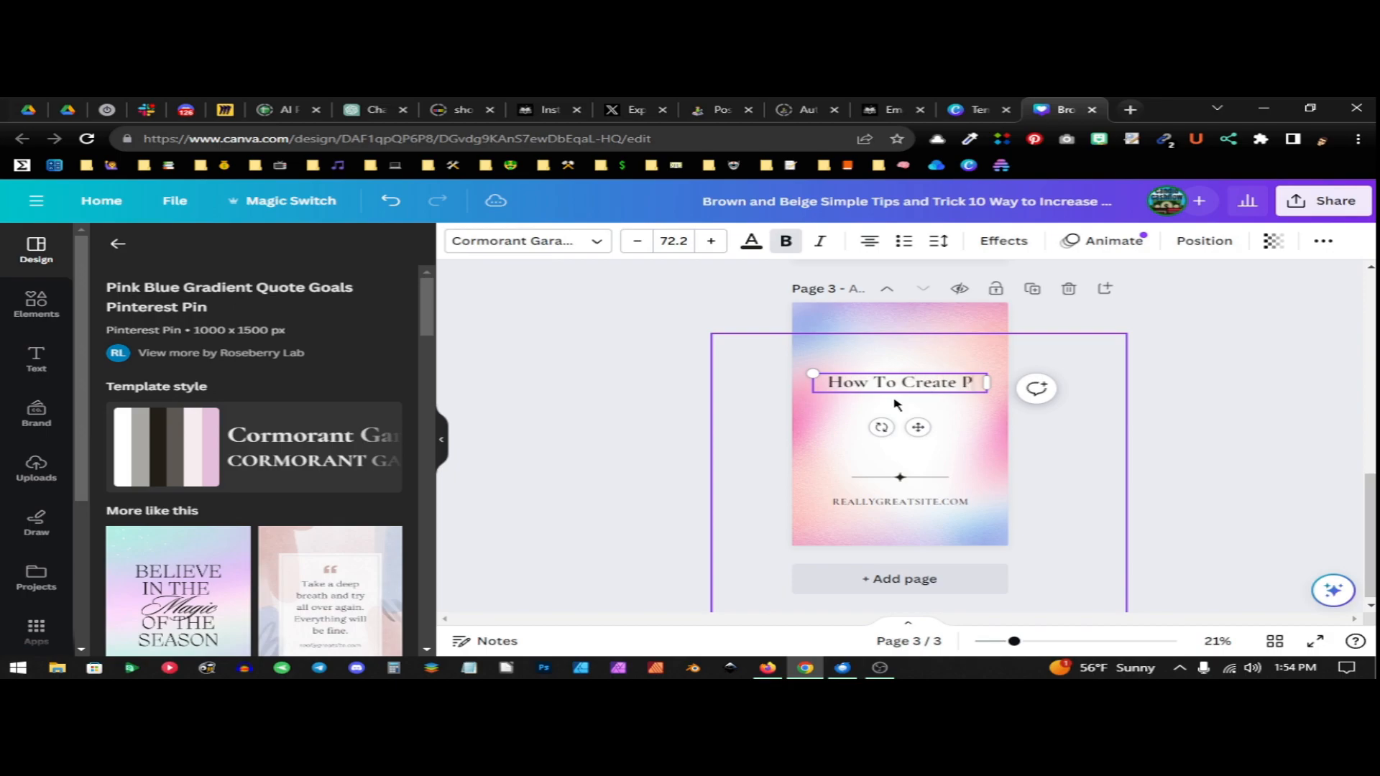
{"action": "type", "text": "interest"}
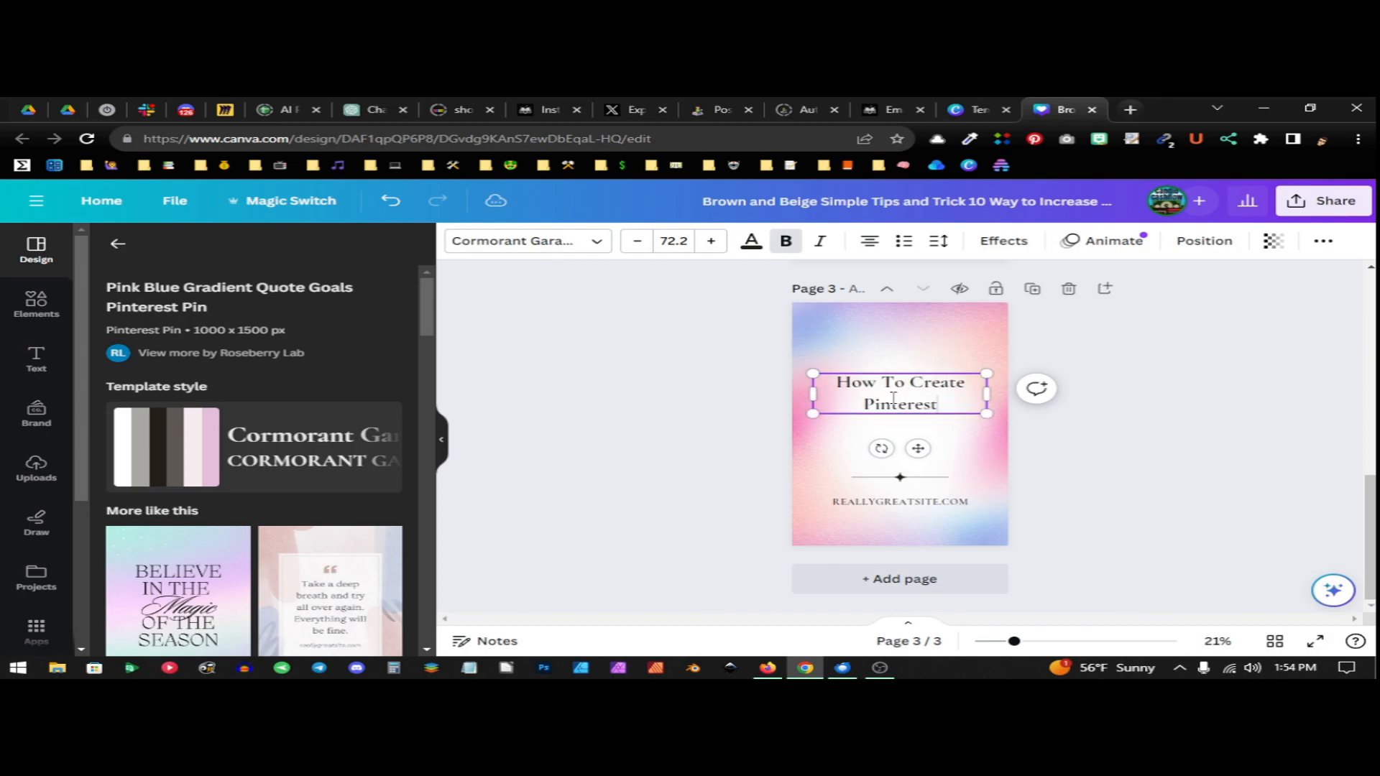
{"action": "type", "text": " Pins"}
{"action": "type", "text": "f"}
{"action": "key", "text": "BackSpace"}
{"action": "type", "text": "Fast"}
Replace the placeholder website at the bottom of page 3 with "HEYYOAVA.COM"
{"action": "left_click", "coordinate": [918, 502]}
{"action": "left_click", "coordinate": [923, 498]}
{"action": "double_click", "coordinate": [938, 501]}
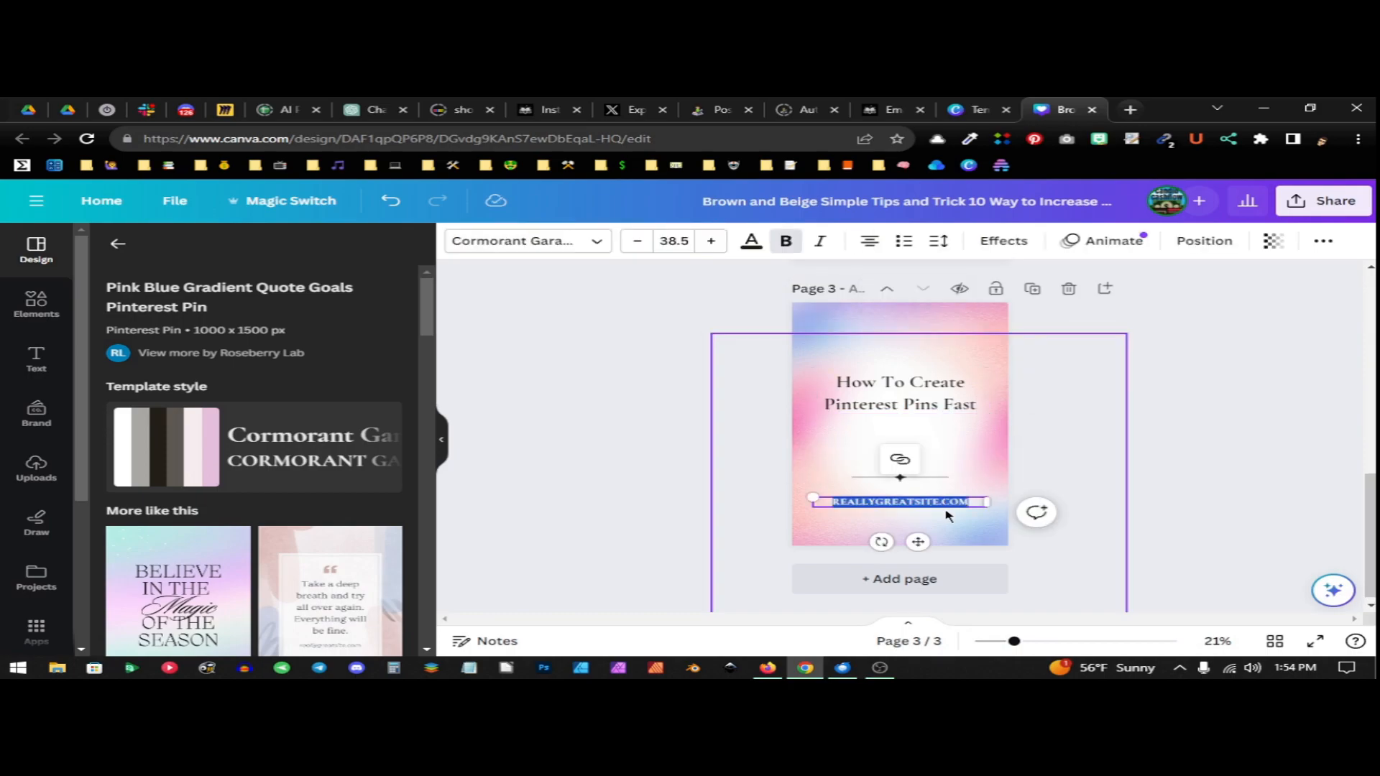
{"action": "key", "text": "BackSpace"}
{"action": "type", "text": "HEYYOAVA.COM"}
Increase the font size of the entire page 3 heading to 102
{"action": "left_click", "coordinate": [877, 403]}
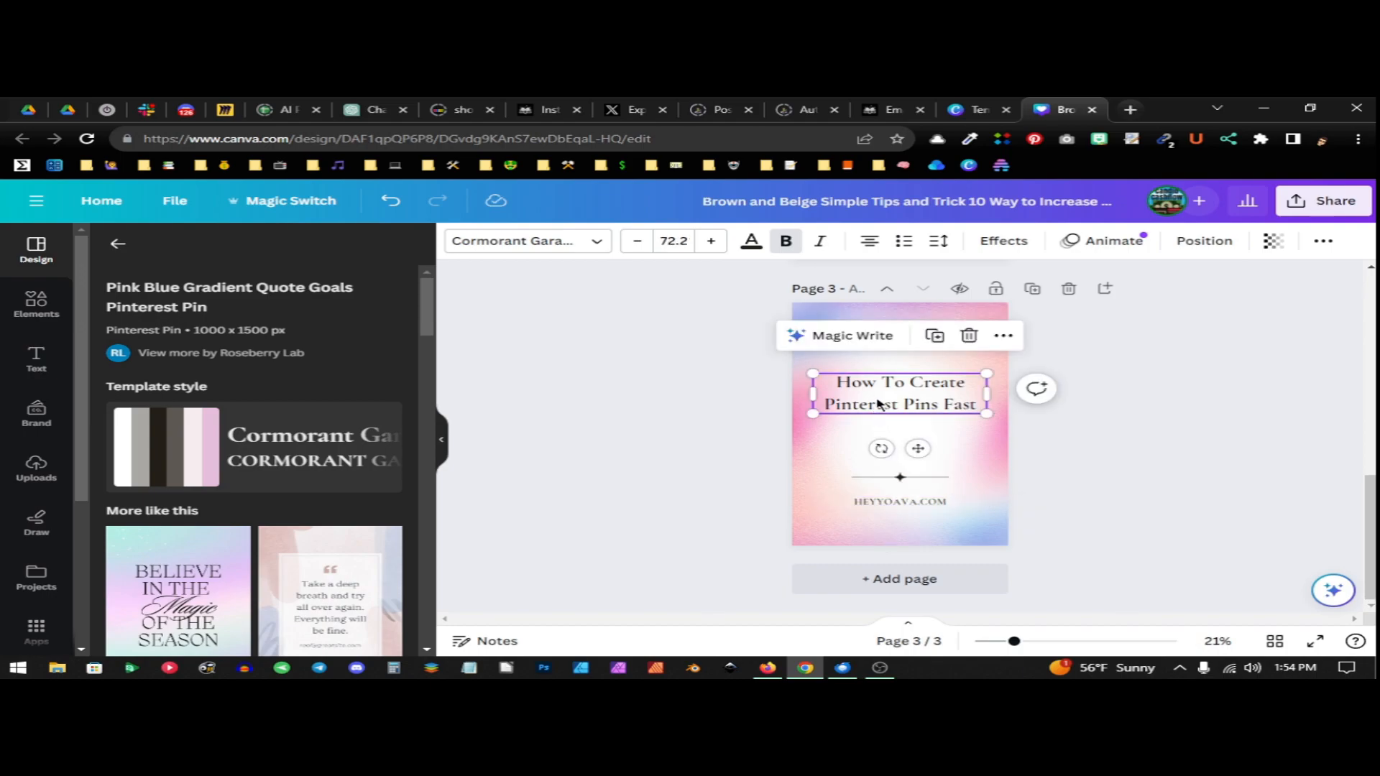
{"action": "double_click", "coordinate": [926, 406]}
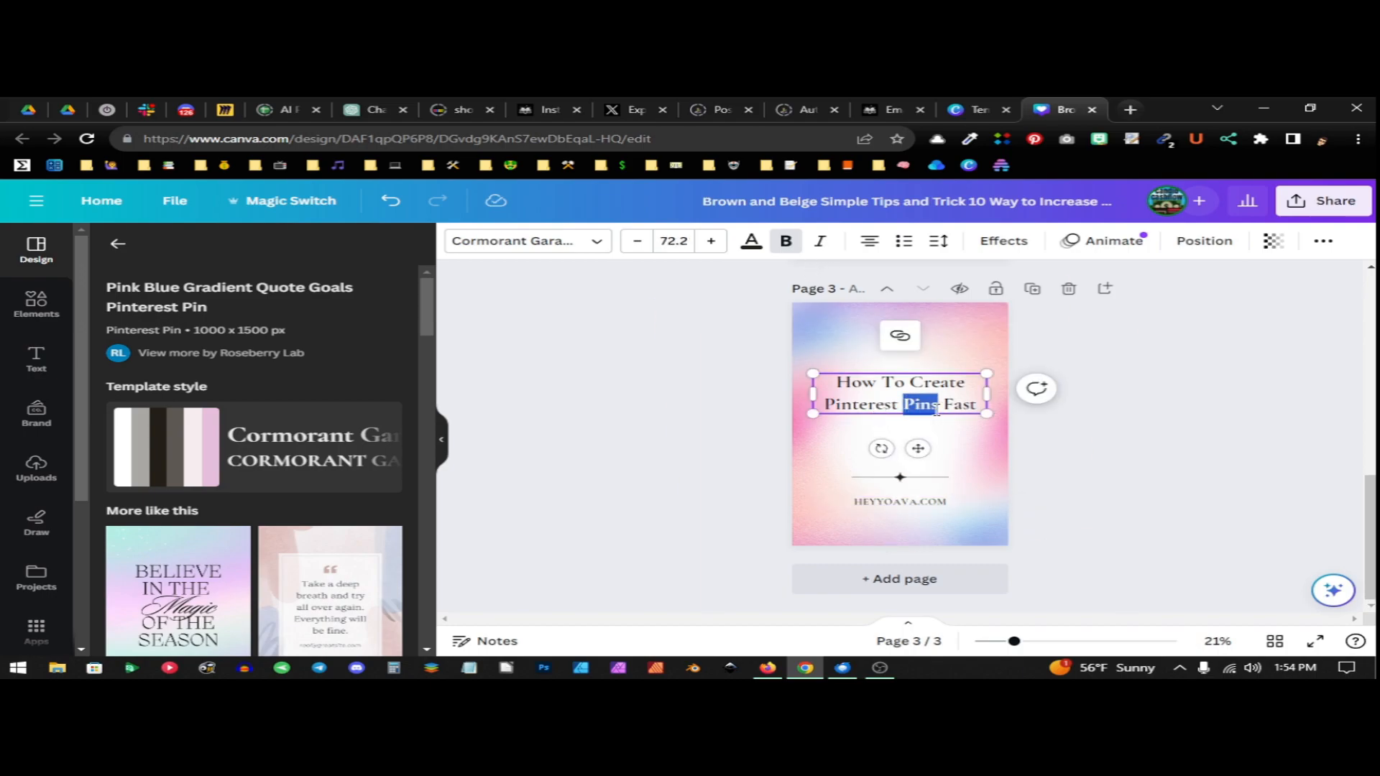
{"action": "key", "text": "ctrl+a"}
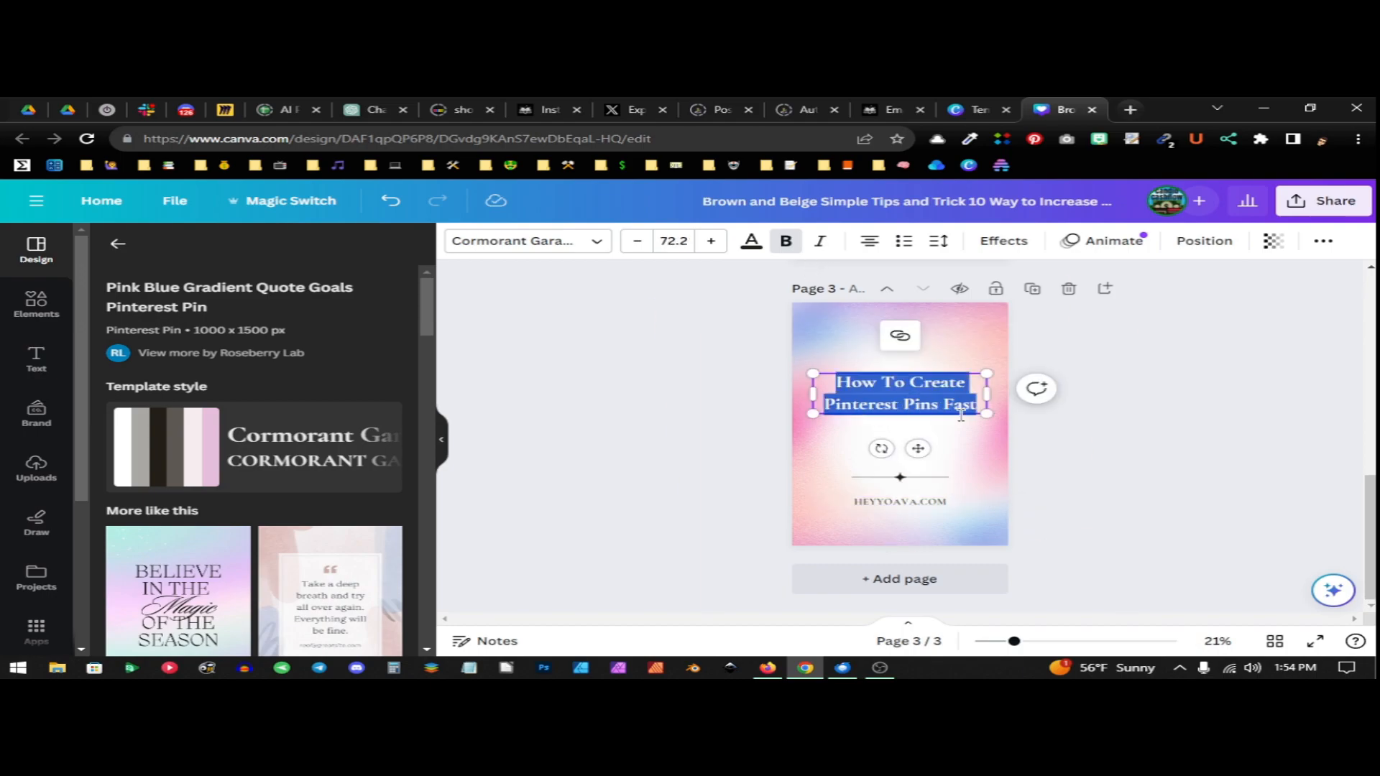
{"action": "left_click", "coordinate": [712, 242]}
{"action": "left_click", "coordinate": [712, 242]}
{"action": "left_click", "coordinate": [711, 242]}
{"action": "left_click", "coordinate": [711, 243]}
{"action": "left_click", "coordinate": [712, 243]}
{"action": "left_click", "coordinate": [712, 242]}
{"action": "left_click", "coordinate": [712, 243]}
{"action": "left_click", "coordinate": [712, 242]}
{"action": "left_click", "coordinate": [711, 243]}
{"action": "left_click", "coordinate": [711, 242]}
{"action": "left_click", "coordinate": [712, 242]}
{"action": "left_click", "coordinate": [712, 242]}
{"action": "left_click", "coordinate": [711, 242]}
{"action": "left_click", "coordinate": [712, 242]}
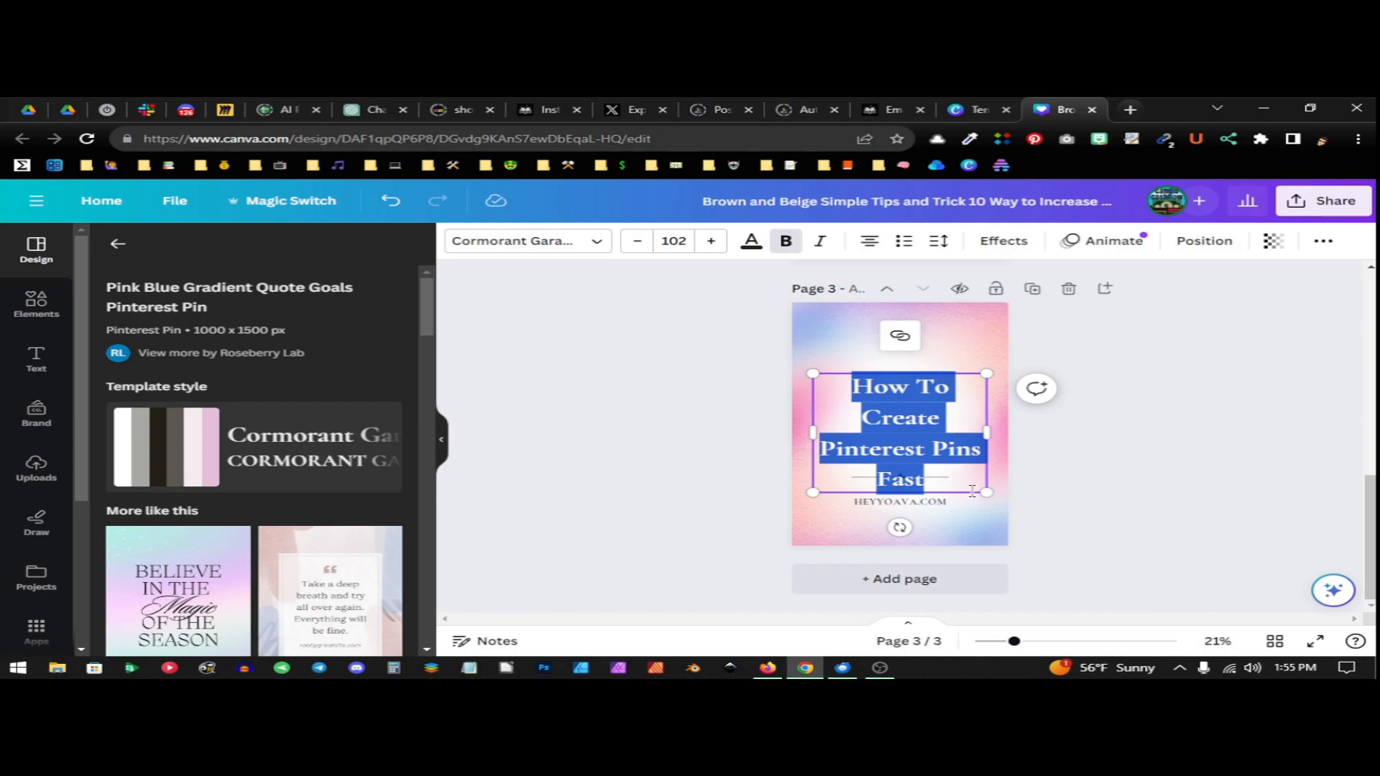
Move the page 3 heading up so it sits clear above the divider line
{"action": "left_click", "coordinate": [1064, 509]}
{"action": "left_click_drag", "start_coordinate": [899, 426], "coordinate": [897, 385]}
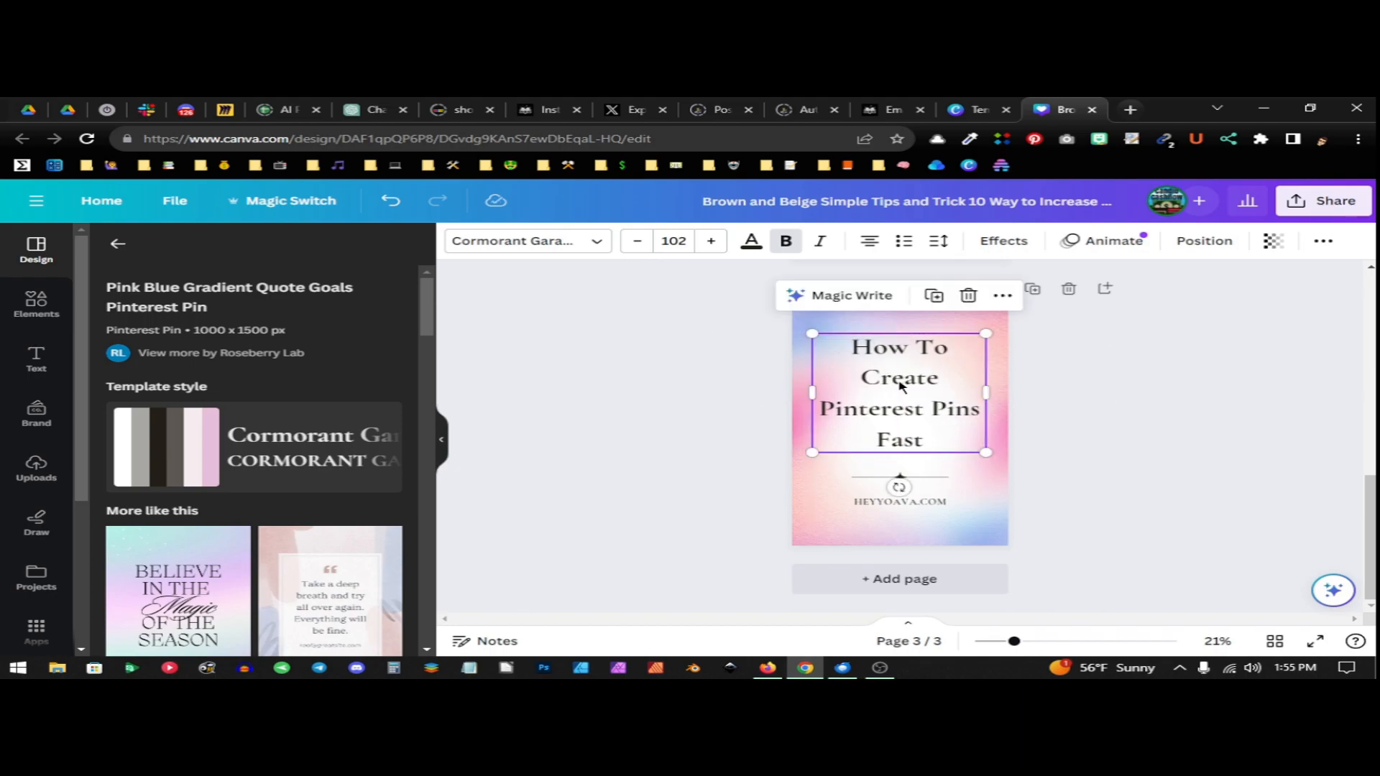
{"action": "left_click", "coordinate": [1087, 468]}
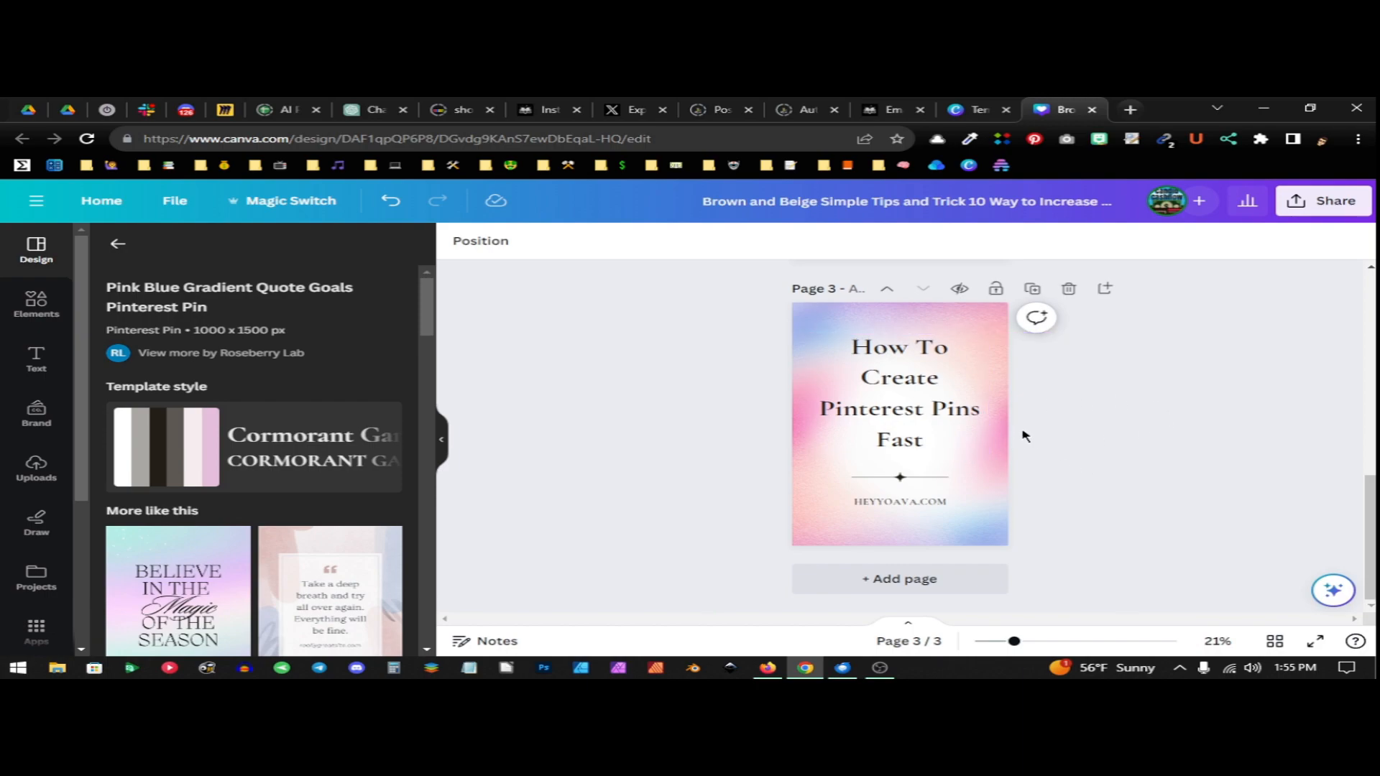
Select the entire page 3 heading text and bring up its letter and line spacing settings
{"action": "left_click", "coordinate": [900, 408]}
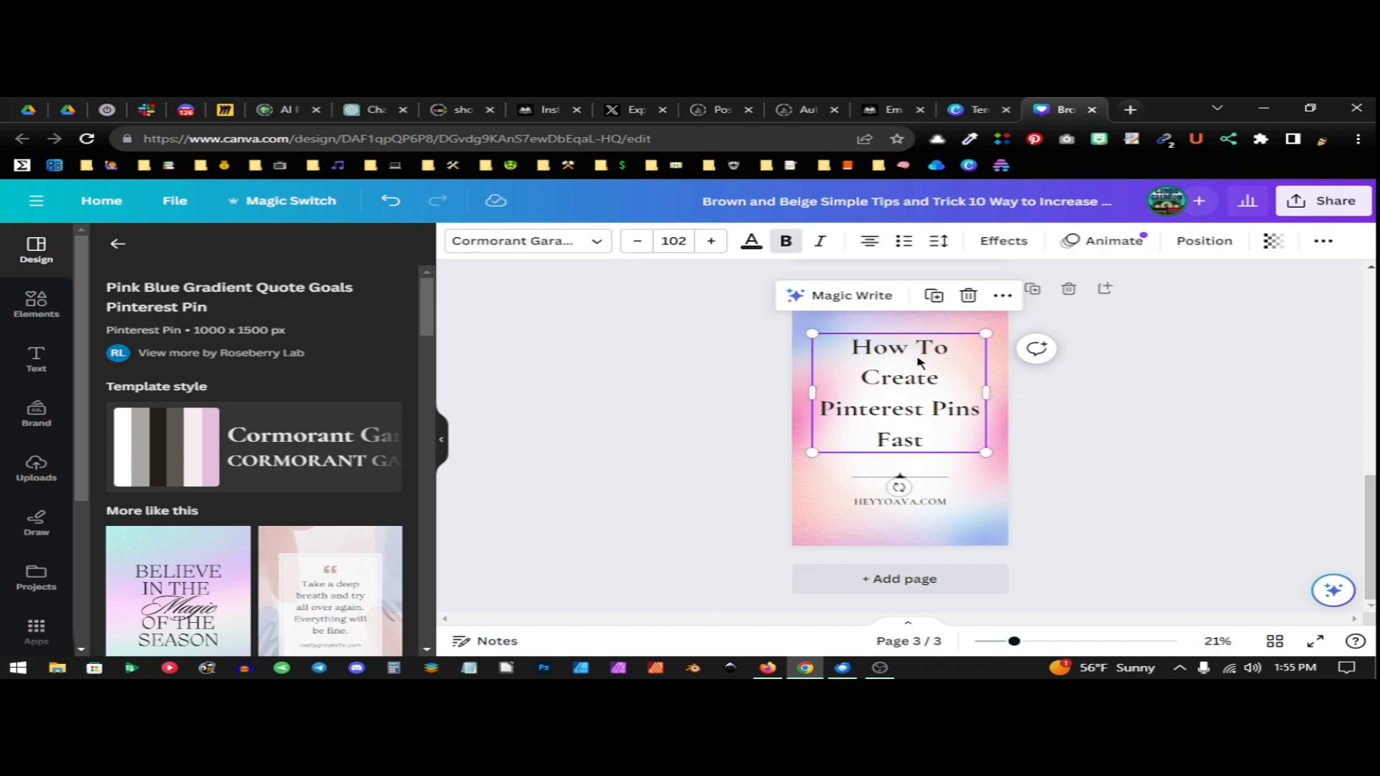
{"action": "left_click", "coordinate": [919, 383]}
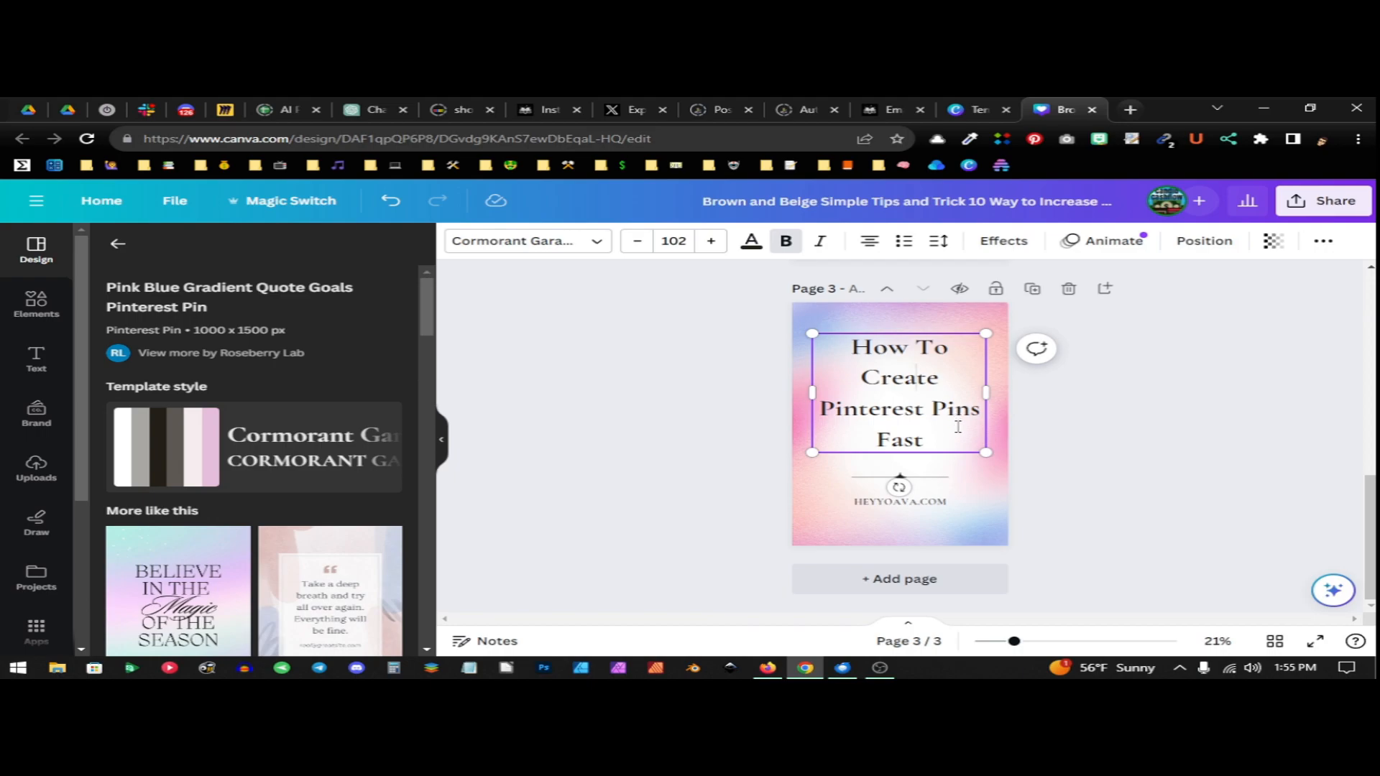
{"action": "key", "text": "ctrl+a"}
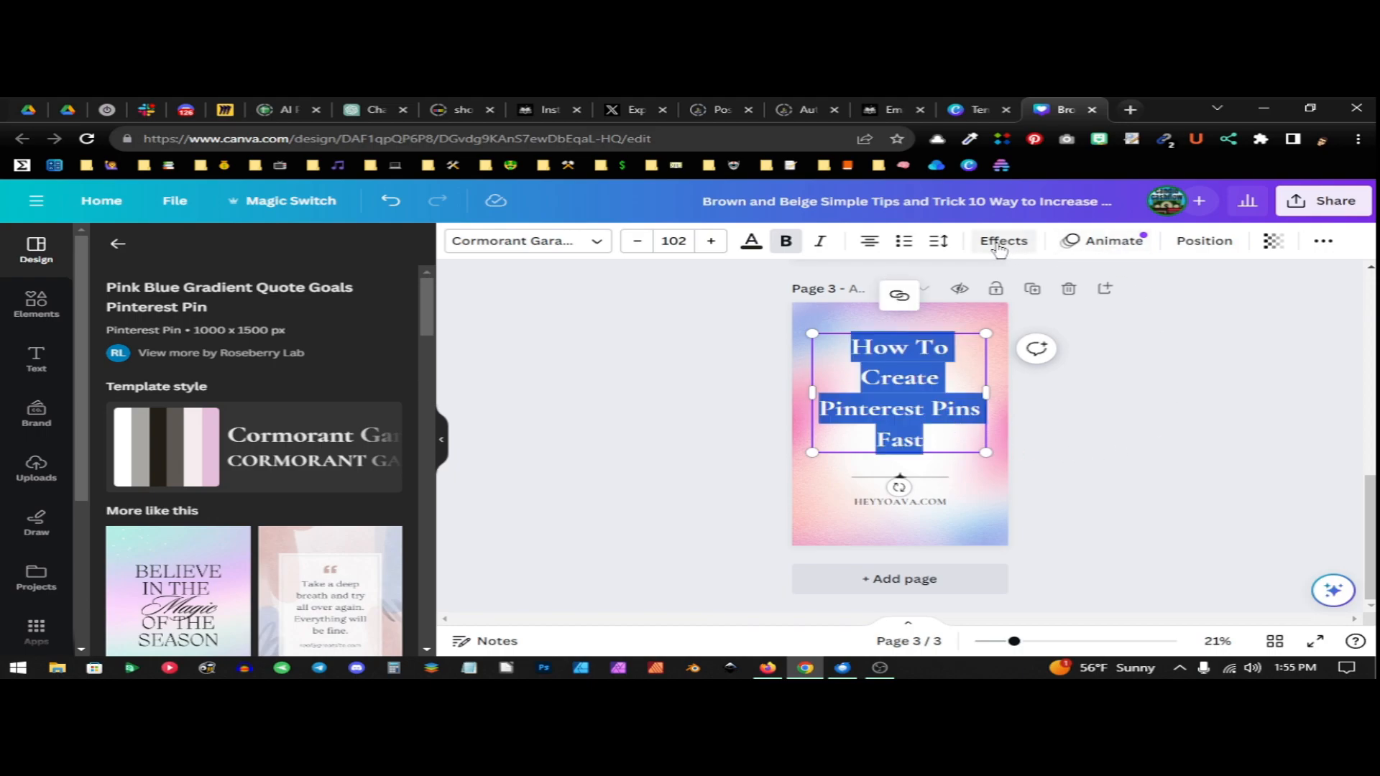
{"action": "left_click", "coordinate": [941, 243]}
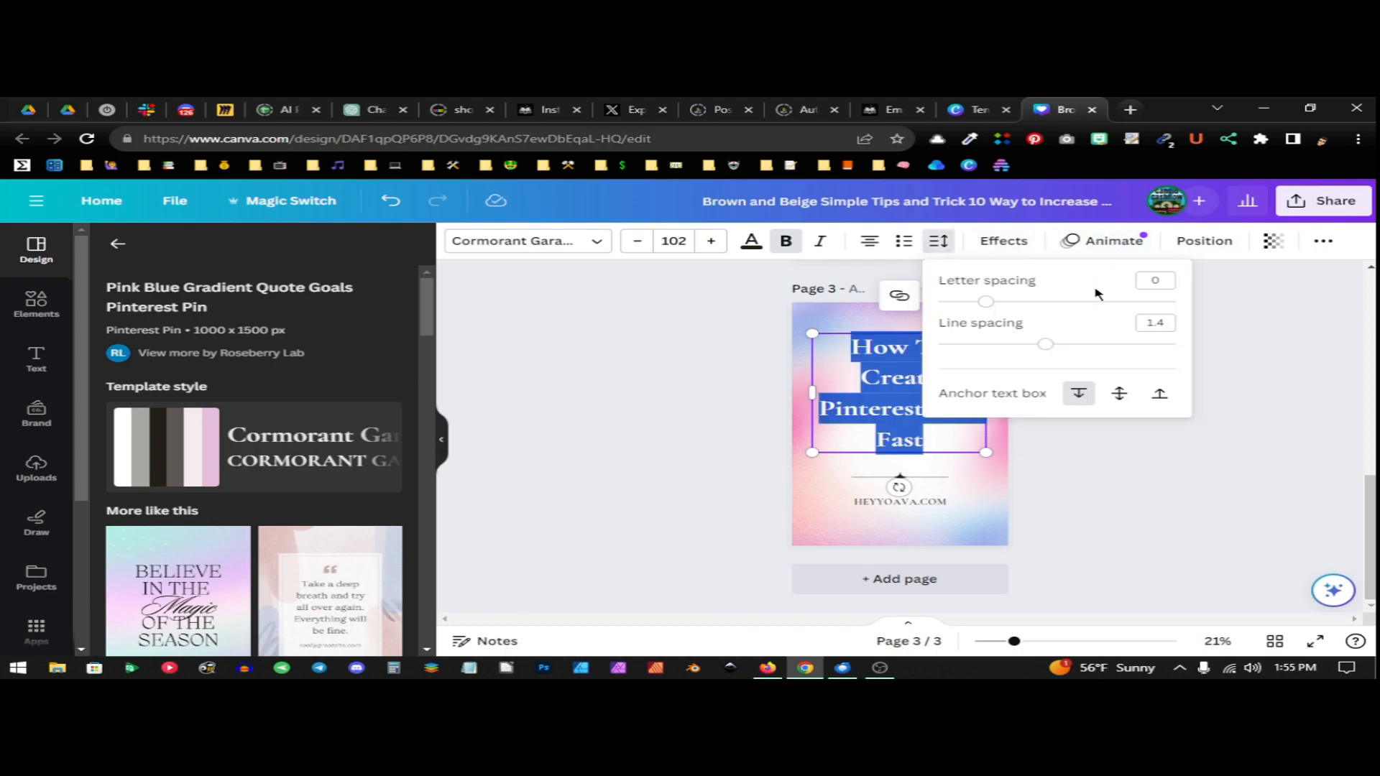
{"action": "mouse_move", "coordinate": [1047, 344]}
{"action": "left_mouse_down"}
{"action": "mouse_move", "coordinate": [1011, 351]}
{"action": "mouse_move", "coordinate": [1064, 351]}
{"action": "mouse_move", "coordinate": [1044, 352]}
{"action": "left_mouse_up"}
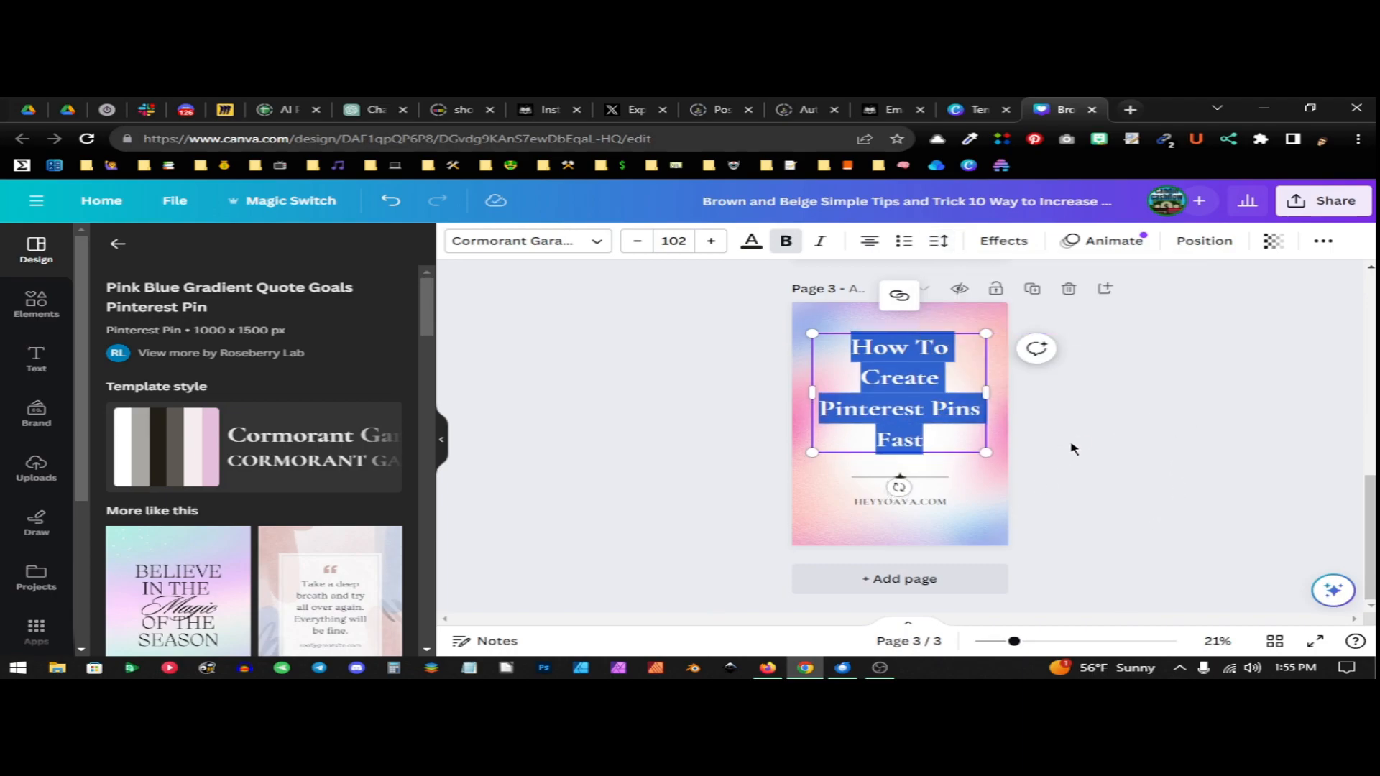
Add a blank page 4, return to the main template library and open its recent and suggested searches
{"action": "left_click", "coordinate": [939, 581]}
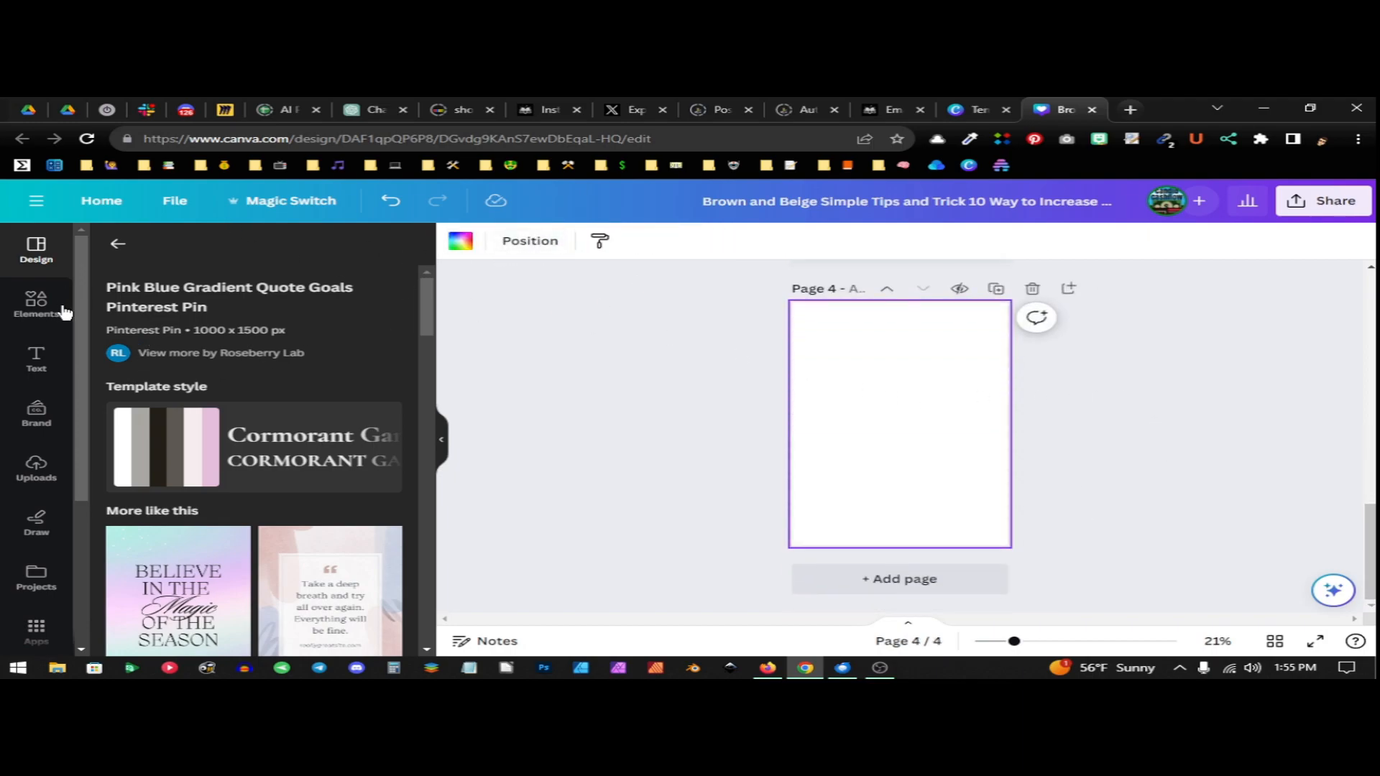
{"action": "scroll", "coordinate": [220, 431], "scroll_direction": "down", "scroll_amount": 10}
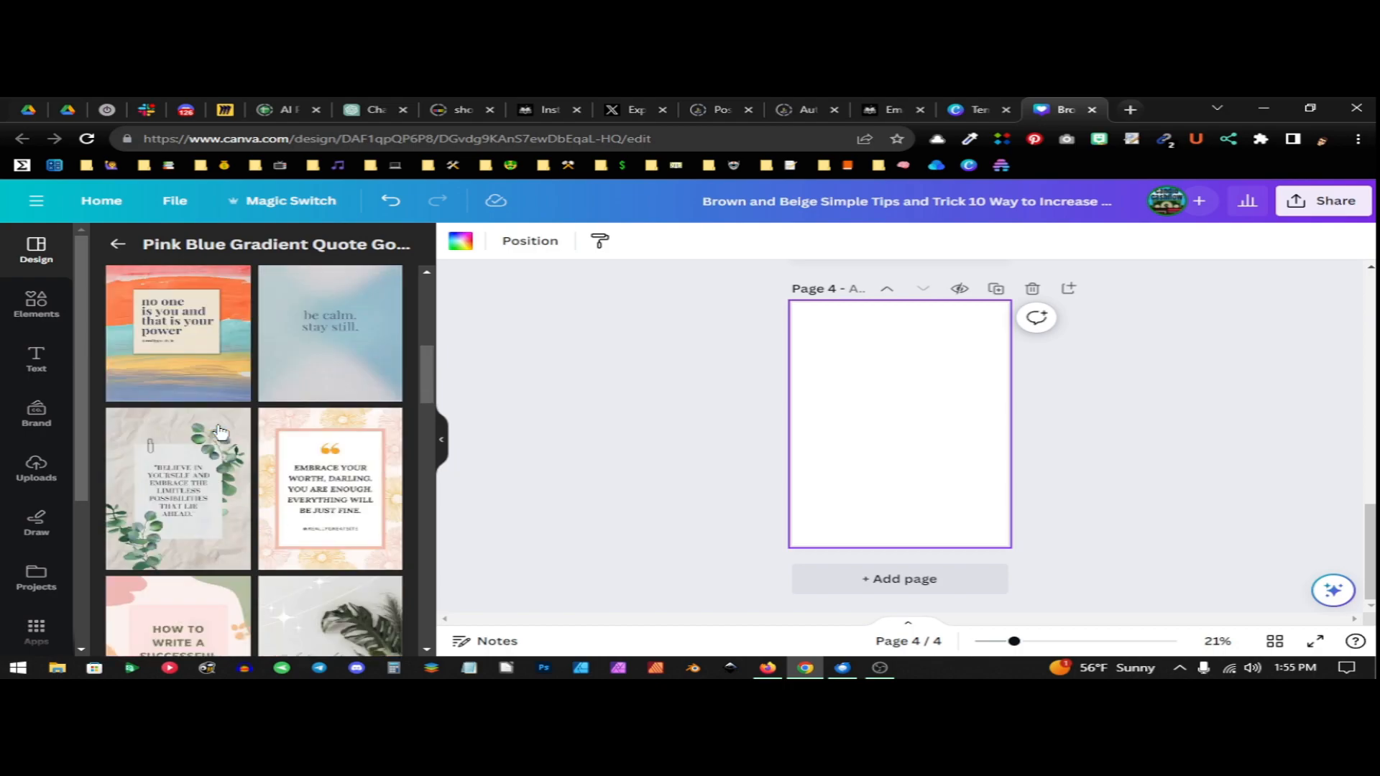
{"action": "scroll", "coordinate": [235, 436], "scroll_direction": "up", "scroll_amount": 12}
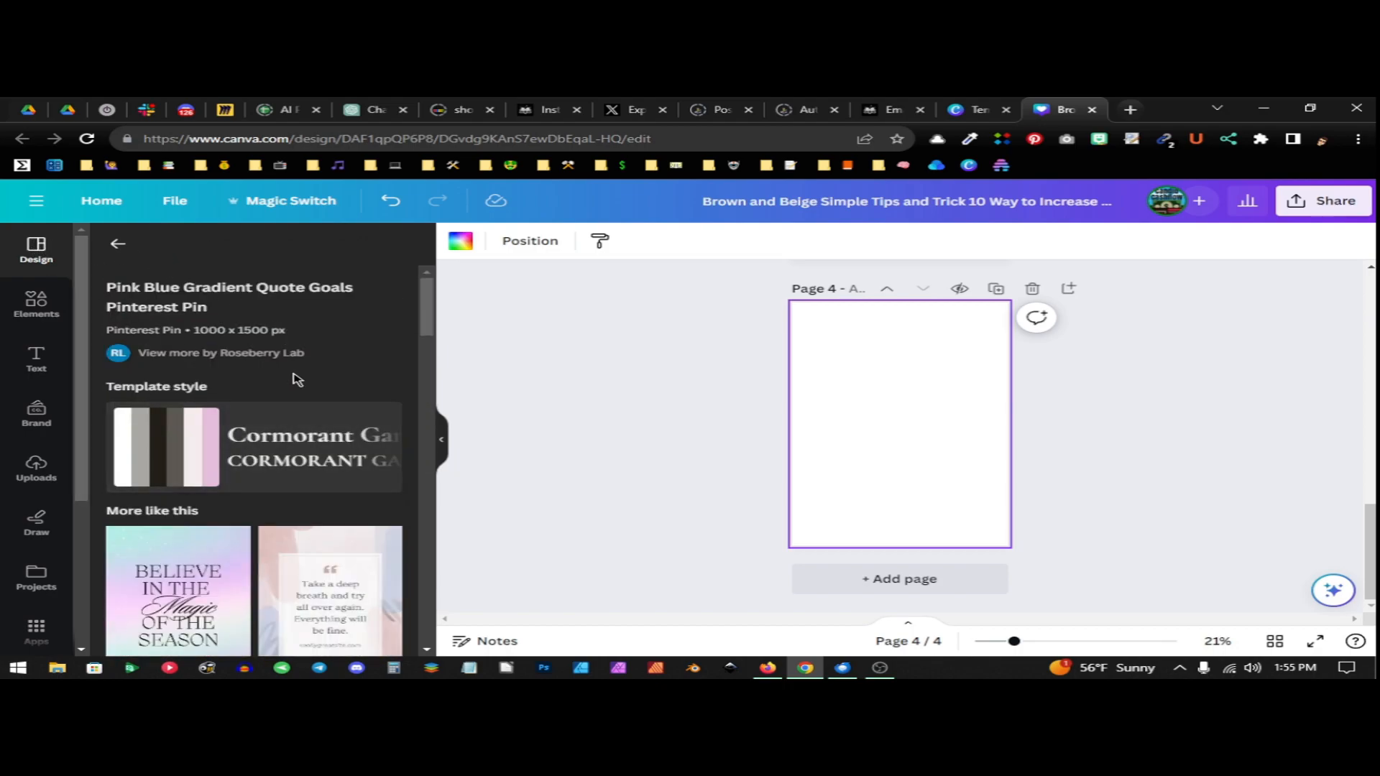
{"action": "left_click", "coordinate": [116, 246]}
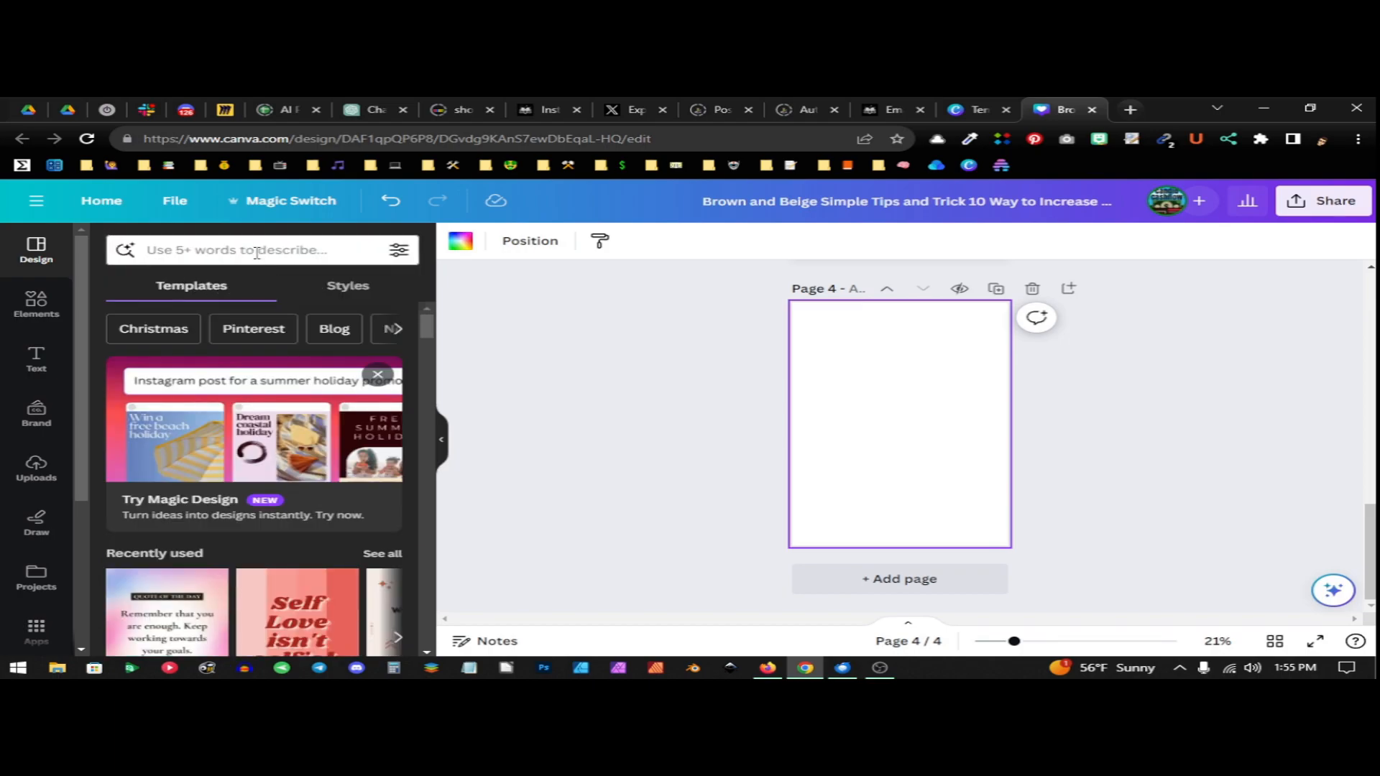
{"action": "left_click", "coordinate": [256, 250]}
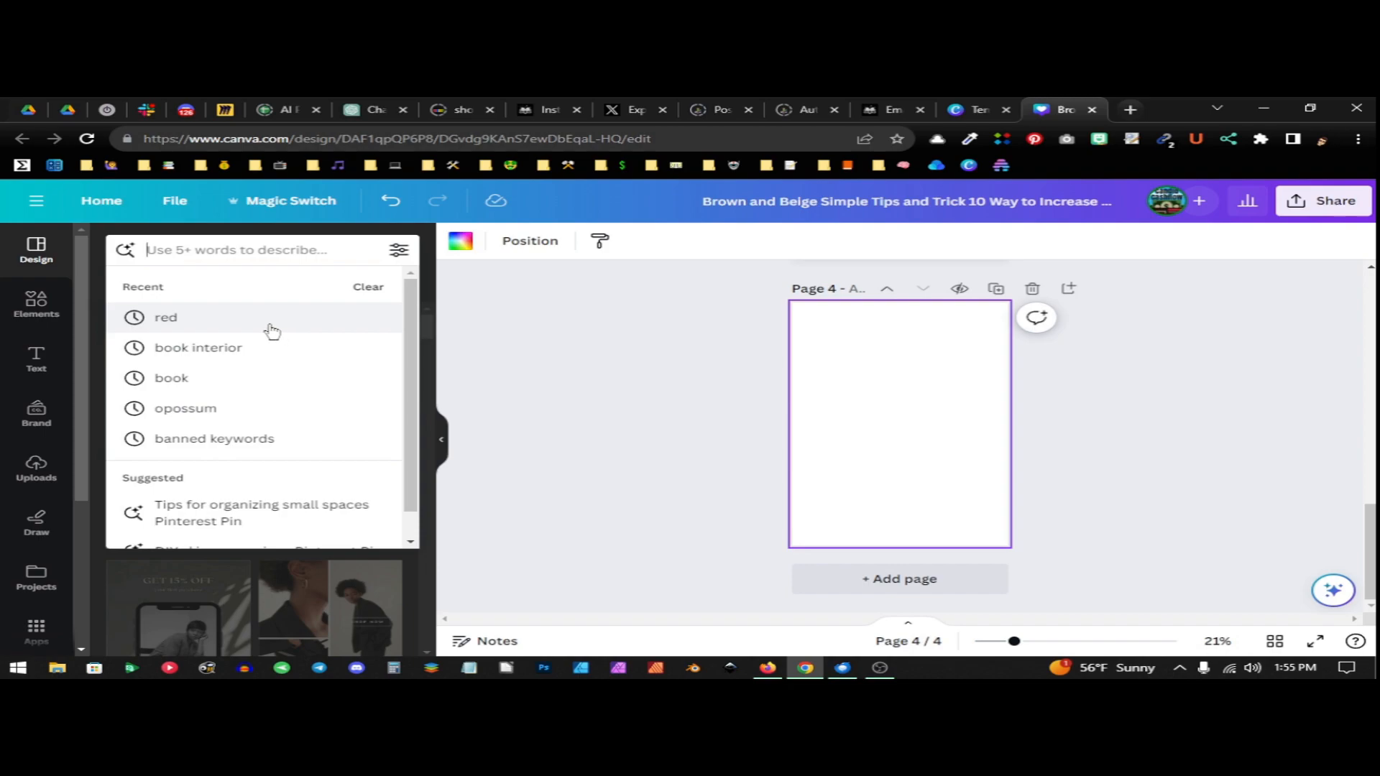
{"action": "scroll", "coordinate": [679, 385], "scroll_direction": "up", "scroll_amount": 3}
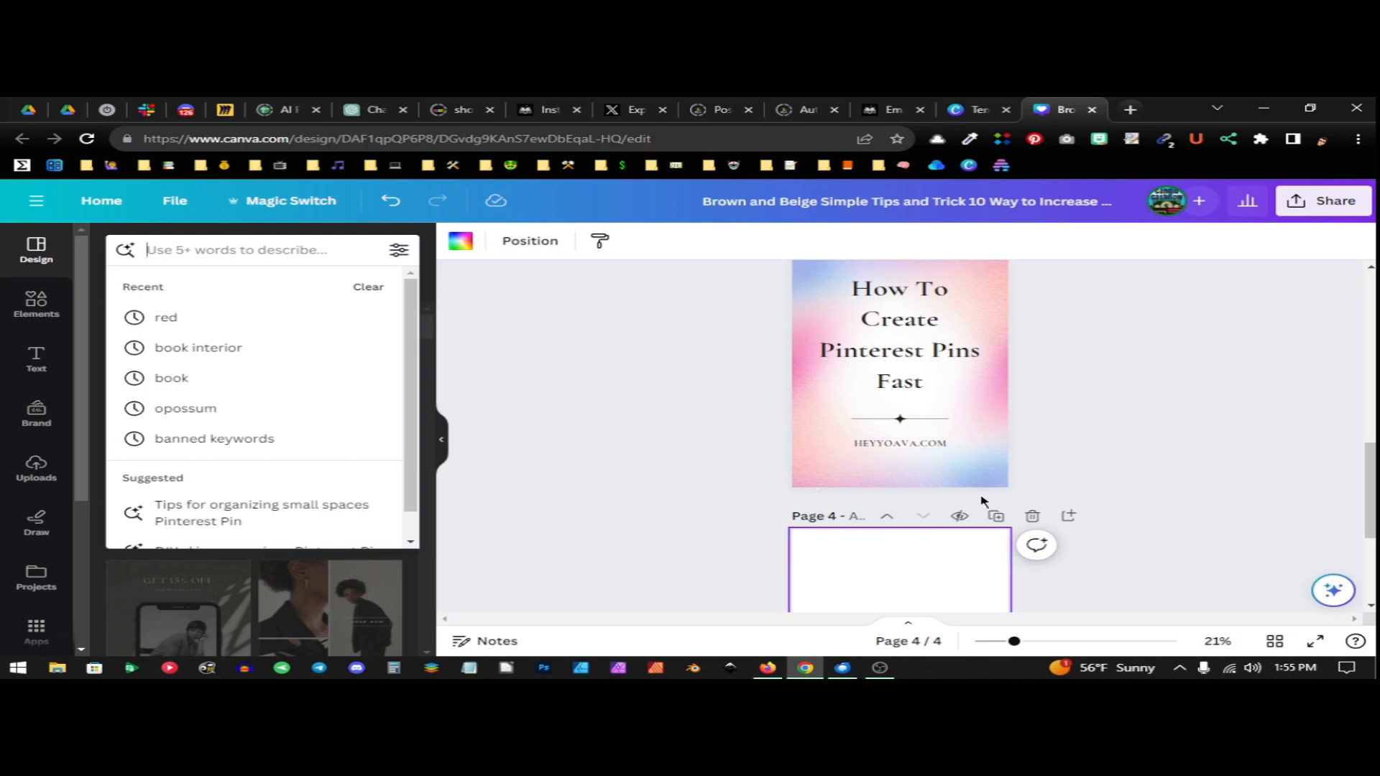
{"action": "scroll", "coordinate": [934, 467], "scroll_direction": "down", "scroll_amount": 3}
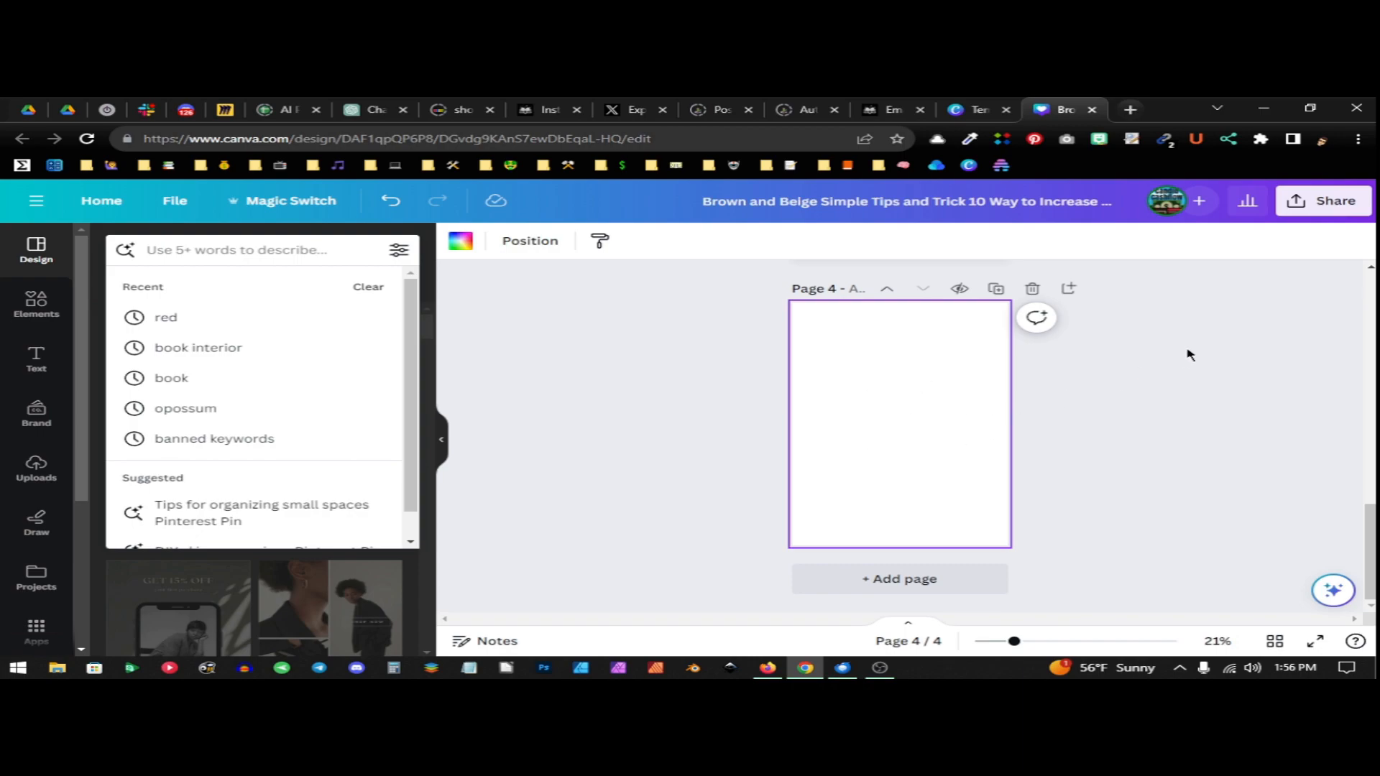
Download the design as PNG at 1,000 × 1,500 px without a transparent background or file compression
{"action": "left_click", "coordinate": [1327, 208]}
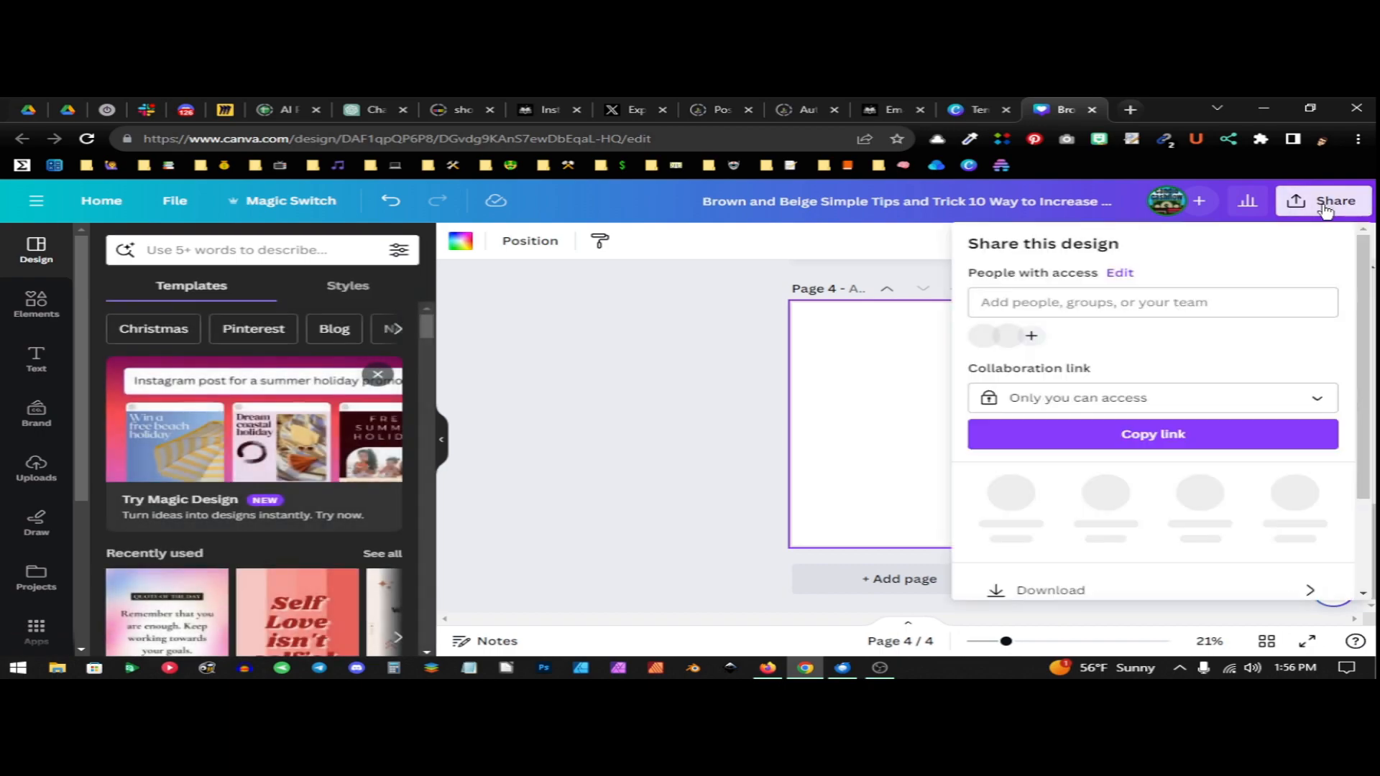
{"action": "left_click", "coordinate": [1043, 583]}
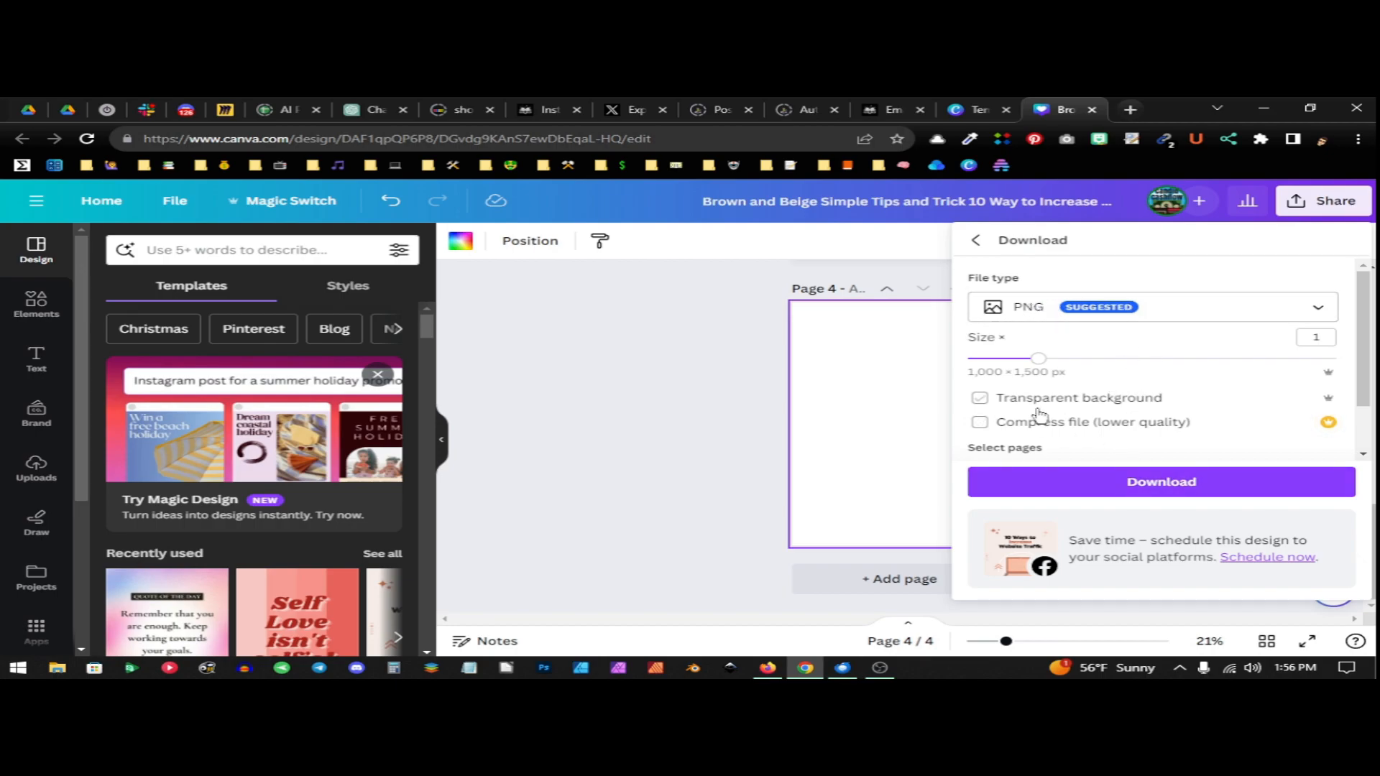
{"action": "left_click", "coordinate": [1156, 493]}
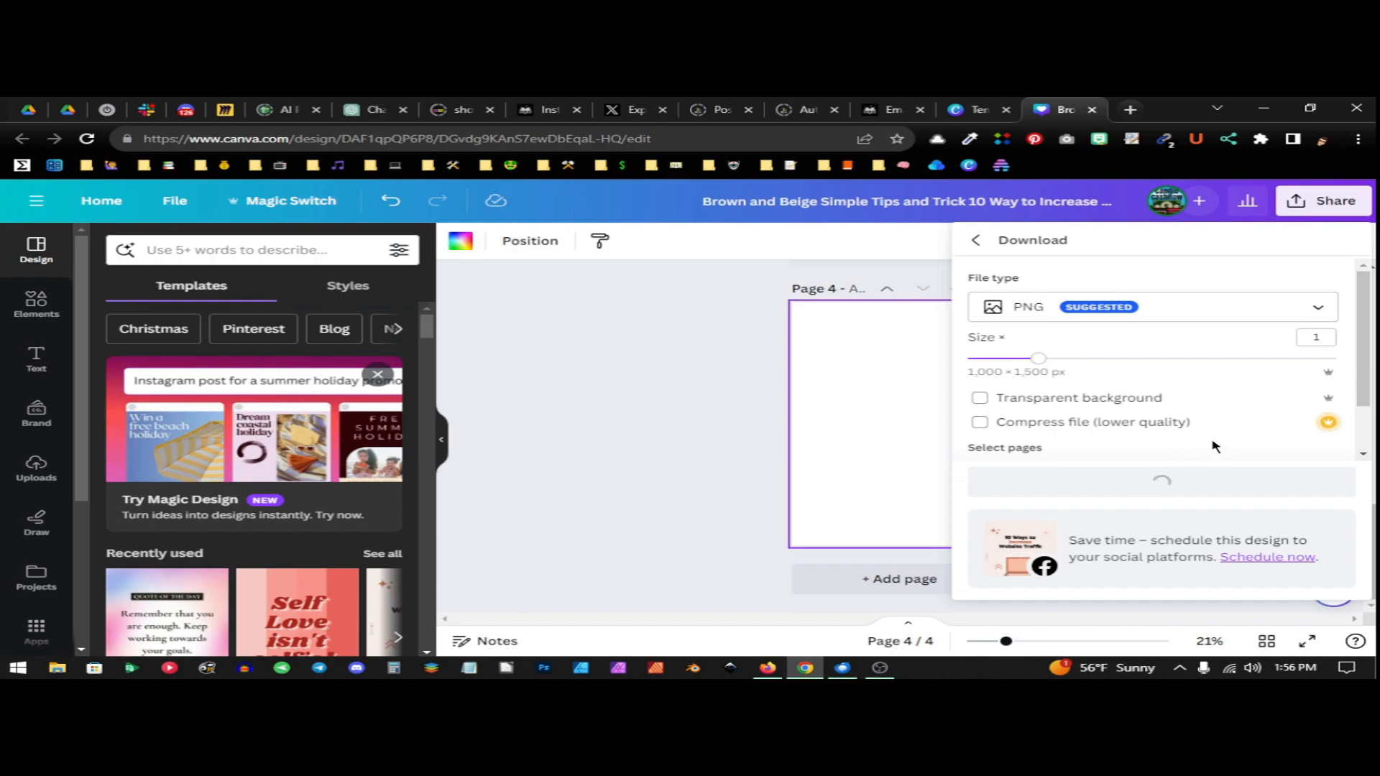